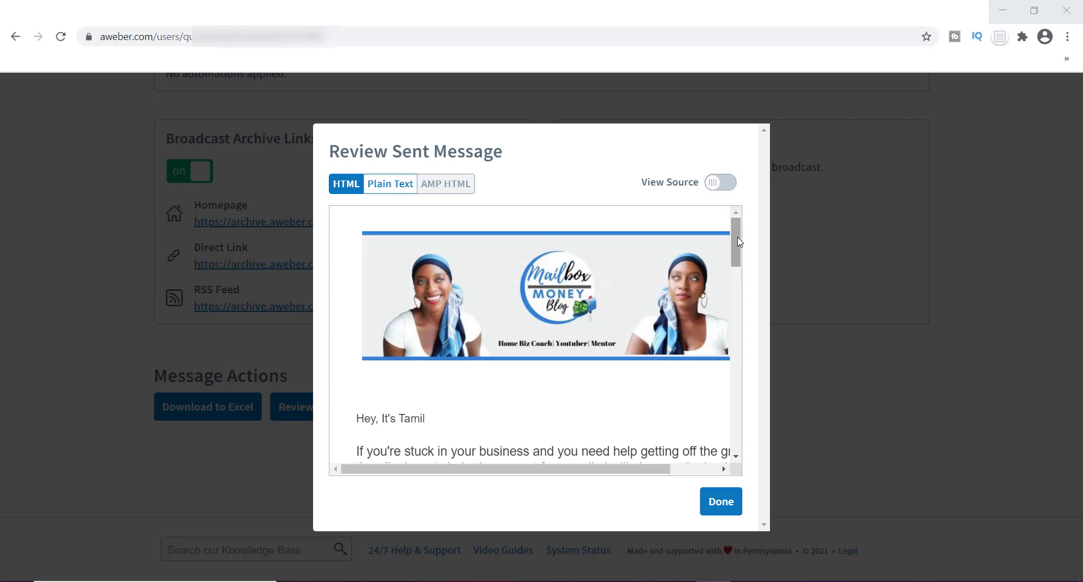
Step: Read through the HTML version of the sent email, down to the "make money online" link and the one-business-at-a-time advice
left_click_drag(738, 237, 741, 338)
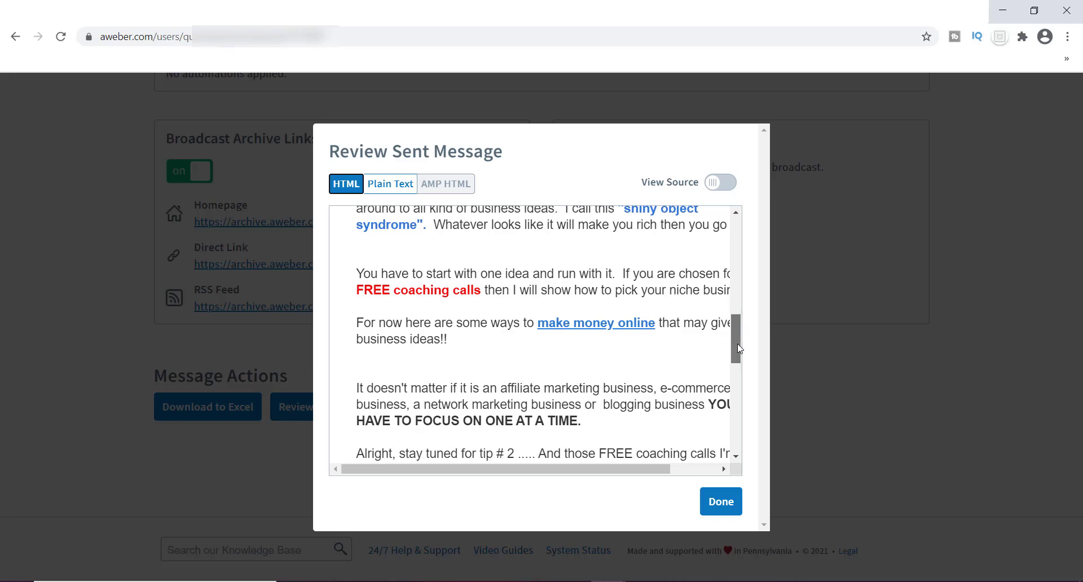
left_click_drag(739, 345, 738, 342)
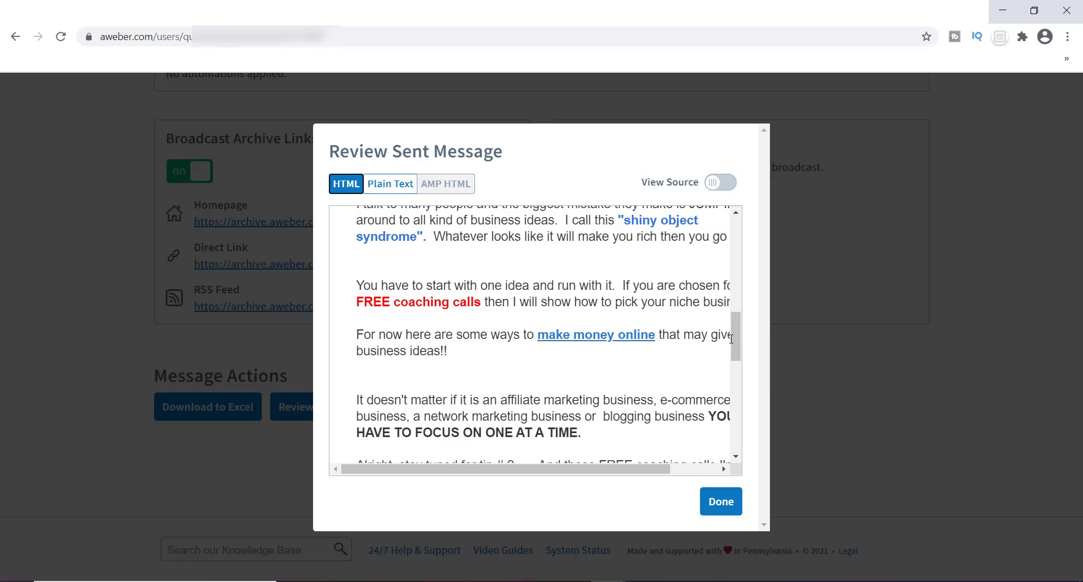
left_click_drag(741, 333, 740, 337)
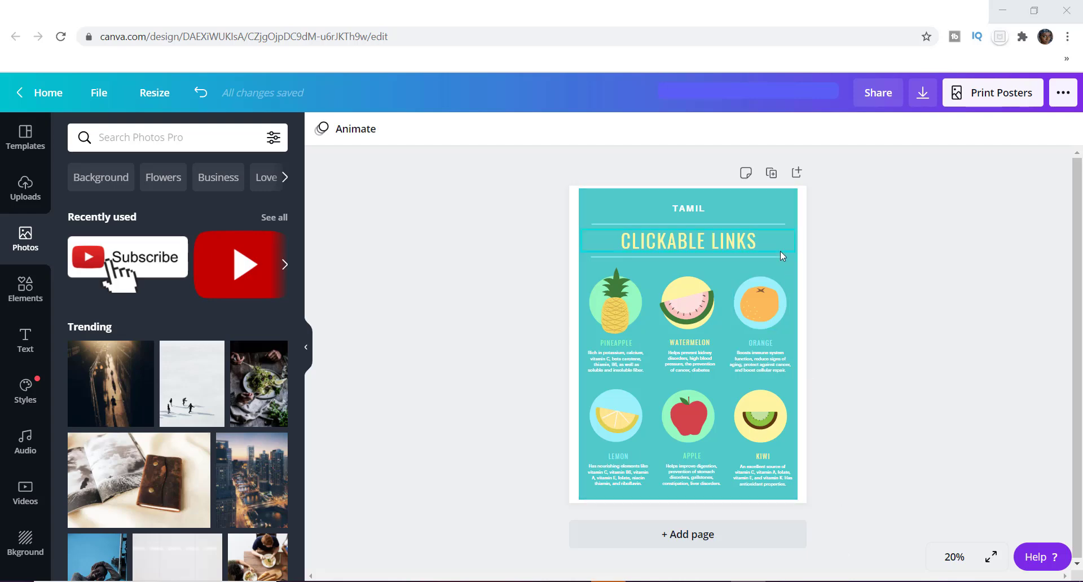
Step: Switch to the Canva poster and replace the "CLICKABLE LINKS" title with "HOME BIZ PDF'S"
left_click(761, 243)
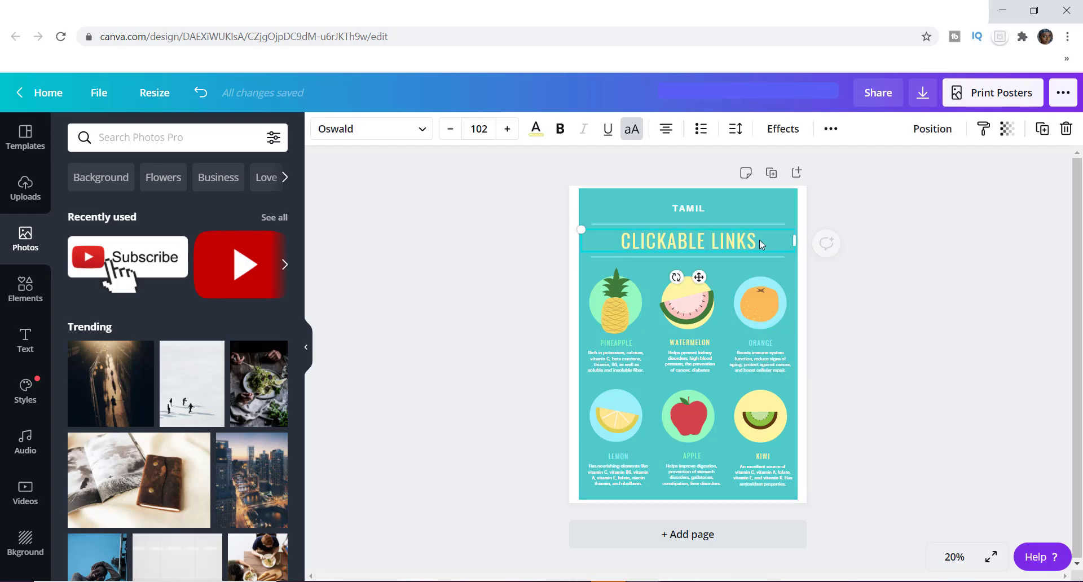
double_click(760, 241)
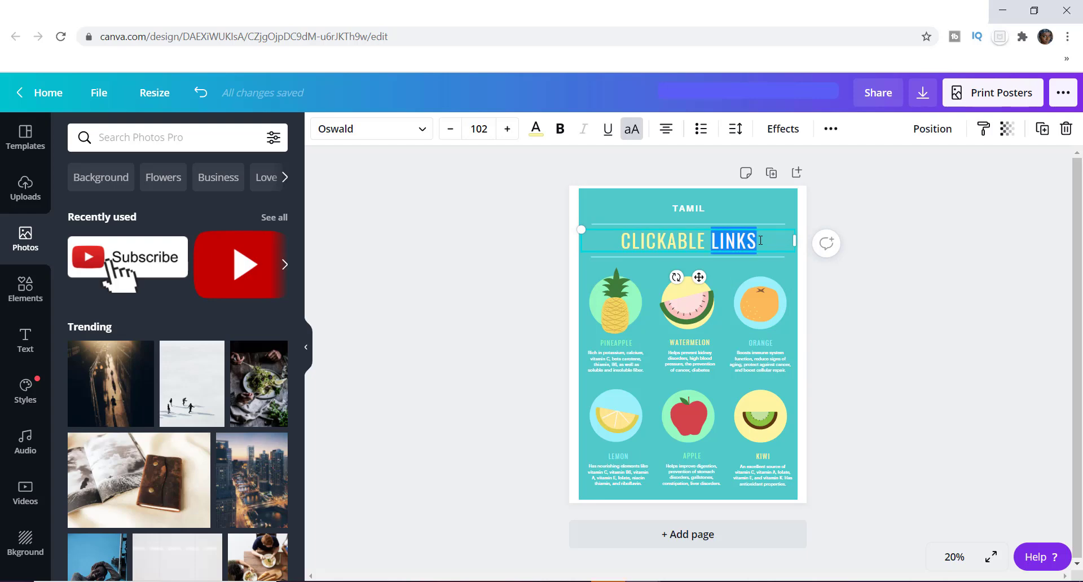
key("BackSpace")
key("BackSpace")
key("BackSpace")
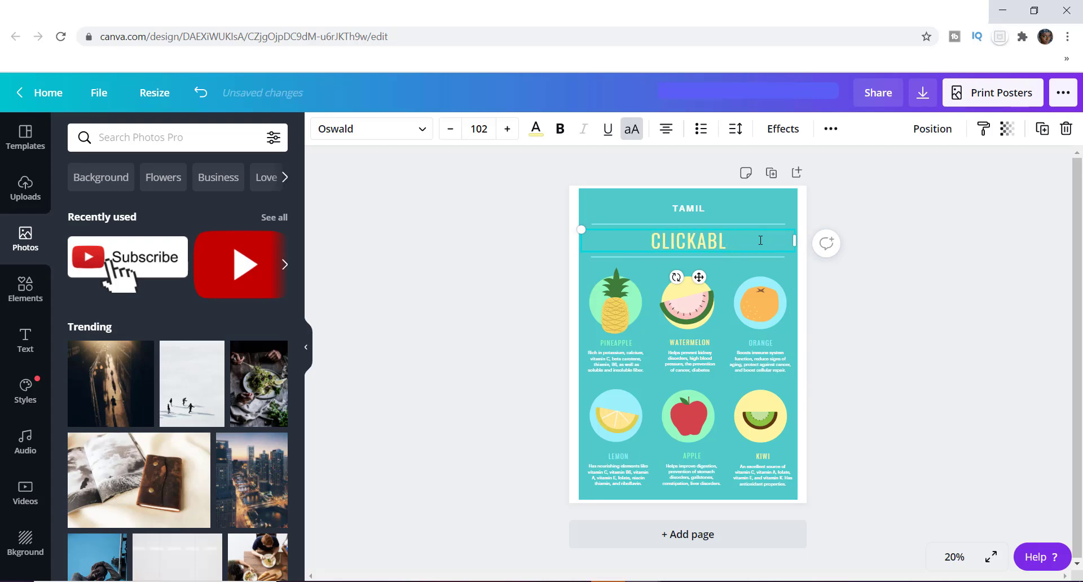
key("BackSpace")
key("BackSpace")
key("BackSpace")
key("BackSpace")
key("BackSpace")
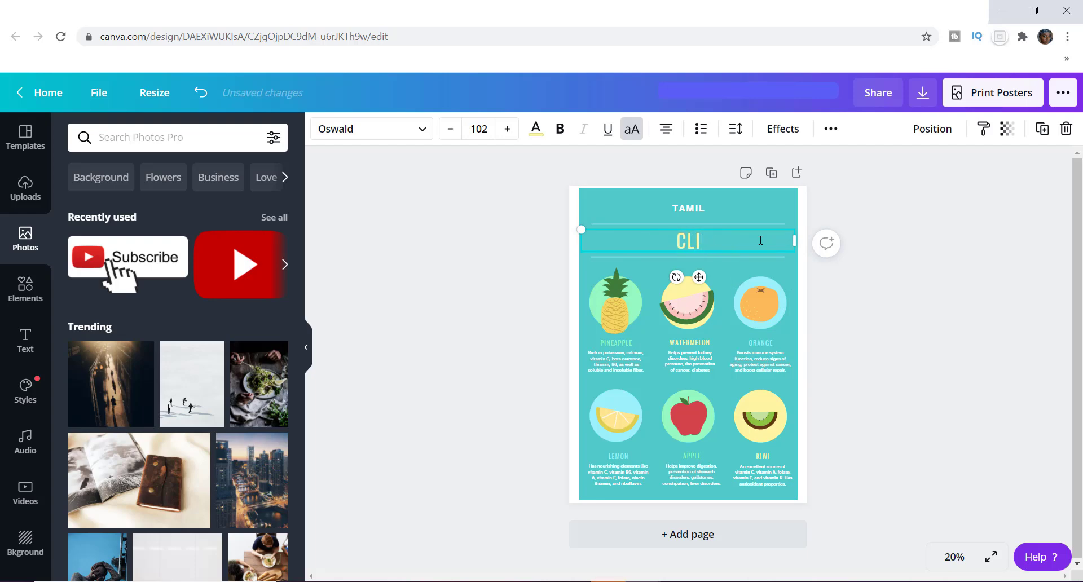
key("BackSpace")
key("BackSpace")
key("BackSpace")
type("HB")
key("BackSpace")
type("OME B")
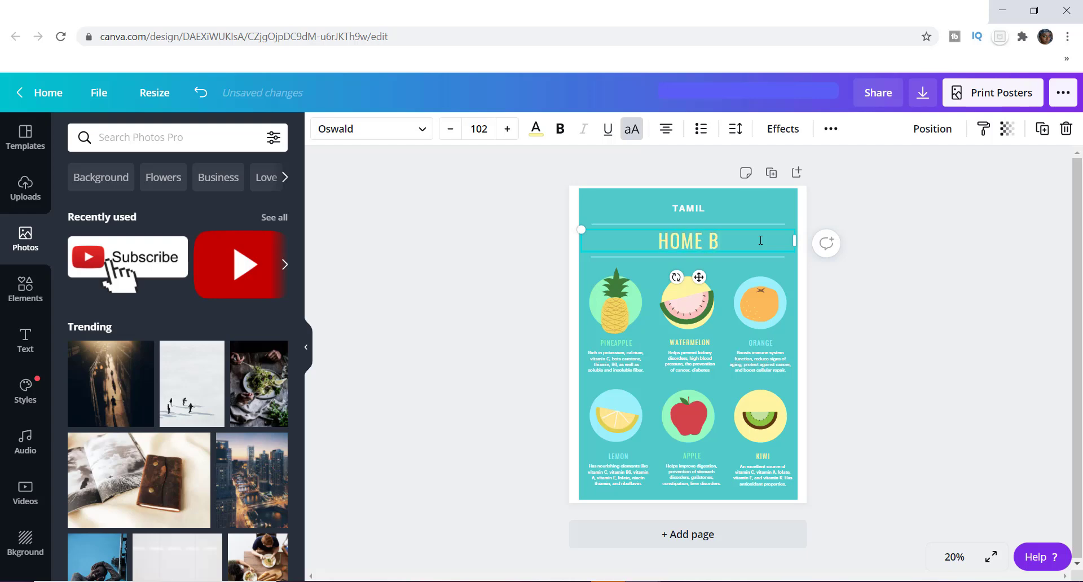
type("IZ")
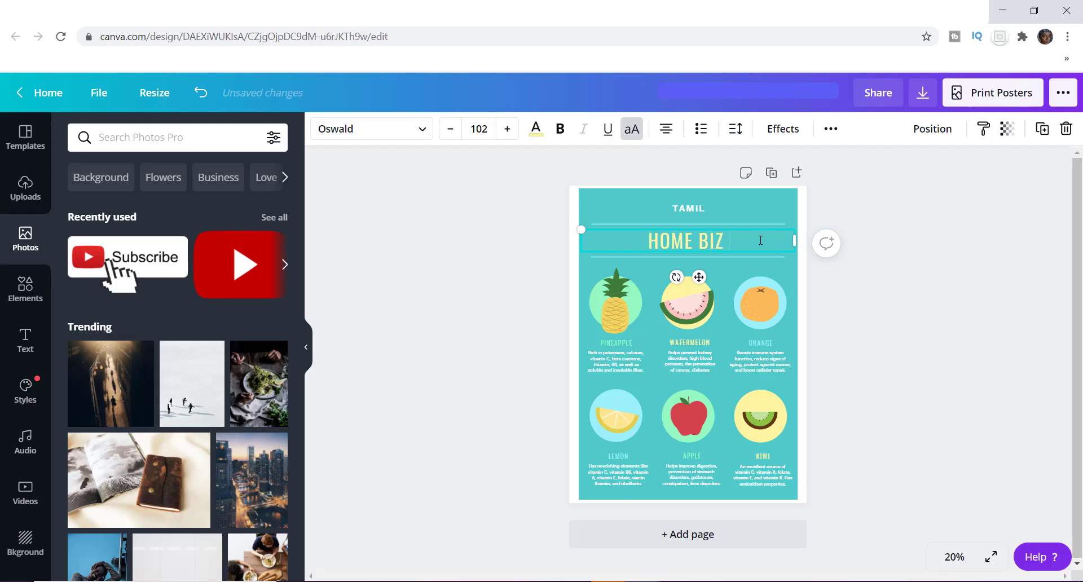
type(" PDF")
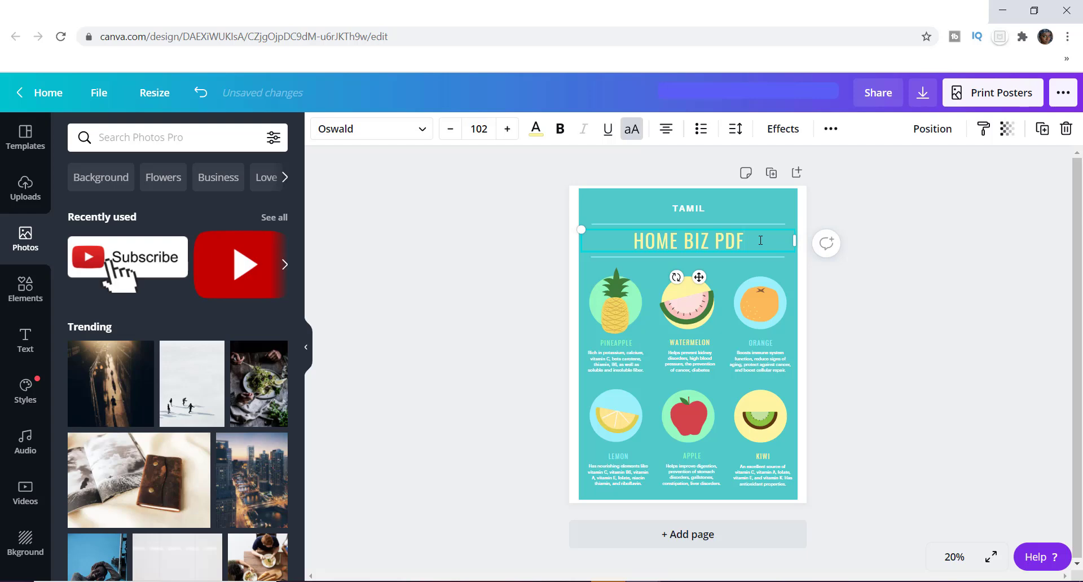
type("'S")
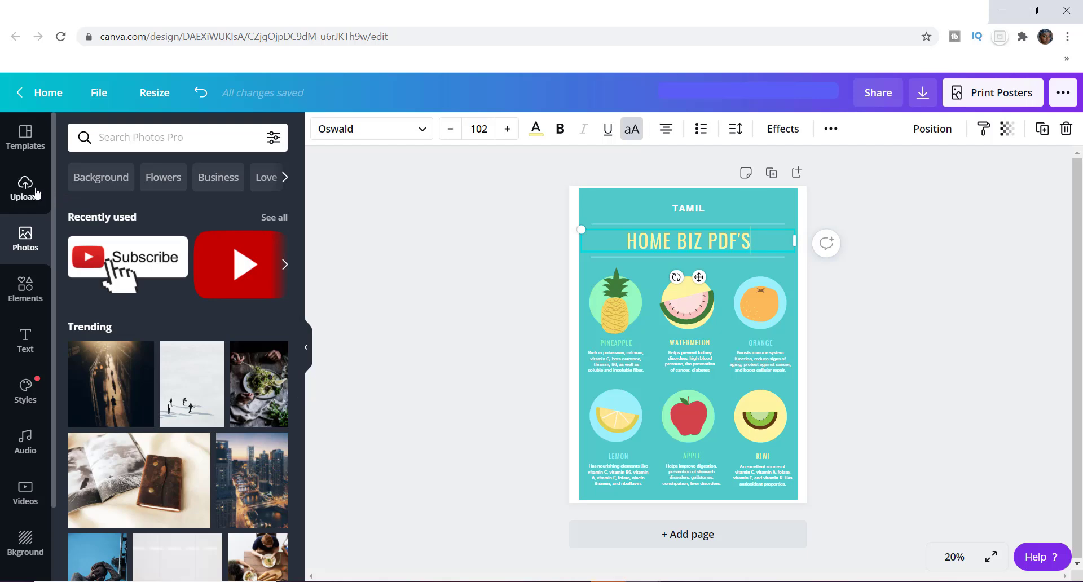
Step: Replace the pineapple picture with the uploaded "Make Money From Home" book cover, widen its crop to show the full cover and position it over the green circle
left_click(24, 189)
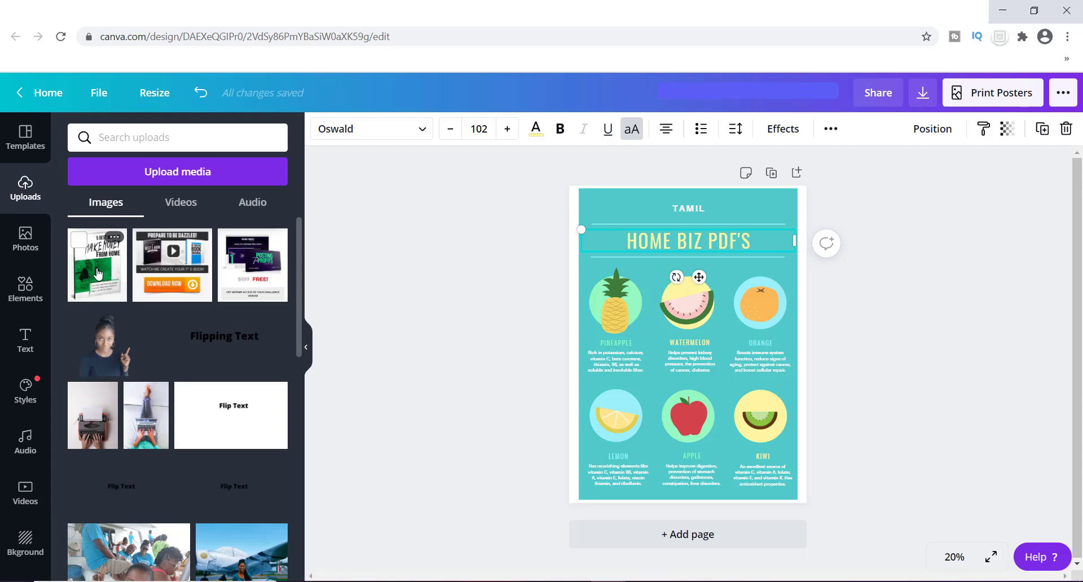
left_click_drag(97, 274, 603, 302)
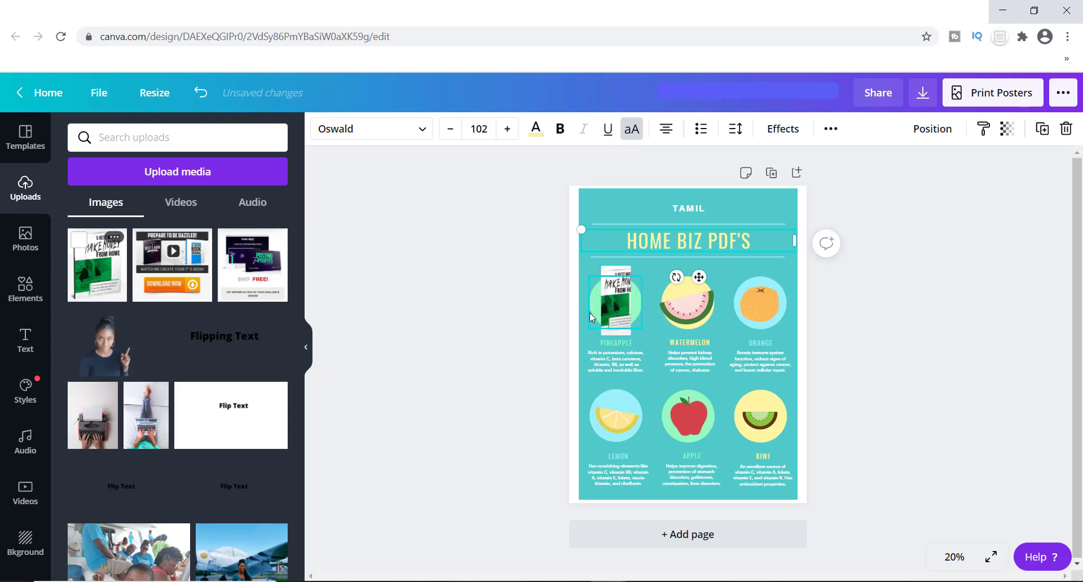
left_click(629, 300)
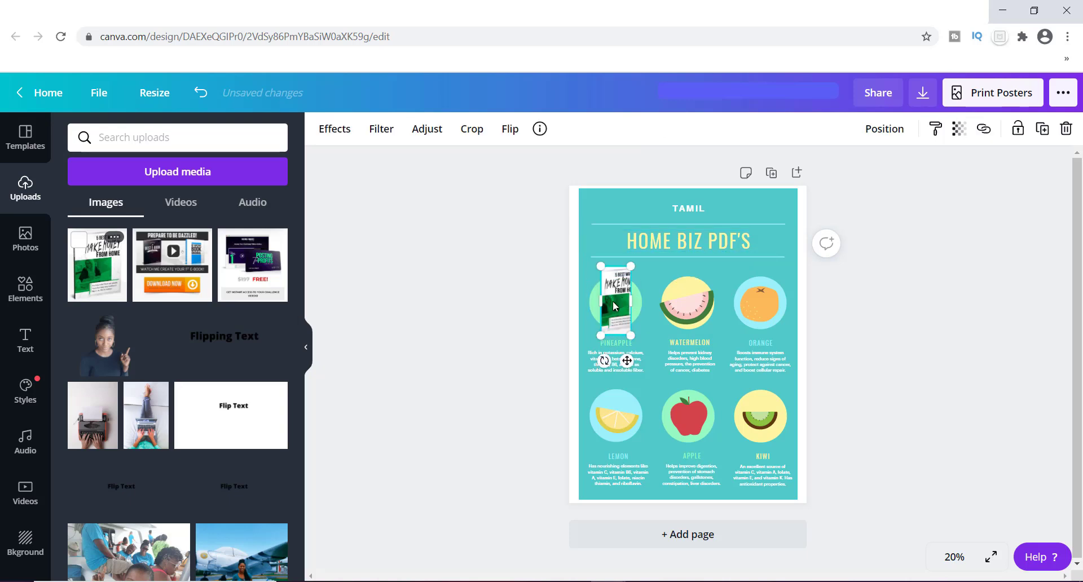
left_click_drag(630, 300, 647, 299)
left_click_drag(597, 303, 633, 297)
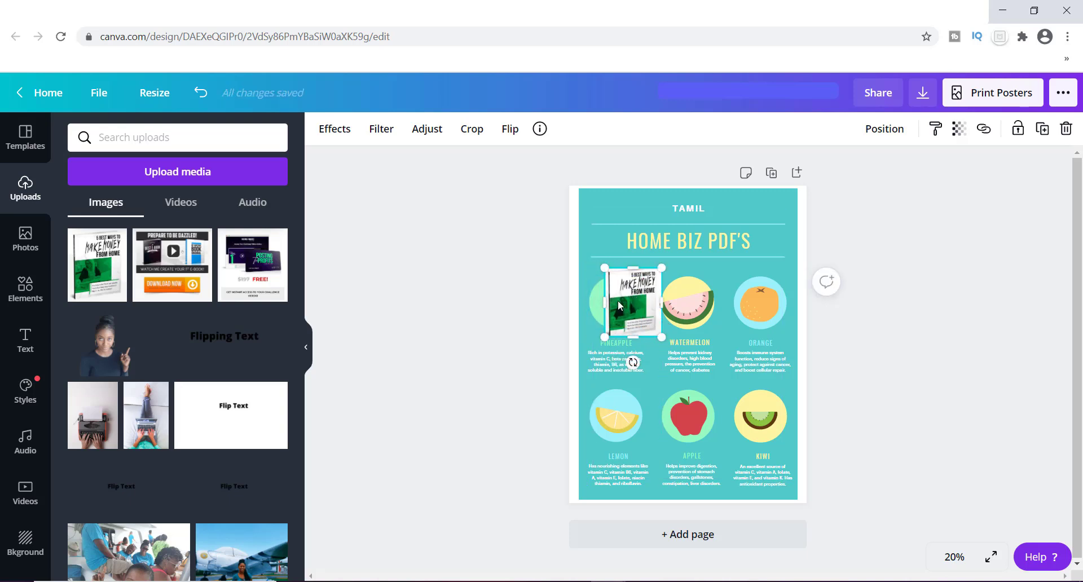
mouse_move(618, 306)
left_mouse_down()
mouse_move(602, 301)
mouse_move(652, 302)
mouse_move(617, 304)
left_mouse_up()
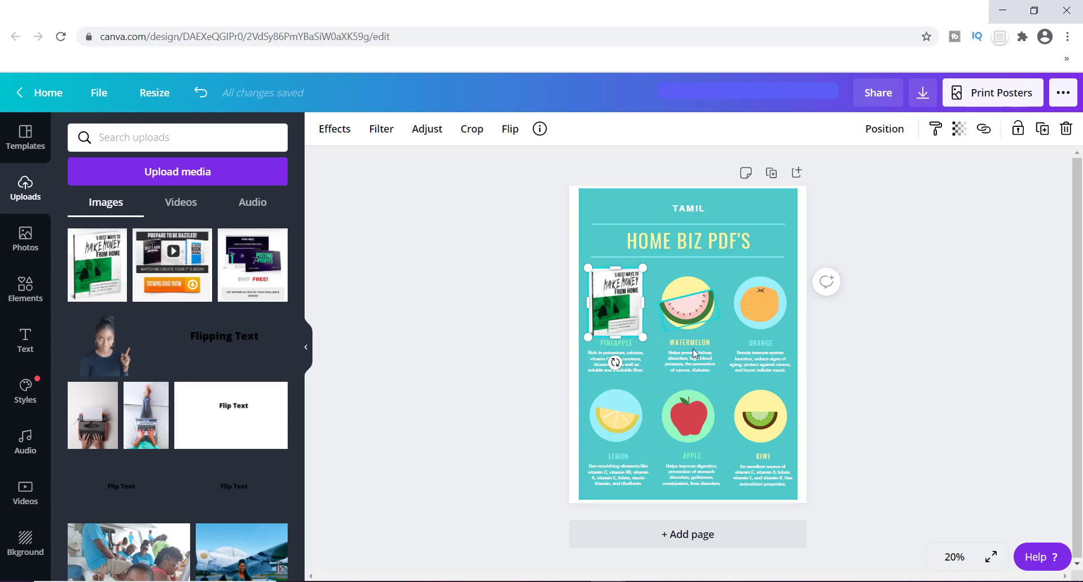
Step: Delete the whole kiwi item from the poster: fruit picture, yellow circle, heading and description
left_click(764, 419)
key("Delete")
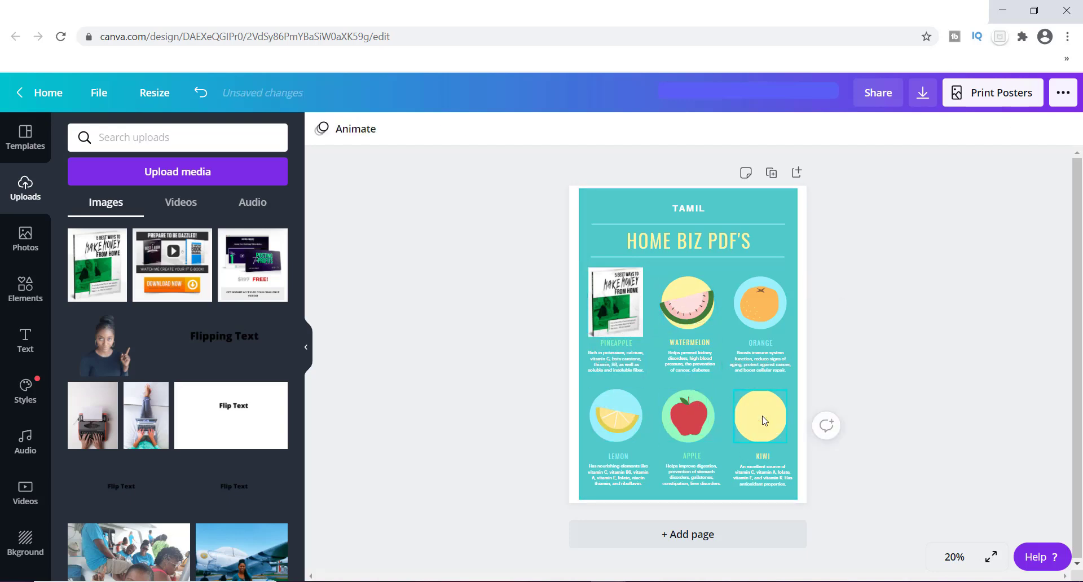
left_click(764, 419)
key("Delete")
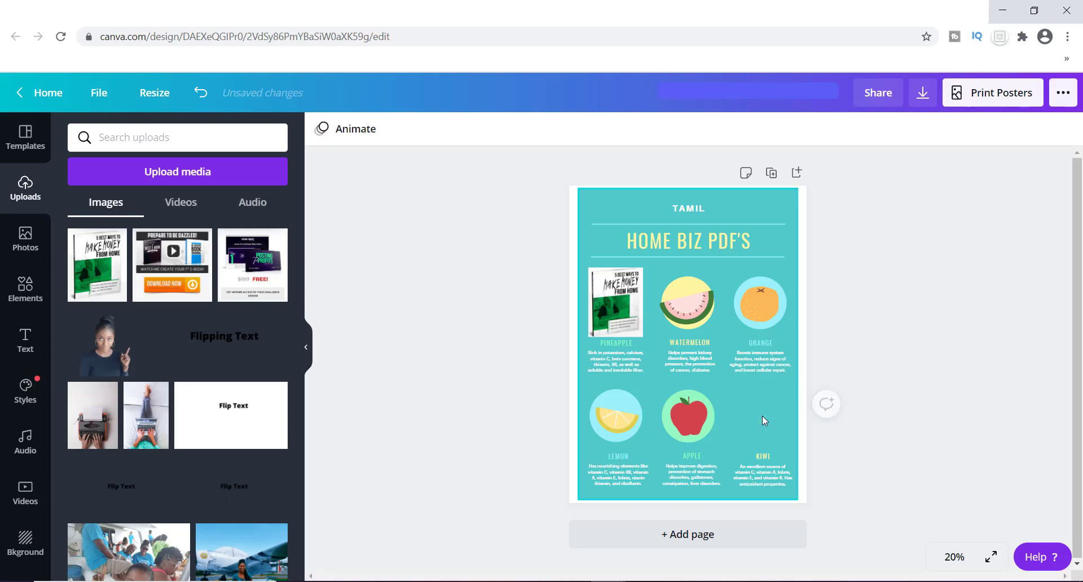
left_click(758, 456)
key("Delete")
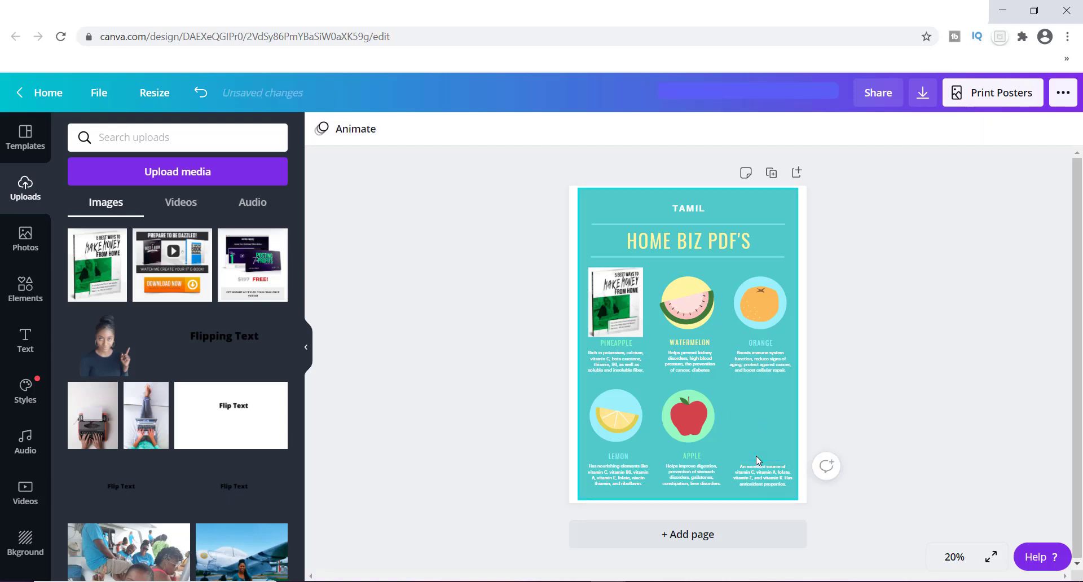
left_click(755, 478)
key("Delete")
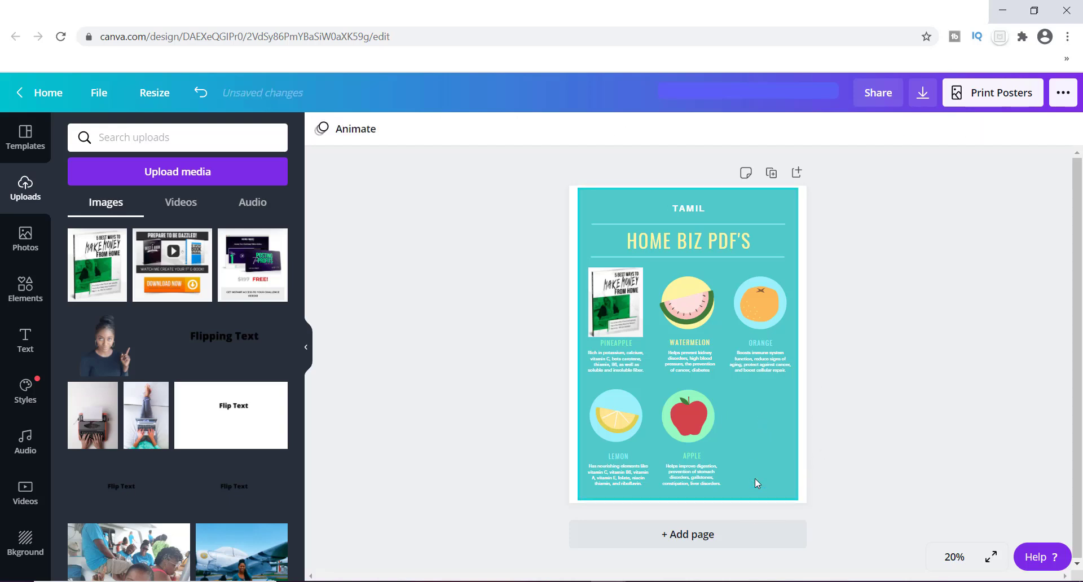
Step: Delete the whole orange item from the poster: description, heading, fruit picture and blue circle
left_click(753, 361)
key("Delete")
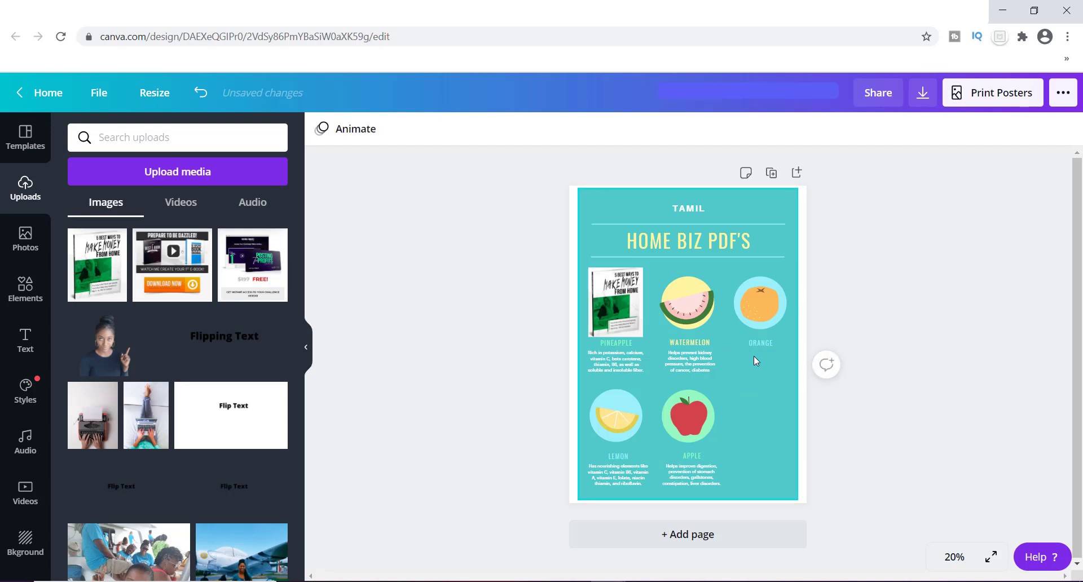
left_click(757, 341)
key("Delete")
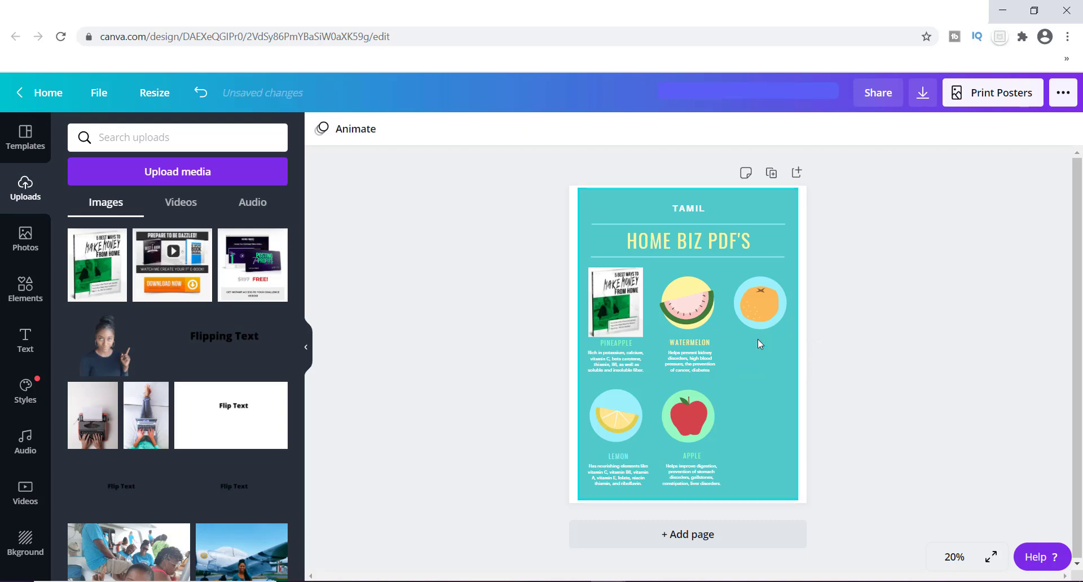
left_click(763, 296)
key("Delete")
left_click(763, 296)
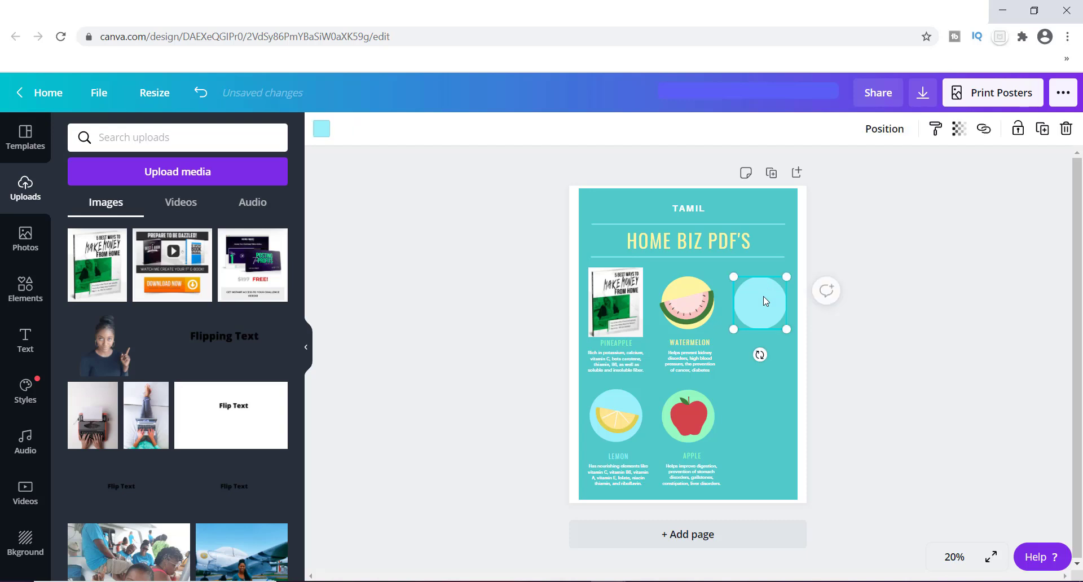
key("Delete")
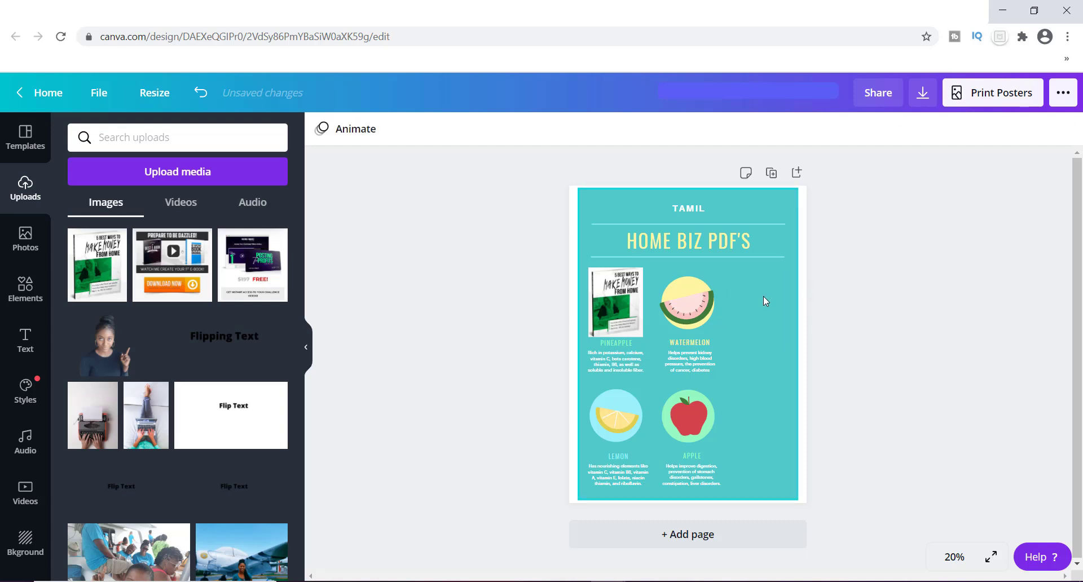
Step: Move the watermelon and apple items, including their circles, headings and descriptions, rightward into the space freed on the poster
left_click(682, 354)
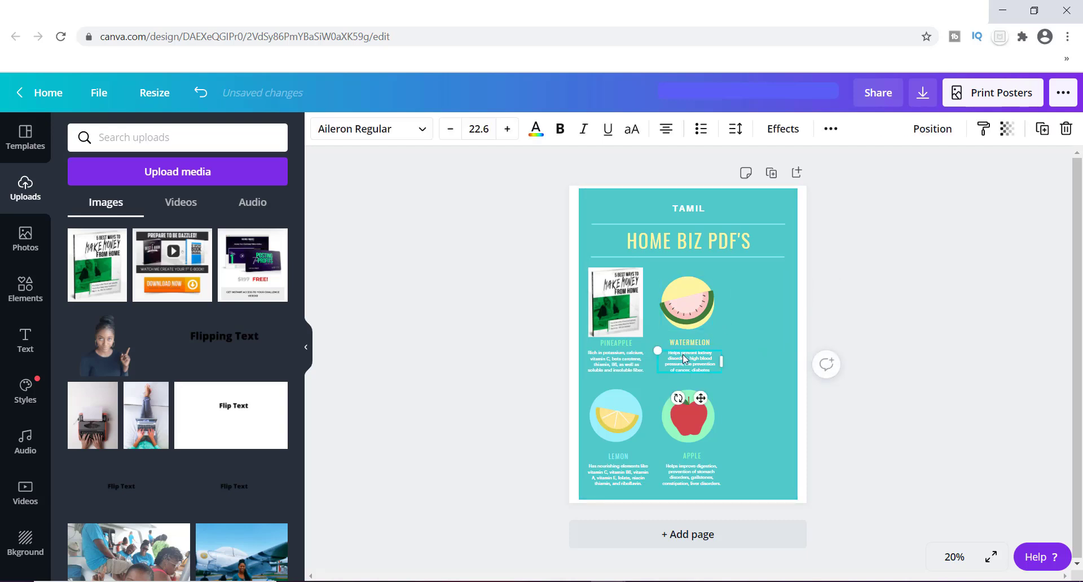
left_click_drag(682, 354, 735, 341)
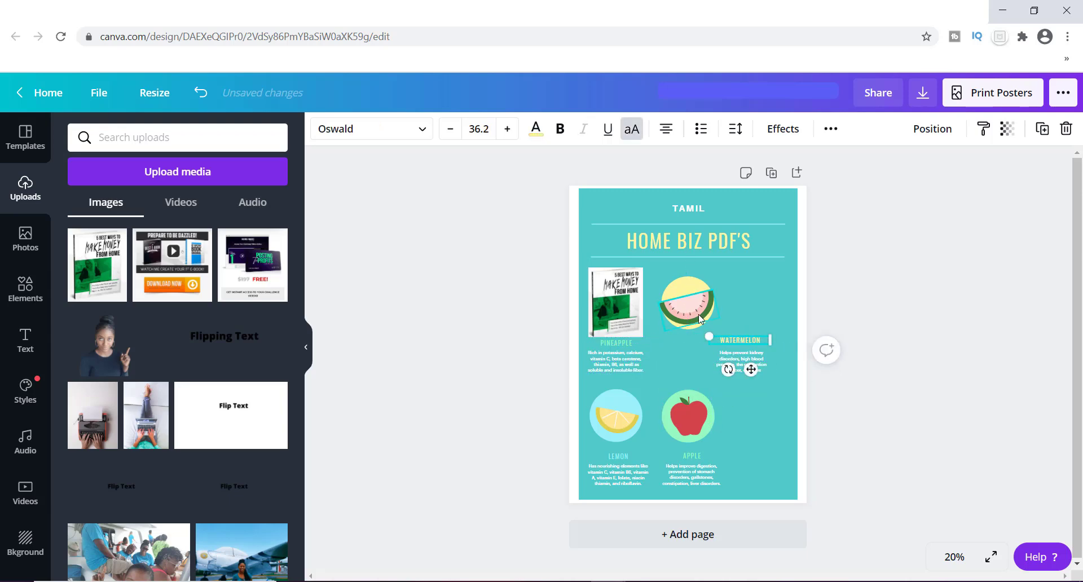
left_click_drag(691, 312, 731, 304)
left_click_drag(682, 421, 729, 422)
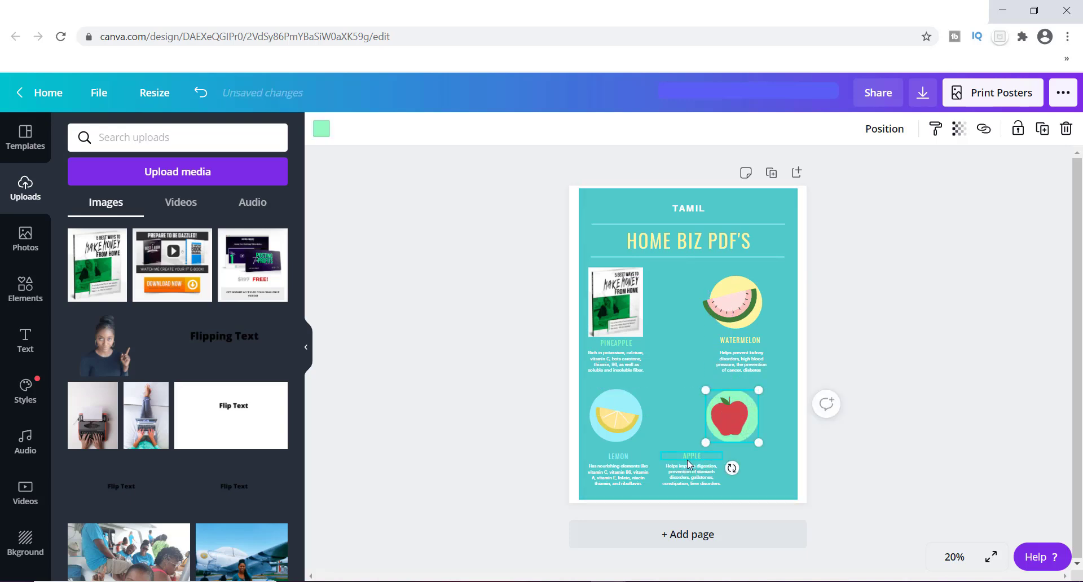
left_click_drag(686, 458, 728, 449)
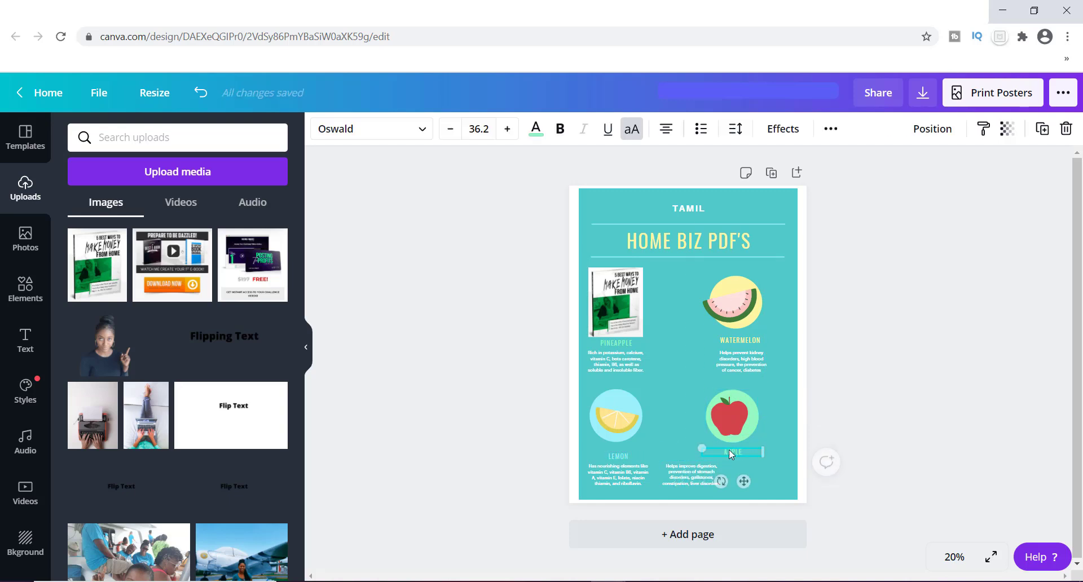
left_click(668, 438)
left_click_drag(684, 481, 720, 480)
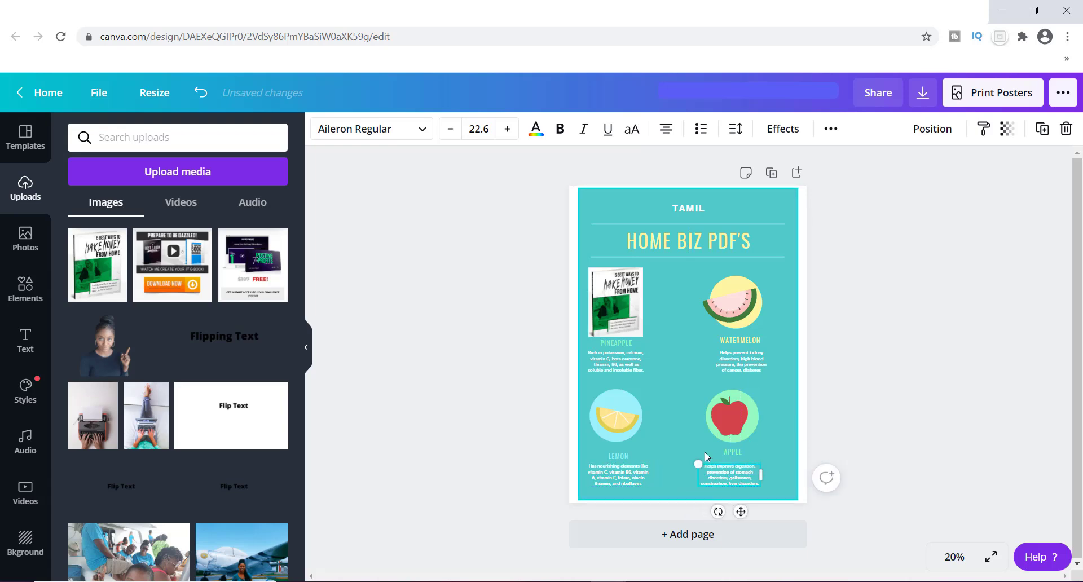
Step: Shift the book cover, its heading and description, and the green circle behind it slightly right so they line up
left_click_drag(627, 319, 640, 319)
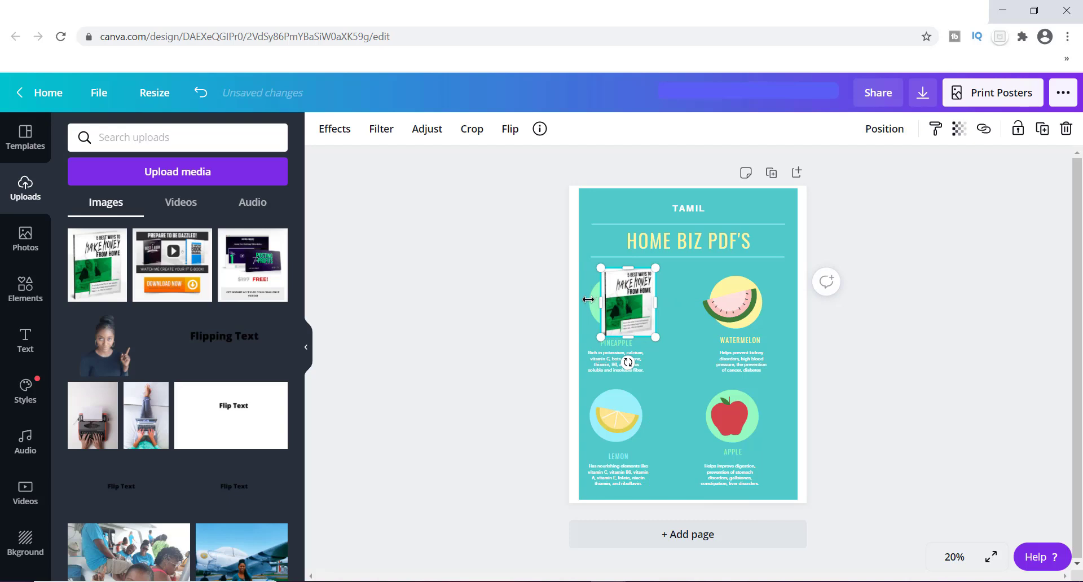
mouse_move(616, 363)
left_mouse_down()
mouse_move(628, 368)
mouse_move(612, 340)
mouse_move(622, 344)
left_mouse_up()
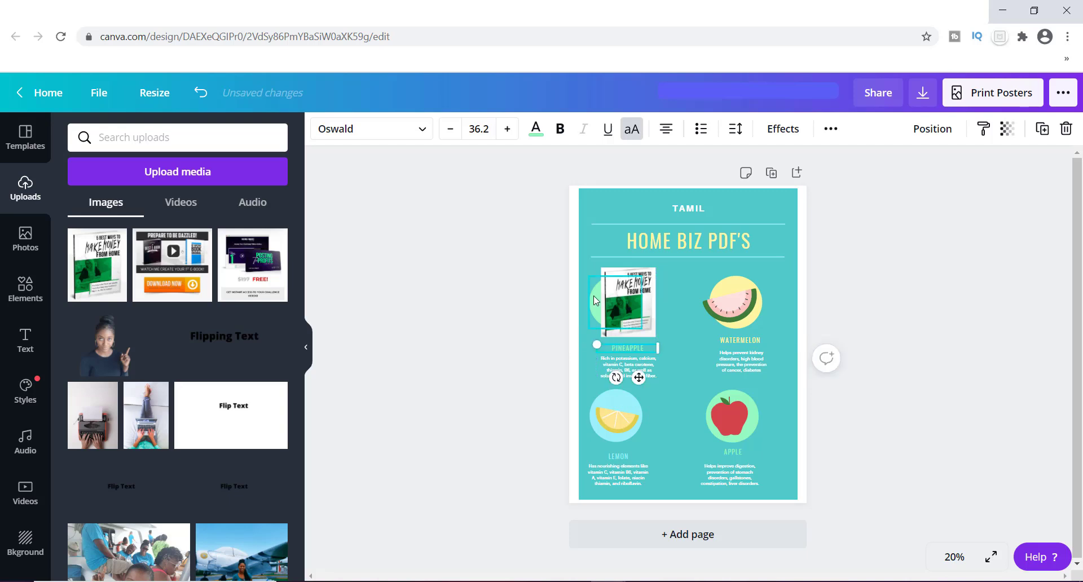
left_click_drag(590, 296, 605, 296)
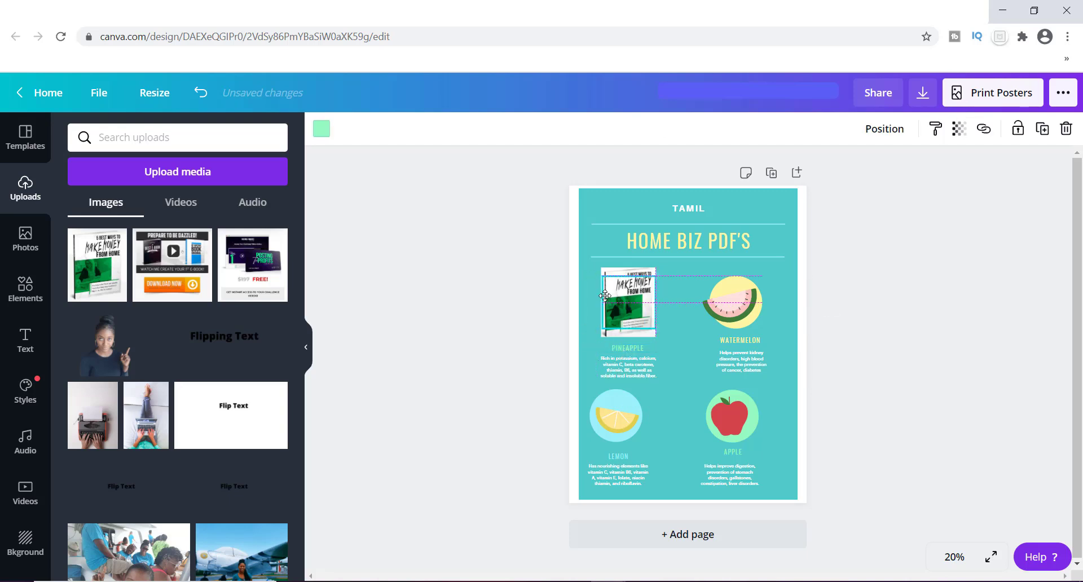
left_click_drag(605, 295, 604, 295)
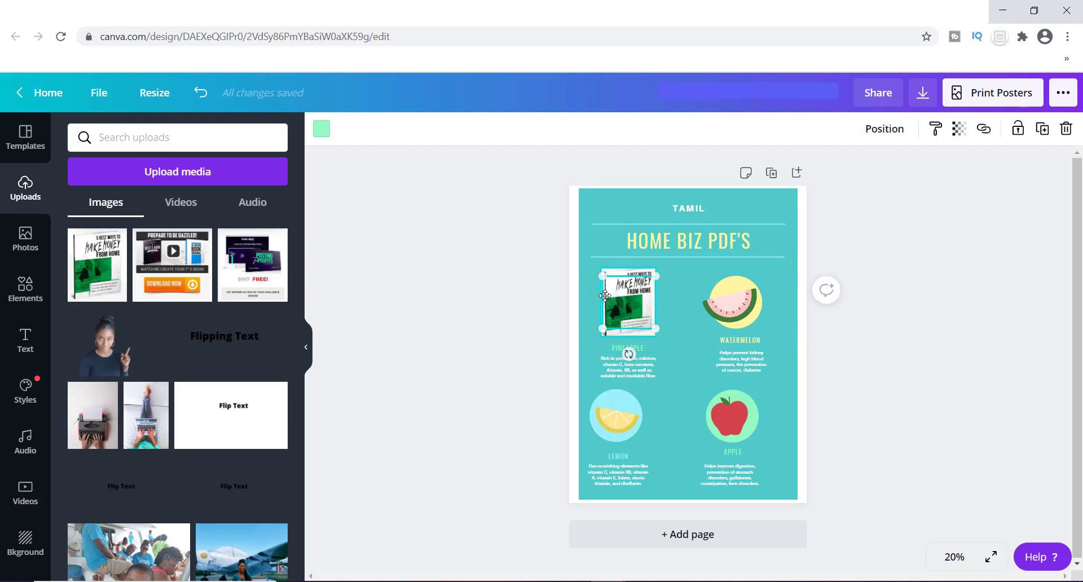
Step: Replace the "PINEAPPLE" heading below the book cover with "WORK FROM HOME" and select the entire heading text
left_click(620, 352)
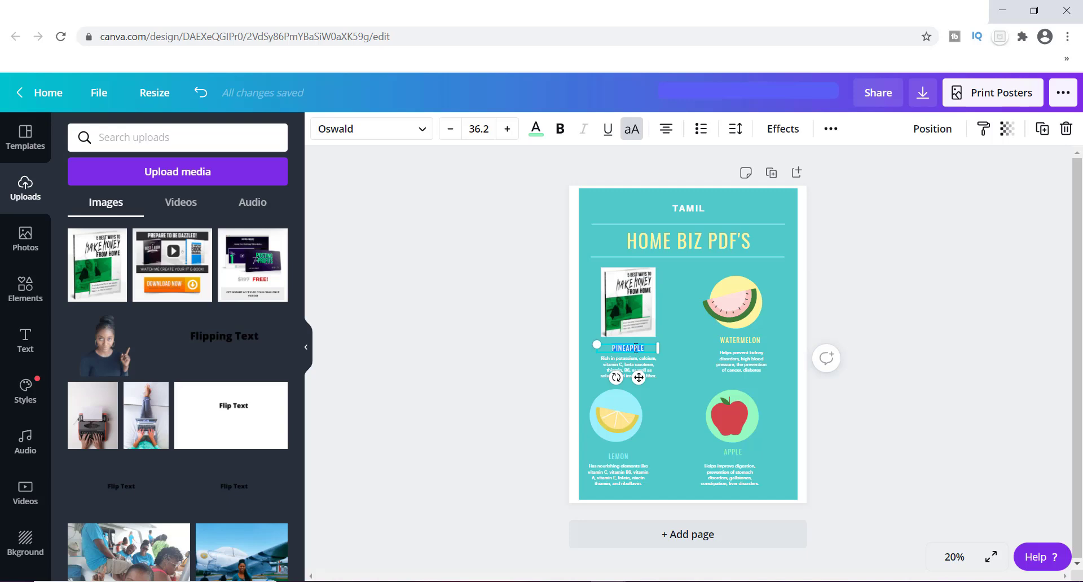
type("WORK FROM HOMER")
key("ctrl+a")
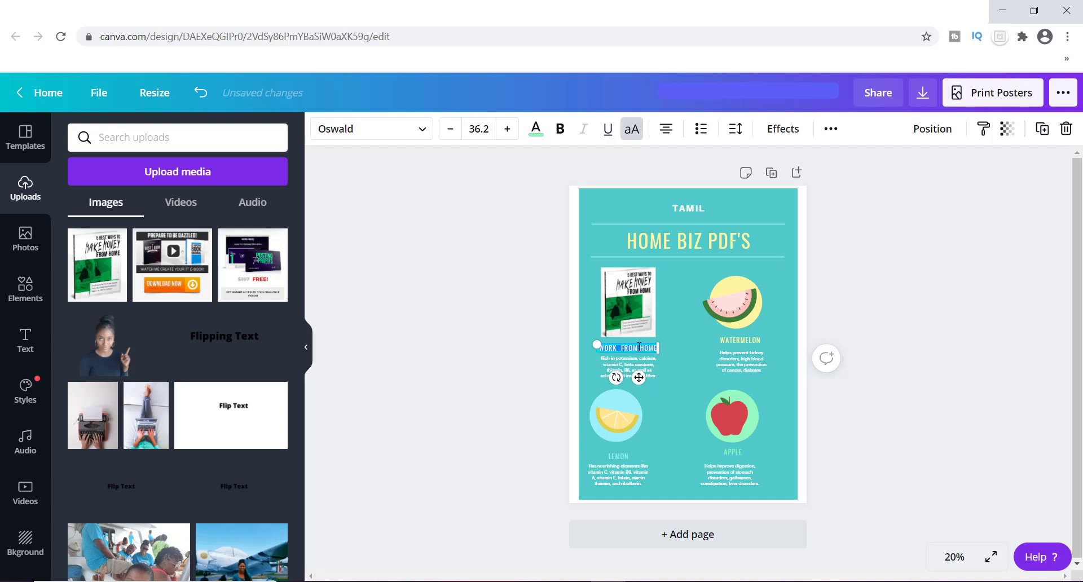
Step: Set the "WORK FROM HOME" heading's font size to 49.2 and widen its text box so it fits on one line
left_click(507, 129)
left_click(507, 129)
left_click(508, 129)
left_click(507, 129)
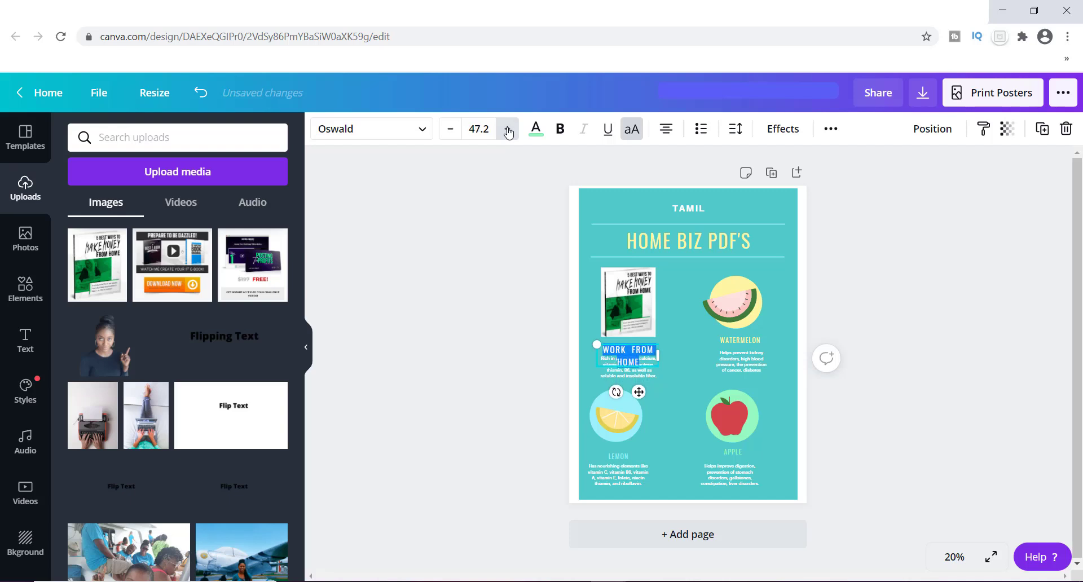
left_click(507, 130)
left_click_drag(659, 354, 643, 375)
left_click(683, 316)
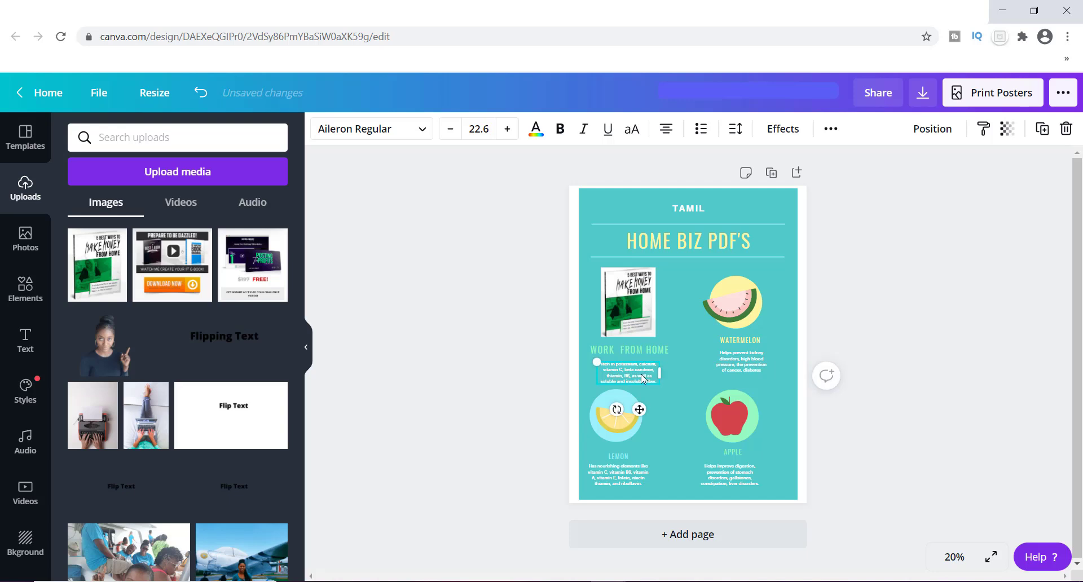
Step: Remove the extra space in the "WORK FROM HOME" heading and replace the description below it with "Learn how to work from home"
double_click(643, 375)
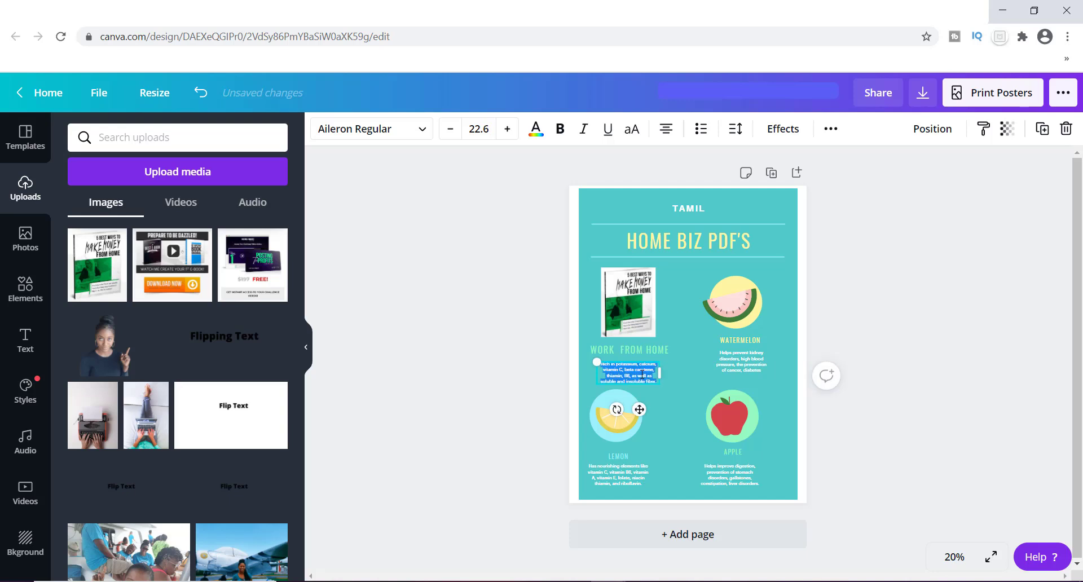
left_click(618, 350)
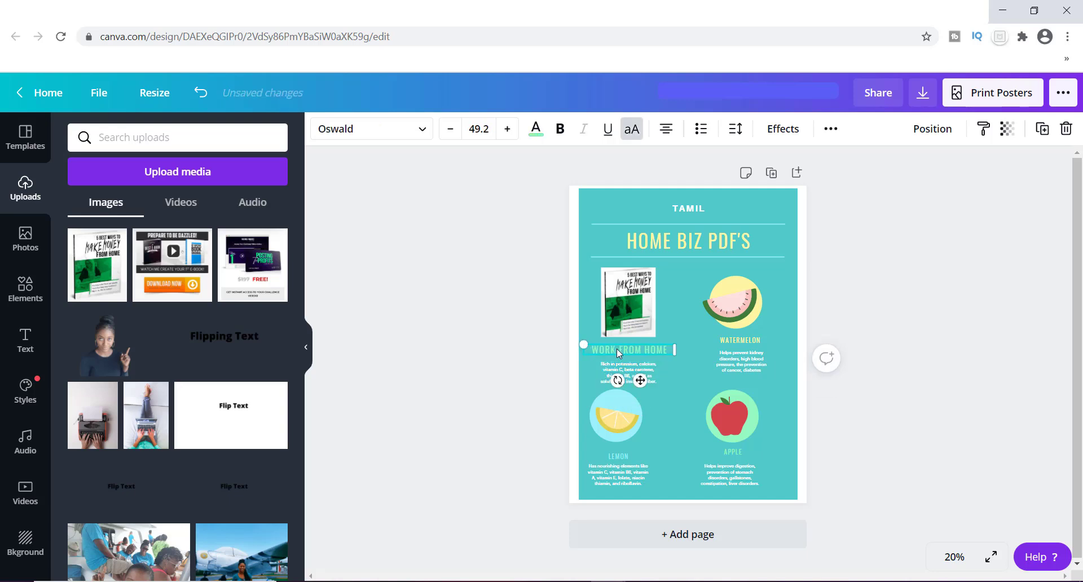
double_click(628, 371)
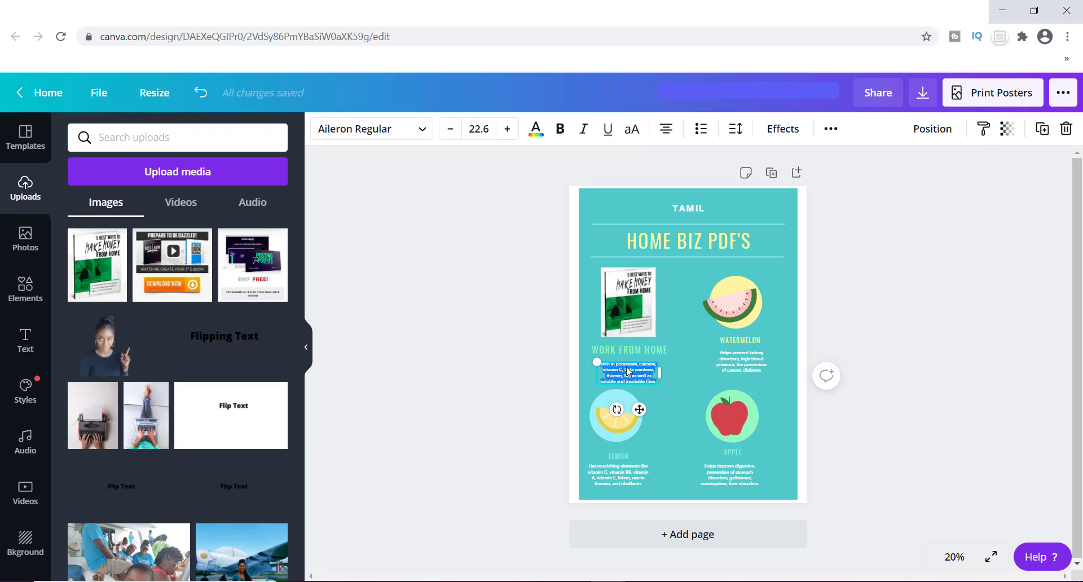
type("Learn how to work from home")
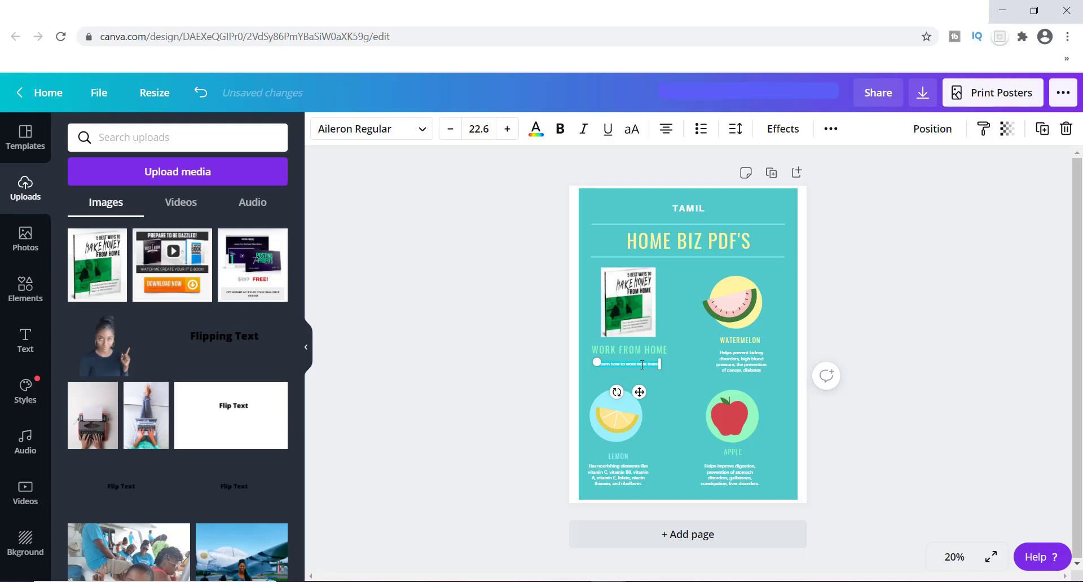
Step: Set the "Learn how to work from home" description to font size 43.6 and widen its text box so it wraps onto two lines
left_click(508, 131)
left_click(507, 131)
left_click(507, 131)
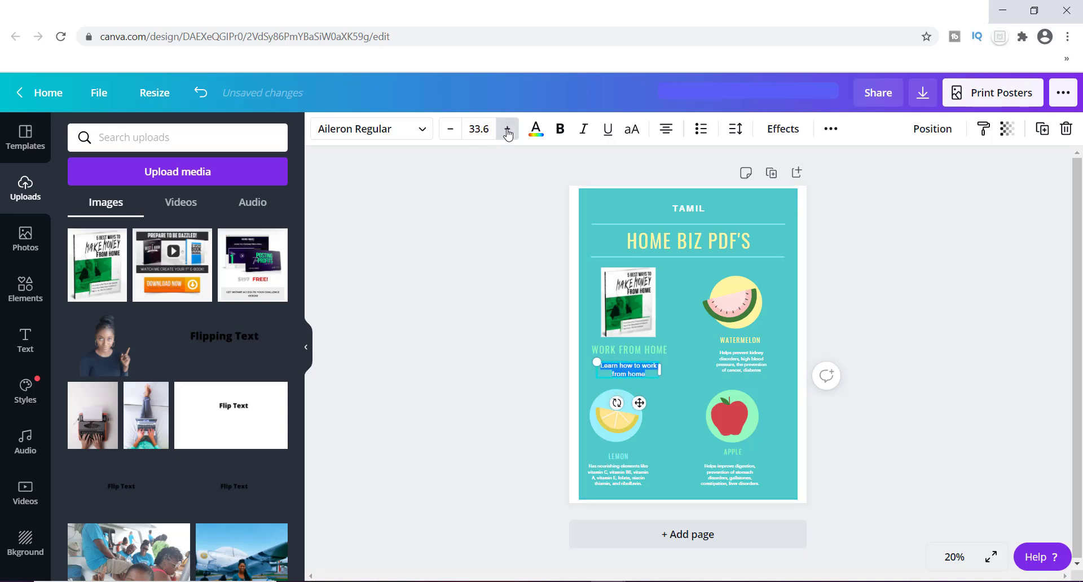
left_click(508, 130)
left_click(507, 129)
left_click(507, 130)
left_click(507, 130)
left_click(507, 130)
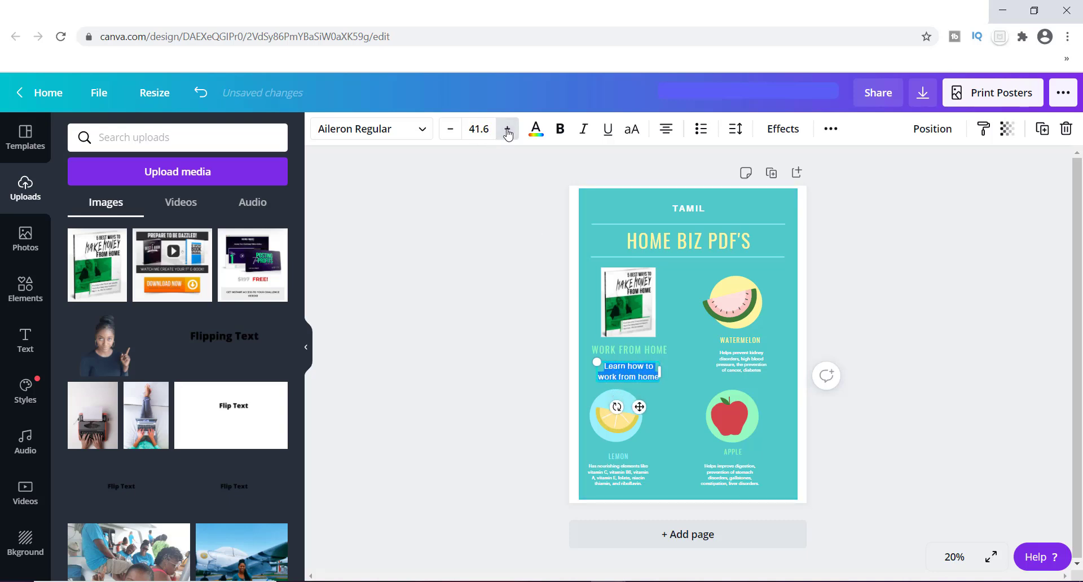
left_click(508, 130)
left_click(507, 129)
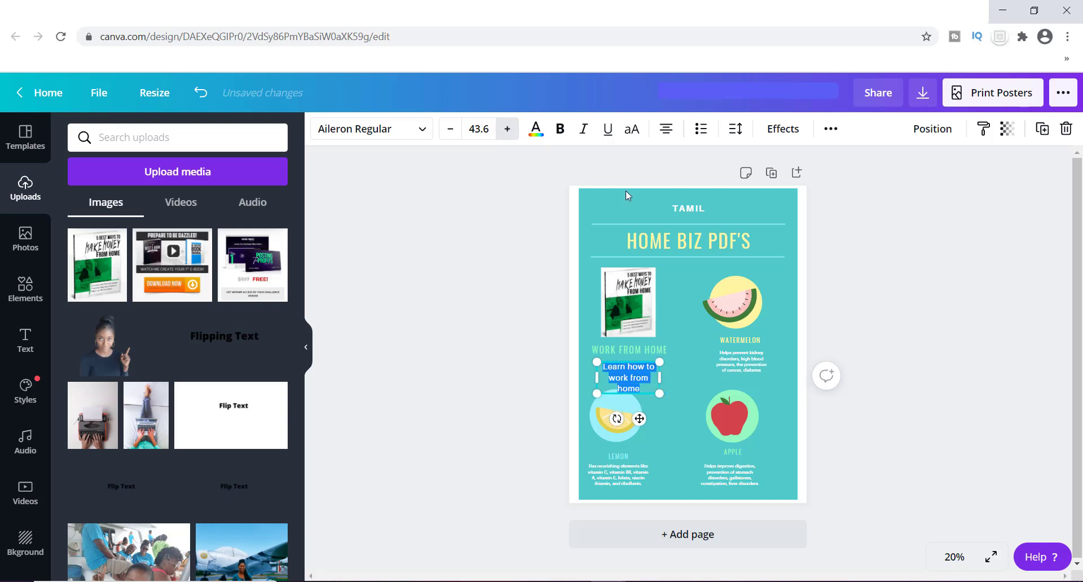
left_click_drag(658, 374, 637, 364)
left_click(679, 318)
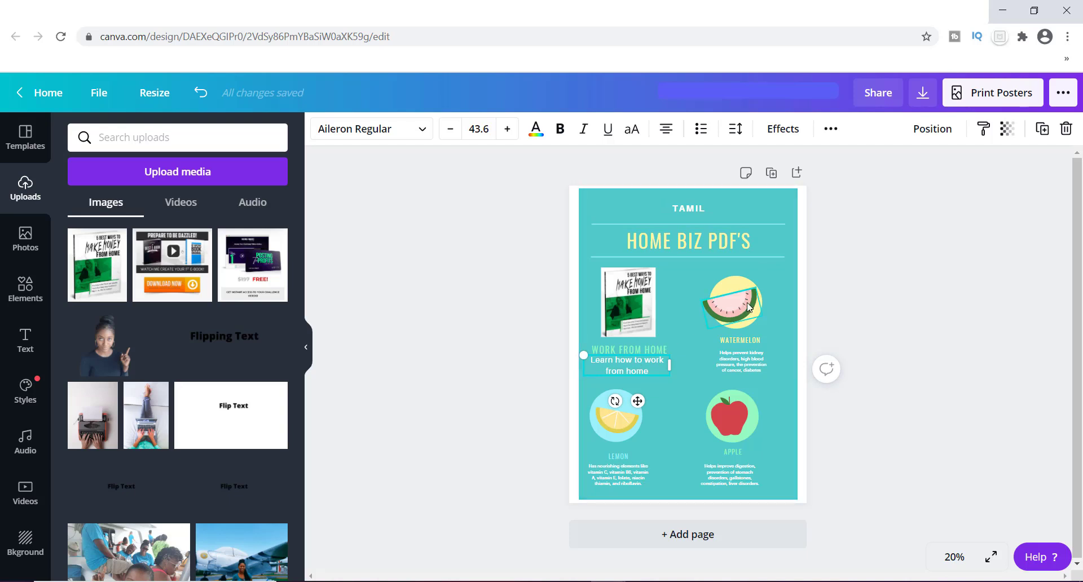
Step: Shift the lemon picture, its blue circle, heading and description slightly right so they line up under the book cover item
left_click_drag(599, 421, 629, 410)
left_click(627, 412)
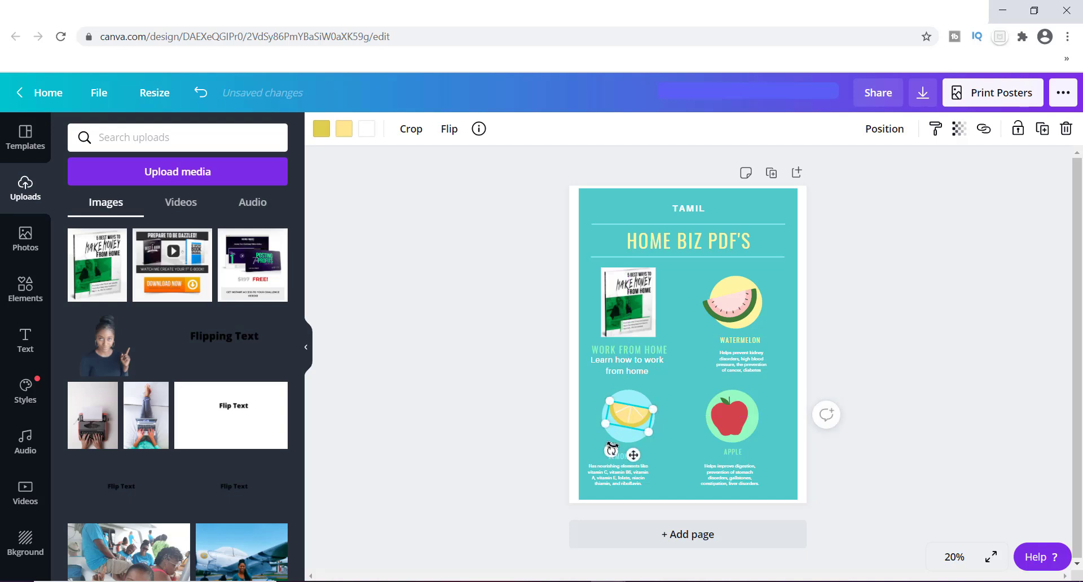
left_click(635, 450)
left_click_drag(610, 456, 622, 453)
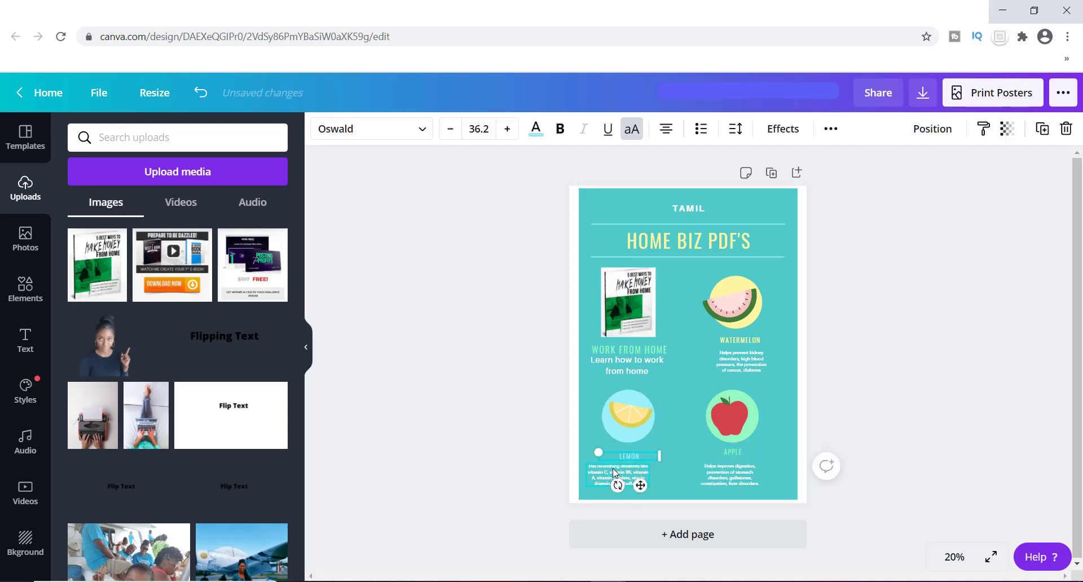
left_click(615, 469)
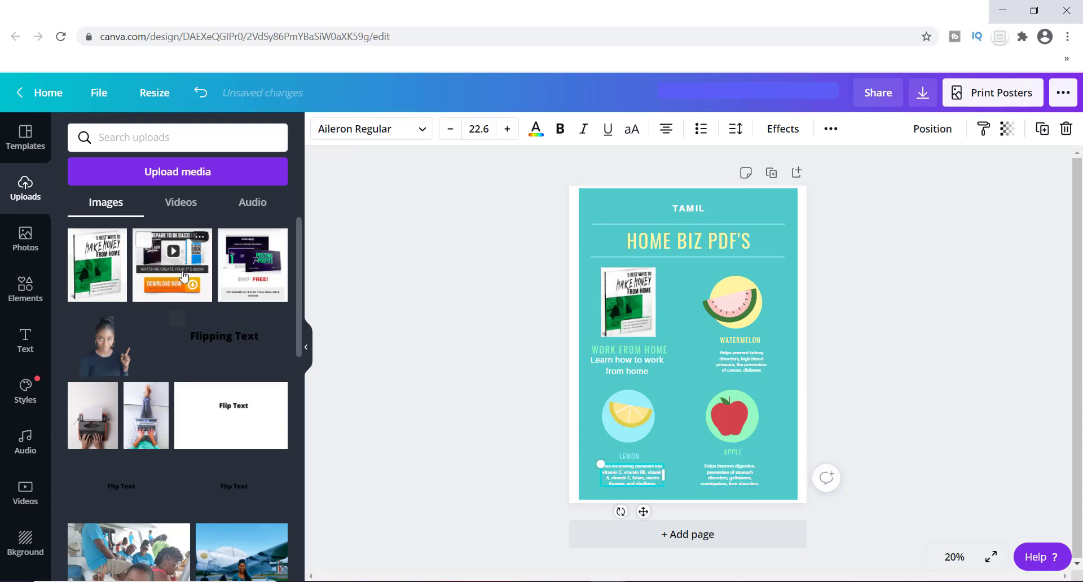
Step: Replace the watermelon picture with the uploaded "Prepare to be dazzled!" image, enlarge it over the yellow circle and rotate it upright
left_click_drag(172, 263, 739, 329)
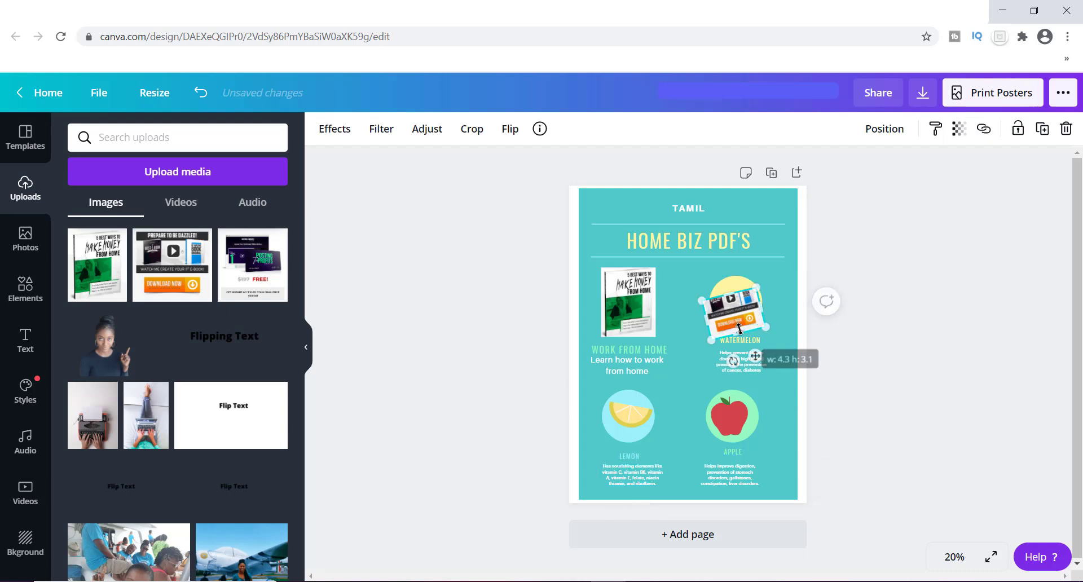
left_click_drag(733, 290, 723, 281)
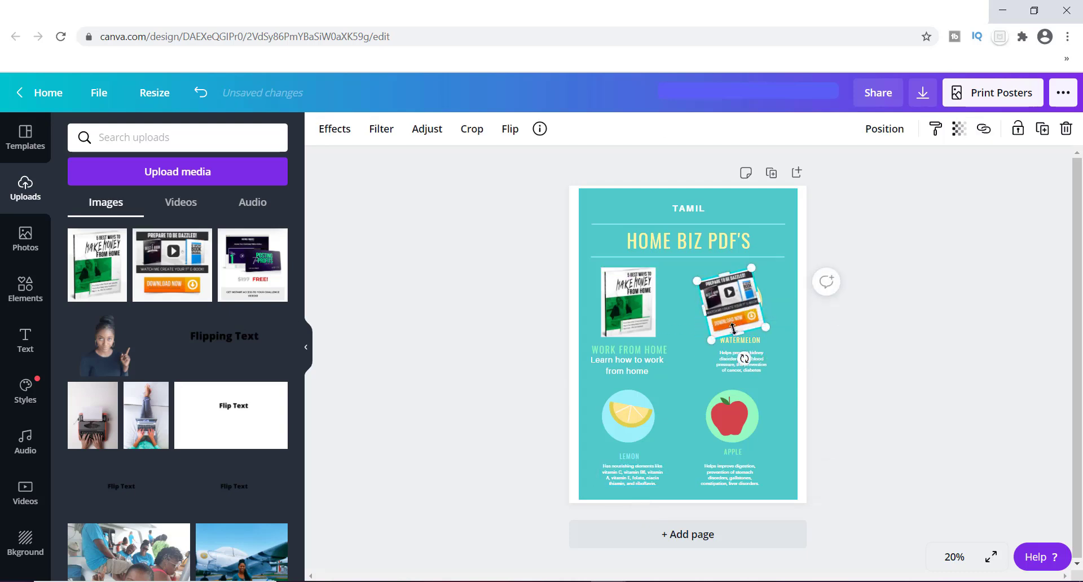
left_click_drag(742, 358, 727, 360)
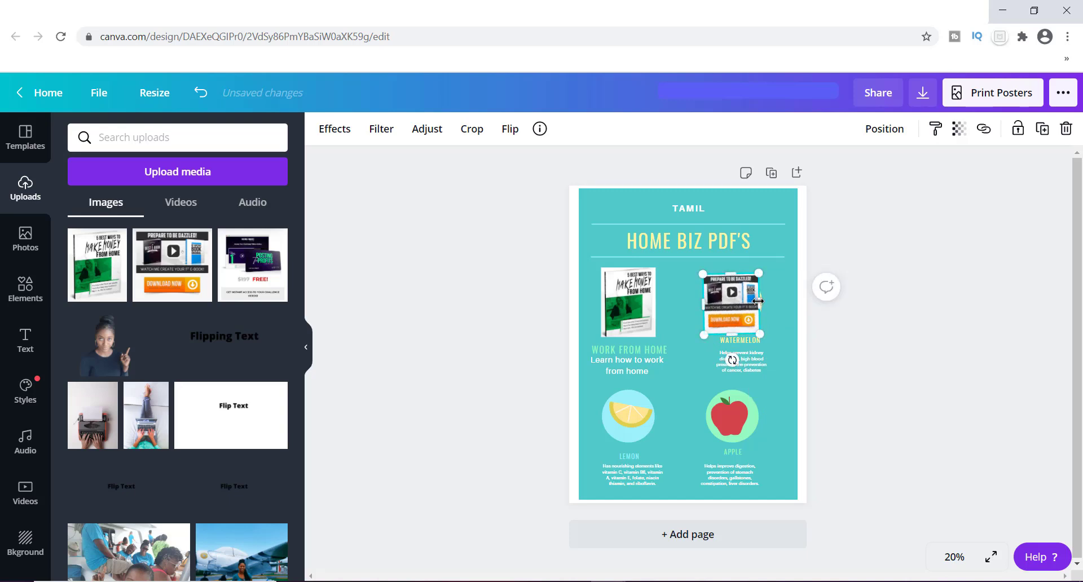
Step: Replace the "WATERMELON" heading with "CREATE AN EBOOK" and its description with "Learn to create an ebook"
double_click(748, 342)
type("CRE")
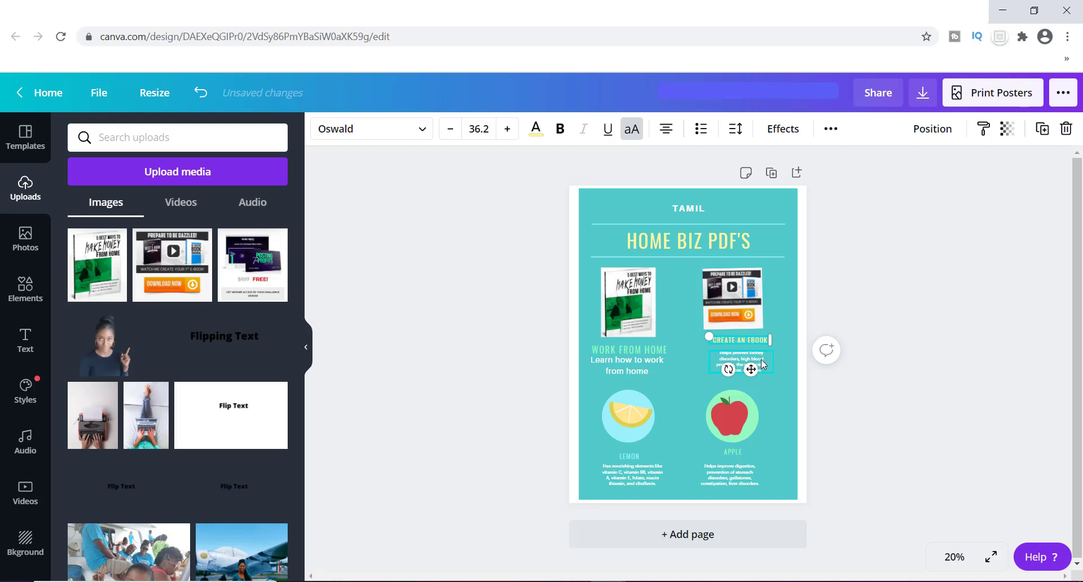
double_click(744, 361)
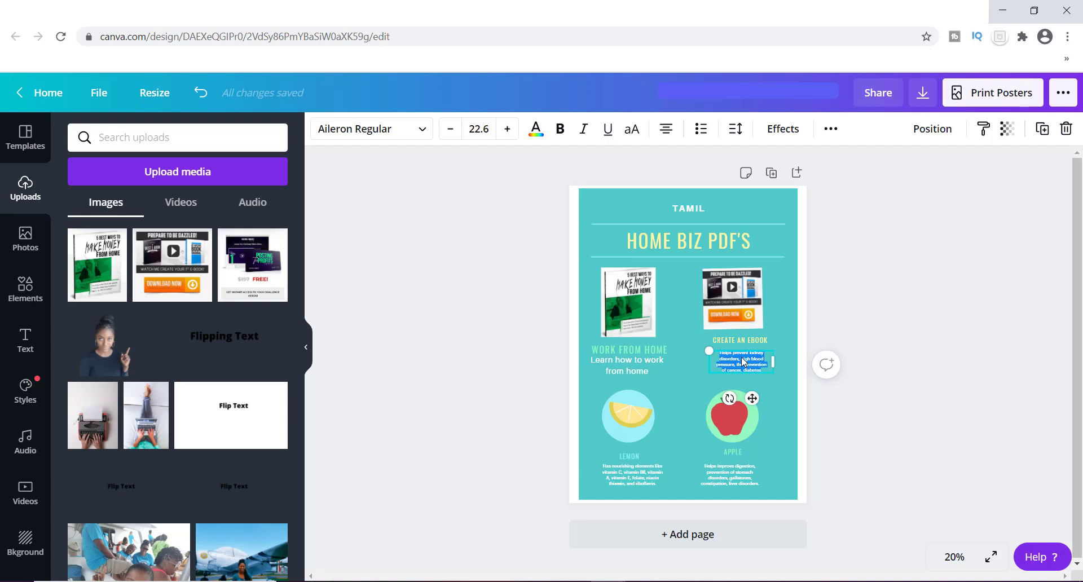
type("Learn to create an ebook")
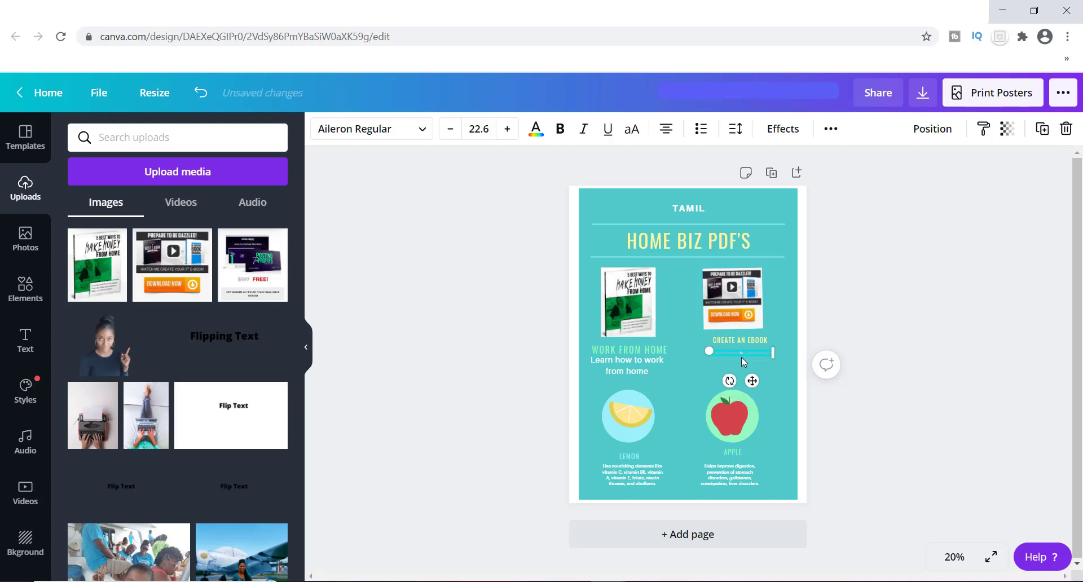
Step: Set the "Learn to create an ebook" description to font size 53.6 and widen its text box on both sides to fit two lines
key("ctrl+a")
left_click(507, 129)
left_click(507, 129)
left_click(507, 129)
left_click(507, 129)
left_click(507, 129)
left_click(507, 129)
left_click(507, 129)
left_click(507, 129)
left_click(507, 129)
left_click(506, 129)
left_click(507, 130)
left_click(507, 129)
left_click(507, 130)
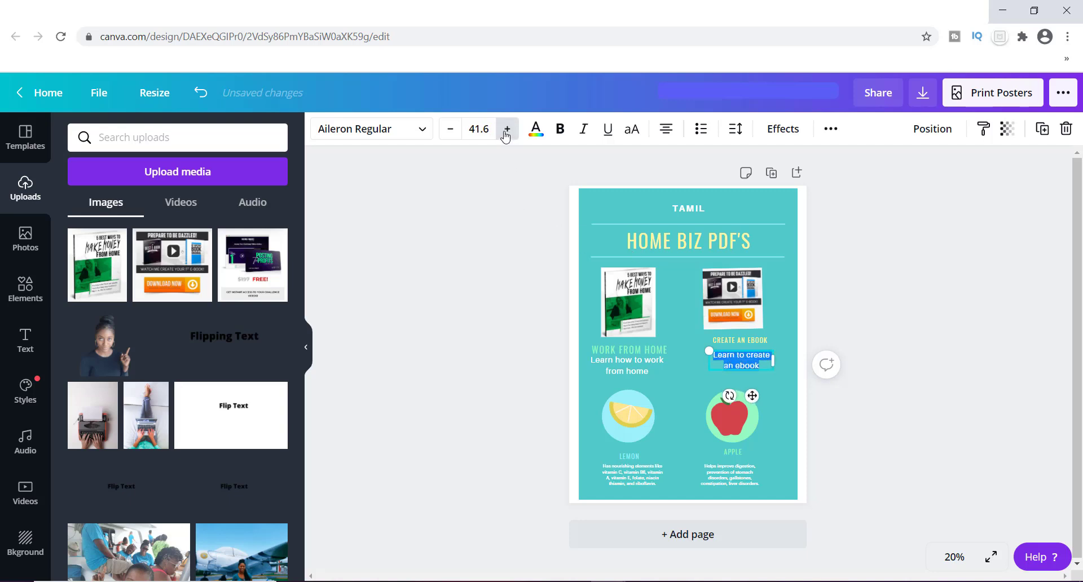
left_click(507, 129)
left_click(507, 129)
left_click(507, 129)
left_click(507, 129)
left_click(507, 129)
left_click(507, 129)
left_click(507, 129)
left_click(507, 129)
left_click(507, 129)
left_click(507, 129)
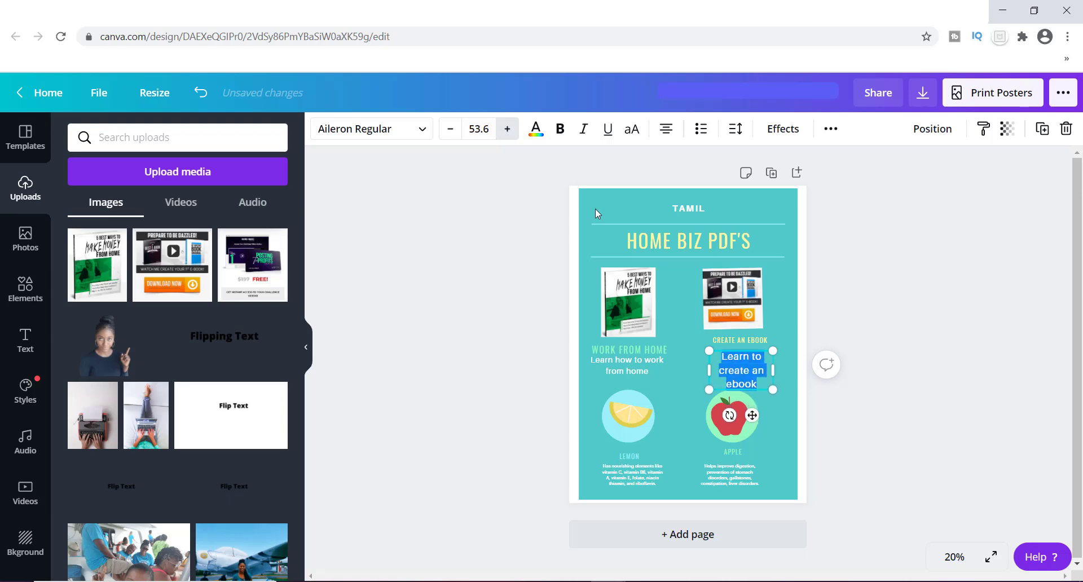
left_click_drag(773, 370, 783, 370)
left_click(685, 320)
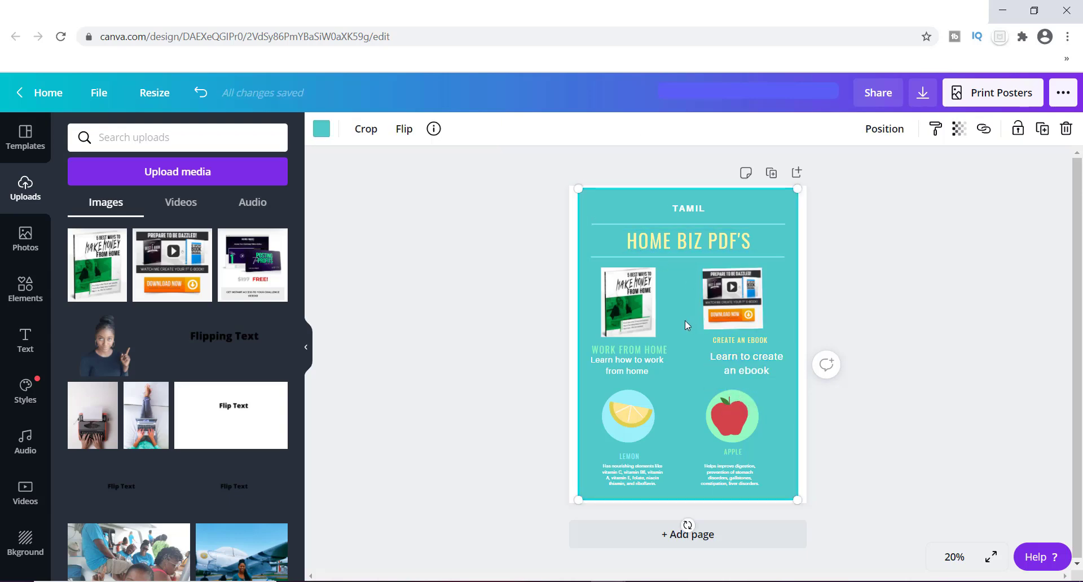
left_click(731, 360)
left_click(731, 359)
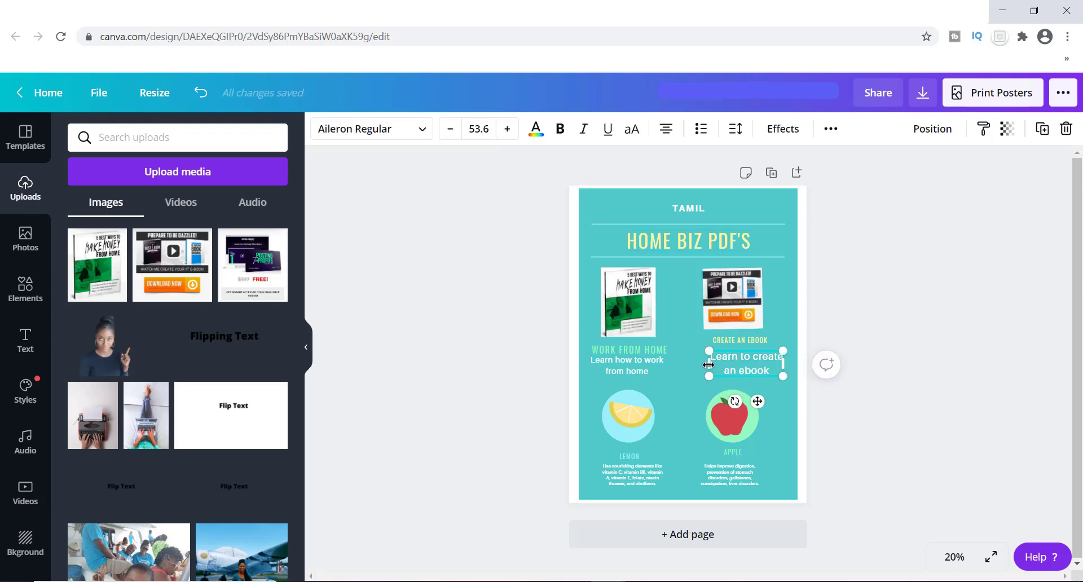
Step: Set the "Learn how to work from home" description's font size to 47.6
left_click(635, 366)
double_click(634, 366)
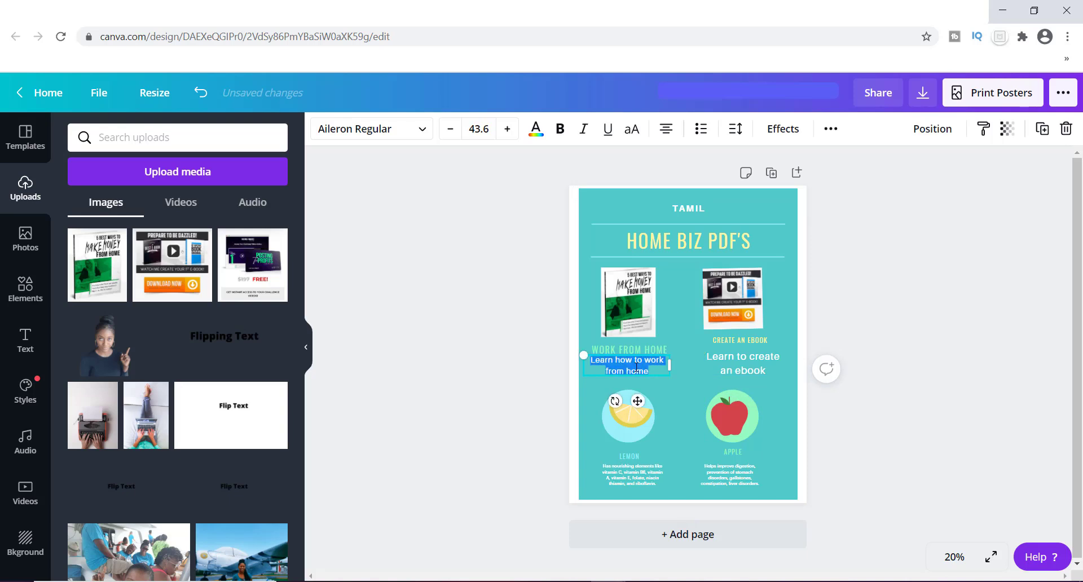
left_click(509, 130)
left_click(509, 131)
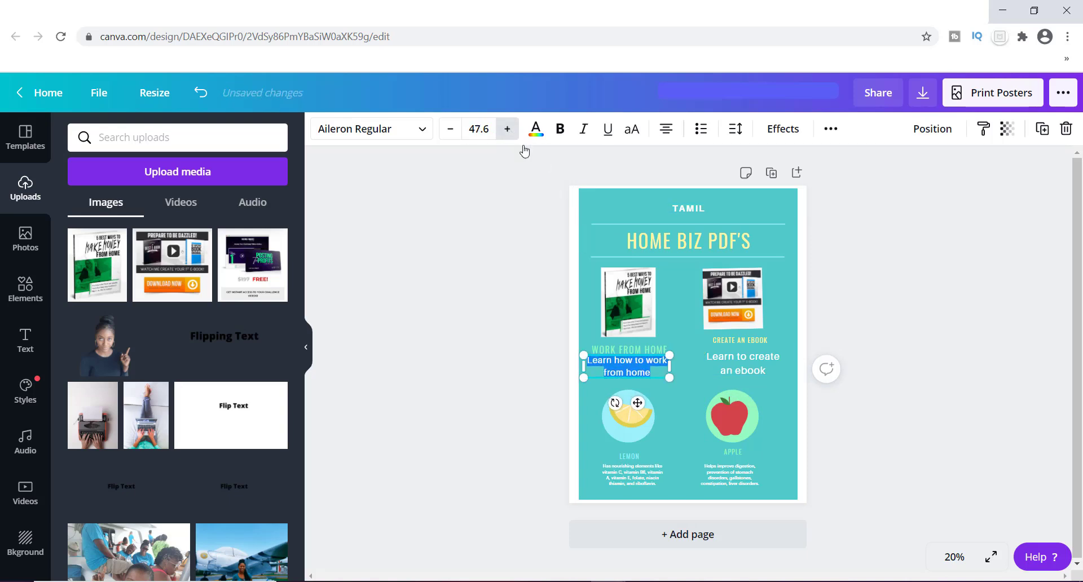
Step: Move the "Prepare to be dazzled!" image slightly right so it is centred above the "CREATE AN EBOOK" heading
left_click(707, 346)
left_click(718, 305)
left_click_drag(718, 305, 729, 305)
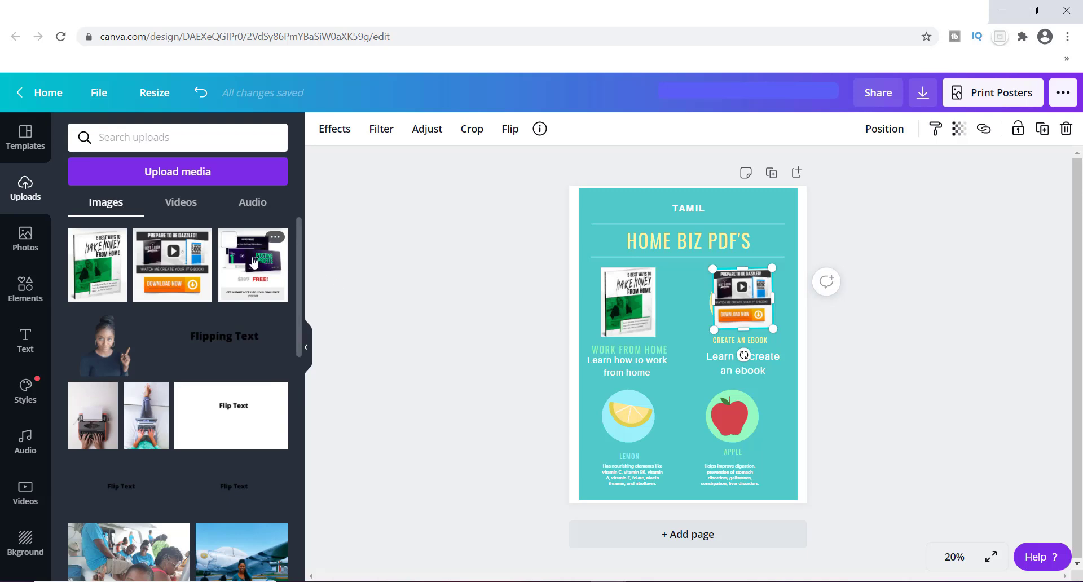
Step: Replace the lemon picture with the uploaded posting profits image, enlarge it over the blue circle, straighten it and place it above the "LEMON" heading
left_click_drag(253, 262, 616, 460)
left_click_drag(626, 403, 584, 420)
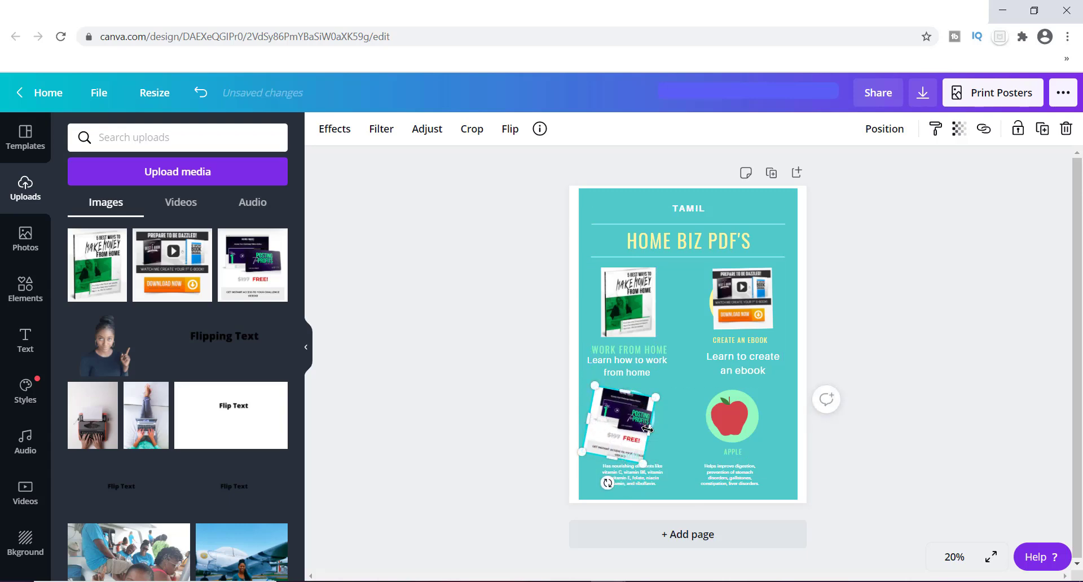
left_click_drag(649, 431, 617, 483)
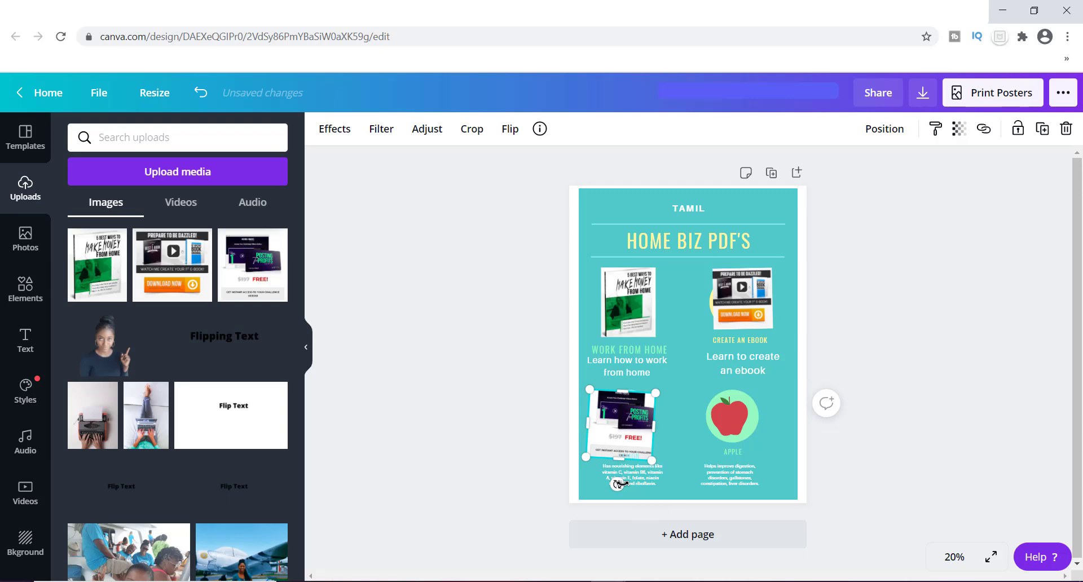
left_click_drag(617, 484, 622, 484)
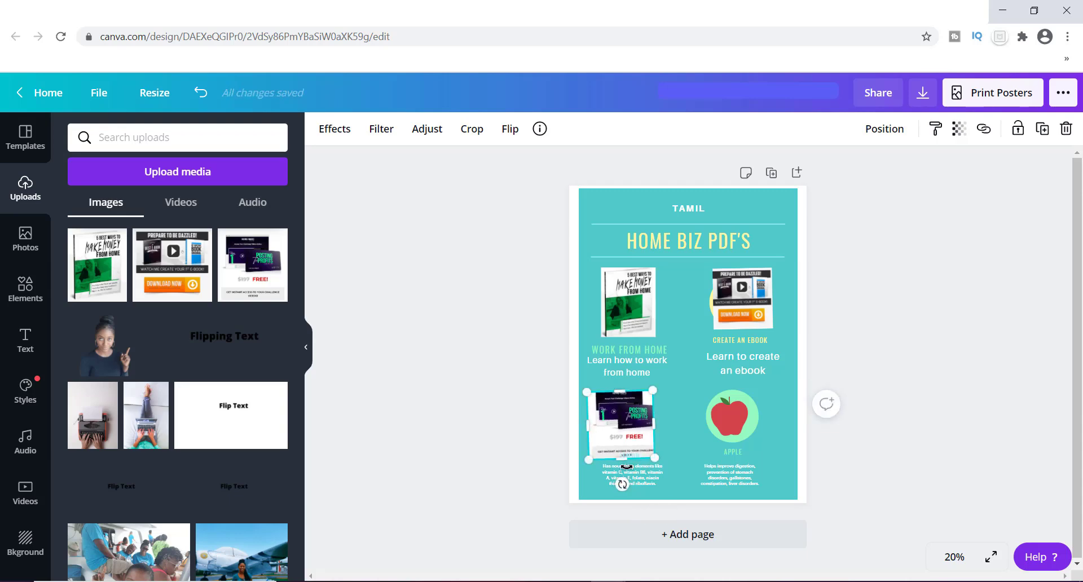
left_click_drag(629, 443, 629, 436)
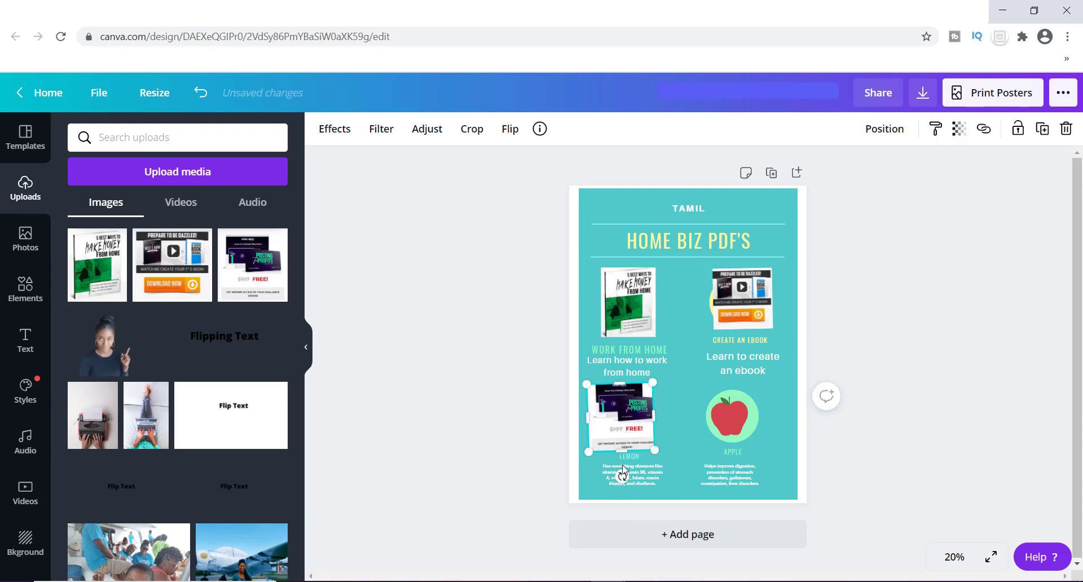
left_click_drag(621, 476, 620, 477)
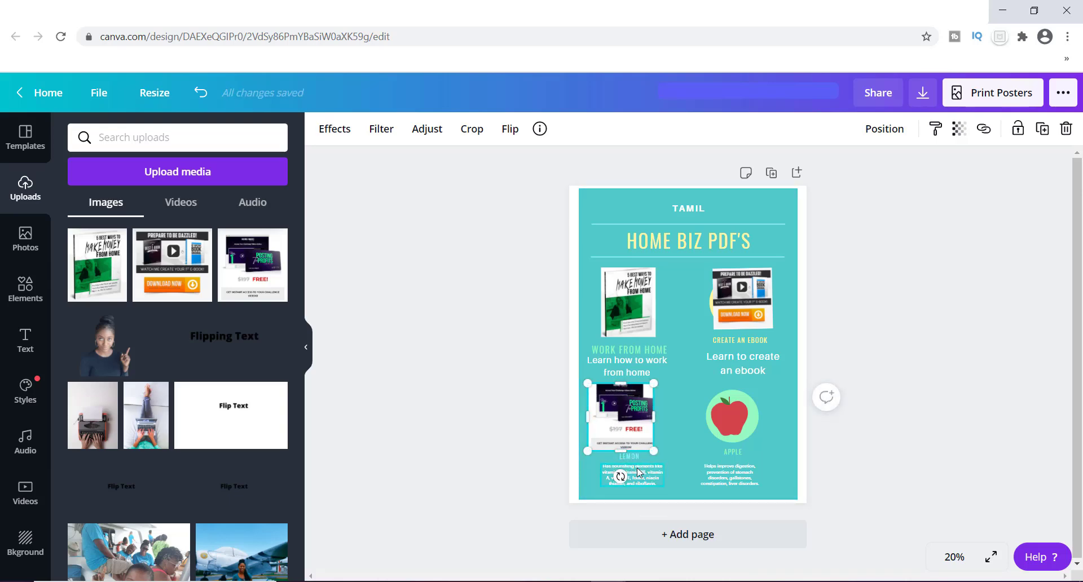
Step: Move the lemon description slightly down and replace the "LEMON" heading with "SOCIAL MEDIA POSTING GUIDE"
left_click_drag(639, 475, 638, 480)
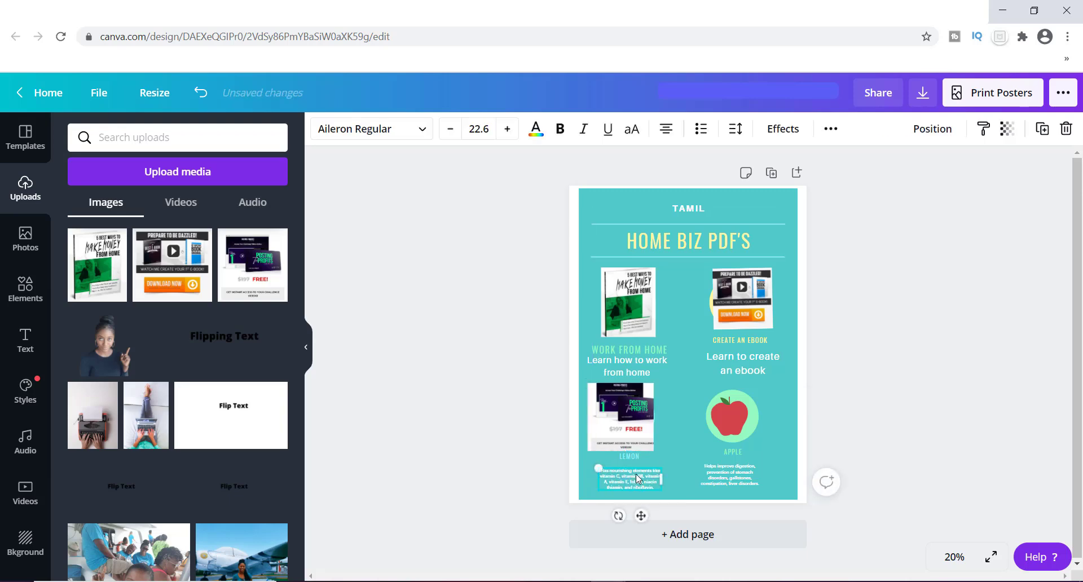
left_click(633, 456)
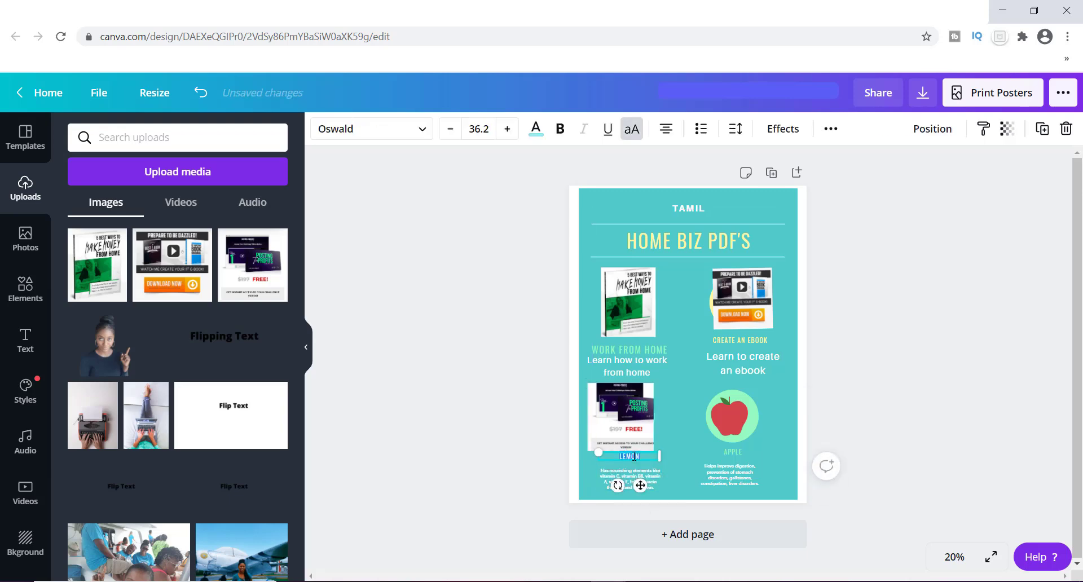
type("SOCIAL MEDIA POSTING GUIDE")
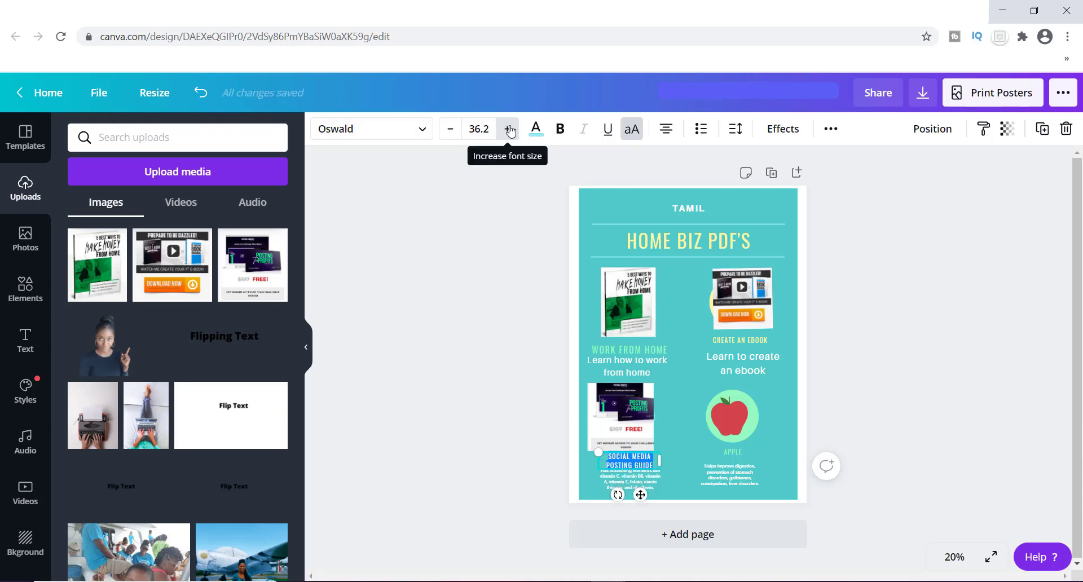
Step: Set the "SOCIAL MEDIA POSTING GUIDE" heading's font size to 41.2
left_click(509, 129)
left_click(509, 129)
left_click(509, 129)
left_click(509, 129)
left_click(509, 129)
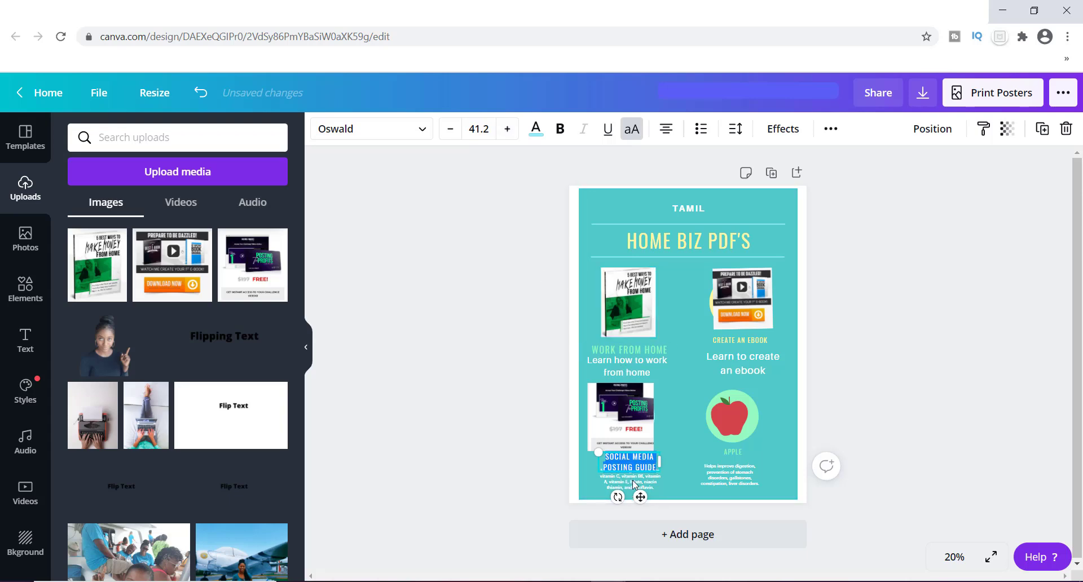
Step: Replace the lemon description with "learn social media" and move it just below the "SOCIAL MEDIA POSTING GUIDE" heading
left_click(635, 486)
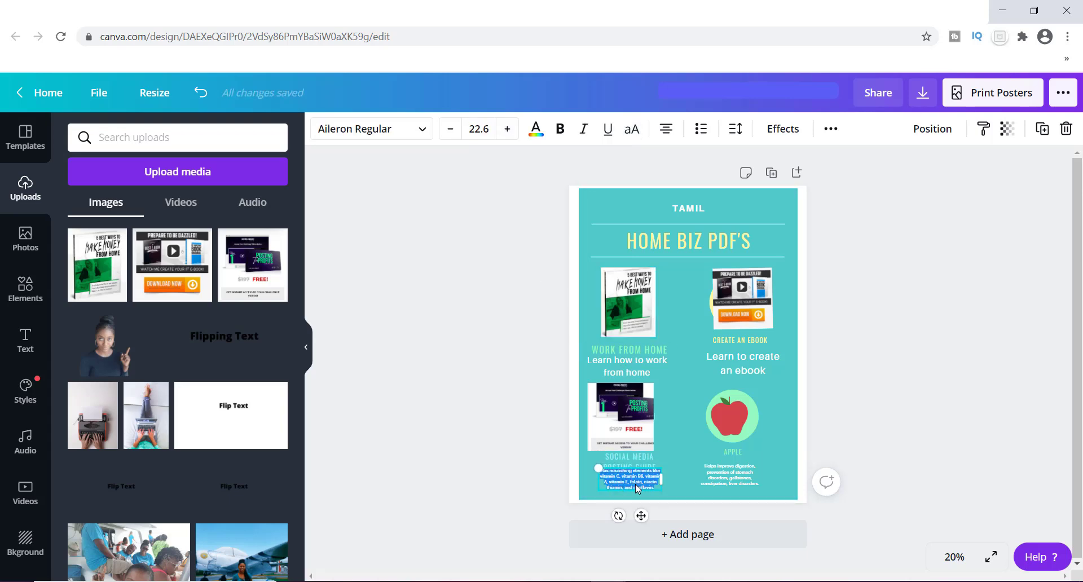
key("BackSpace")
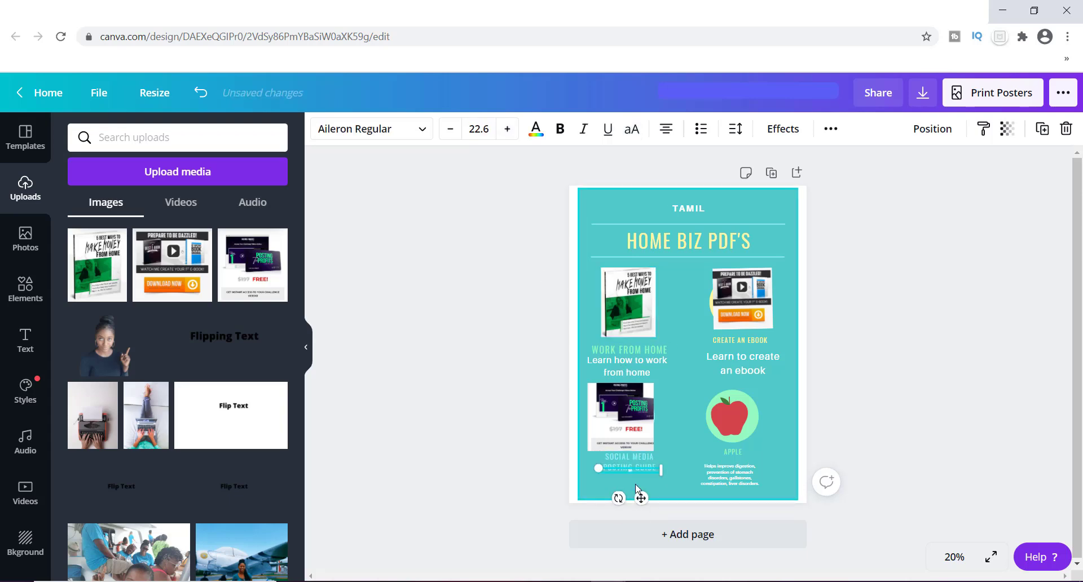
left_click(638, 479)
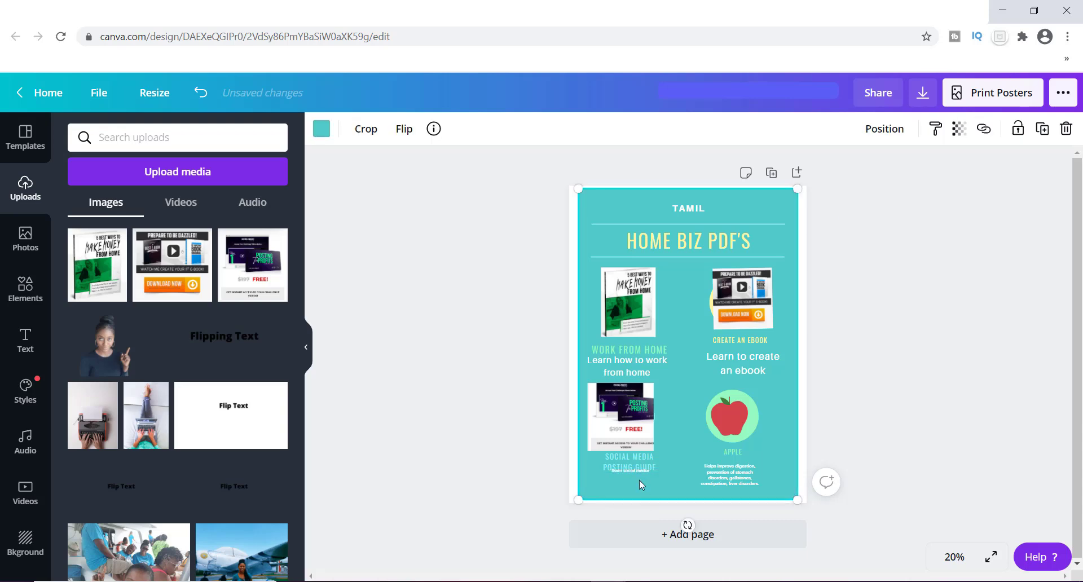
left_click(641, 469)
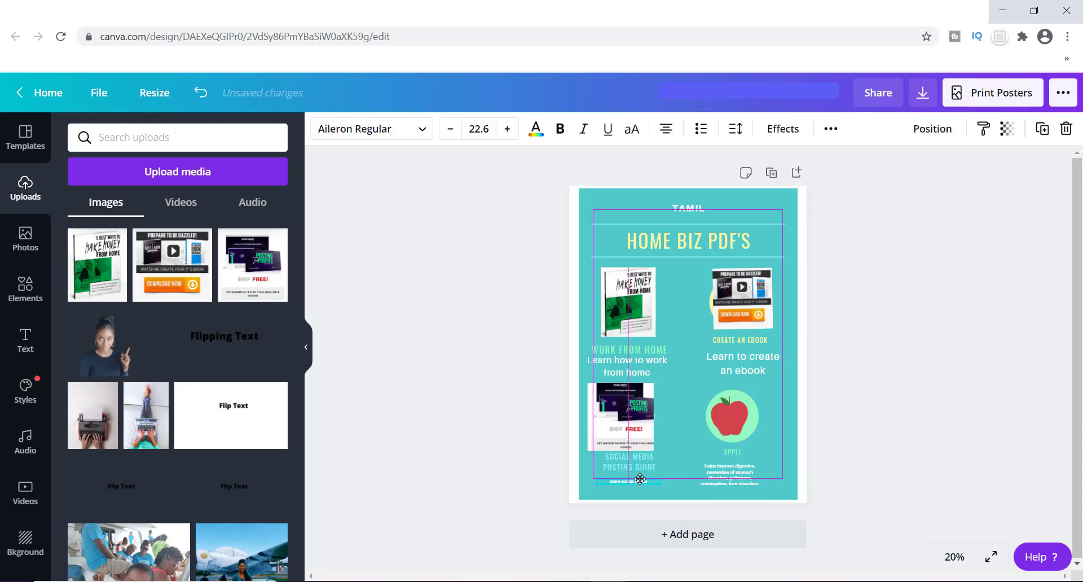
left_click(639, 479)
double_click(639, 478)
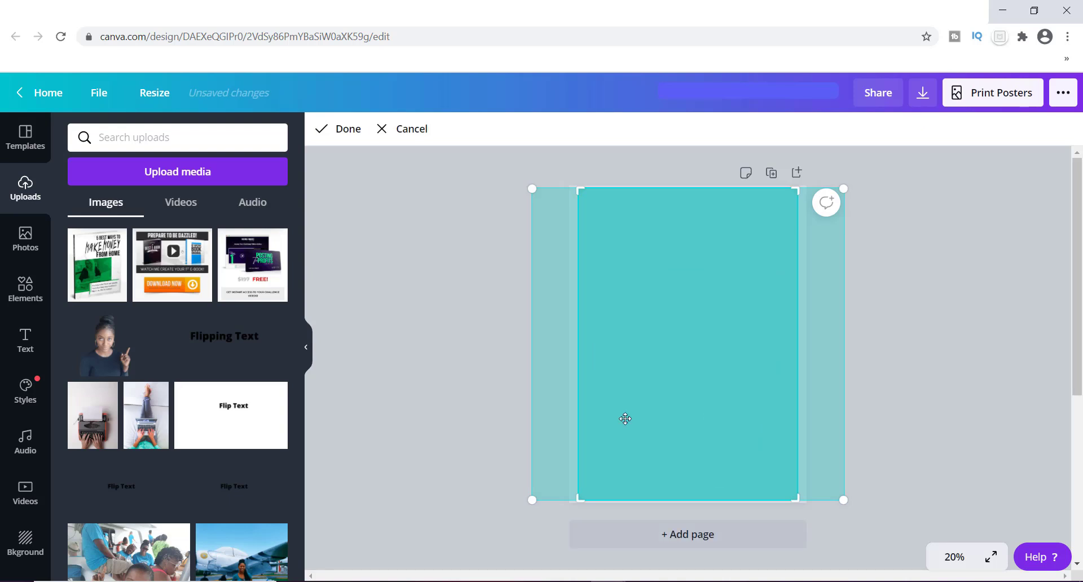
left_click(411, 138)
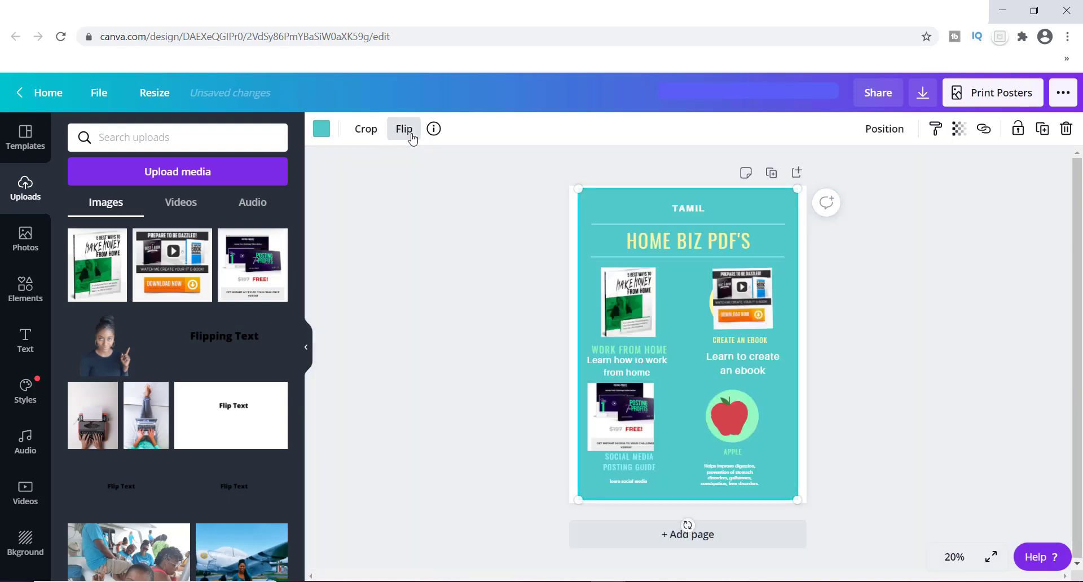
Step: Set the "learn social media" caption's font size to 43.6 and adjust its text box so it fits on one line
left_click(631, 479)
left_click(508, 131)
left_click(507, 130)
left_click(507, 130)
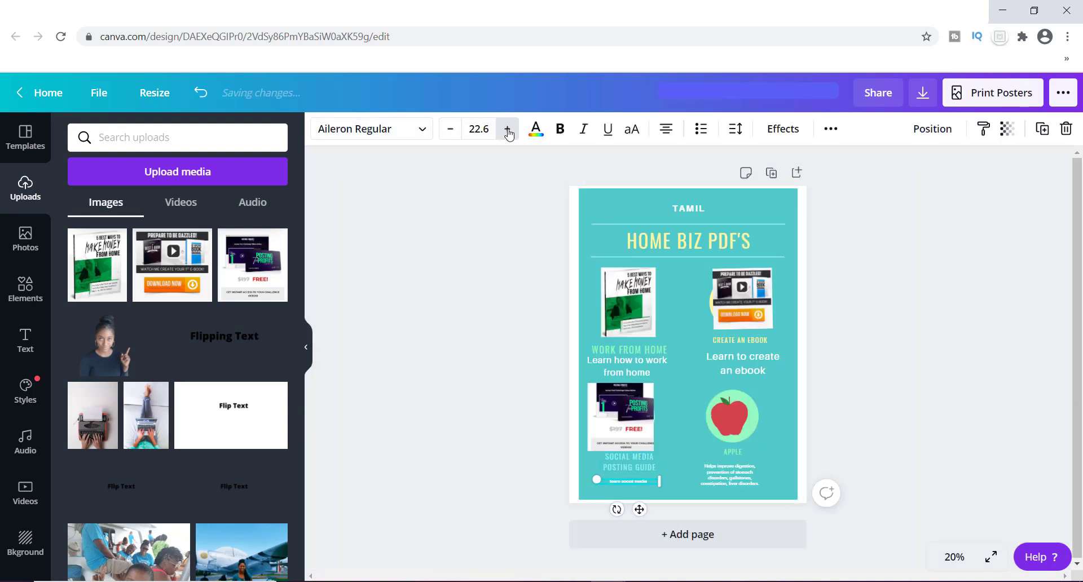
left_click(508, 130)
left_click(507, 130)
left_click(507, 130)
left_click(508, 130)
left_click(507, 130)
left_click(508, 131)
left_click(508, 130)
left_click(508, 130)
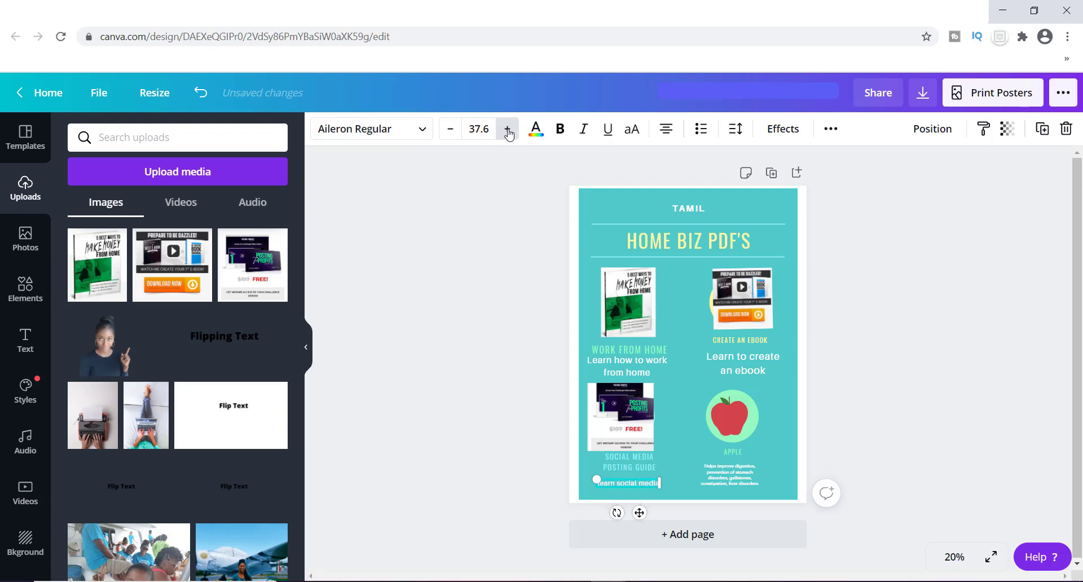
left_click(507, 130)
left_click(508, 131)
left_click(507, 130)
left_click(507, 130)
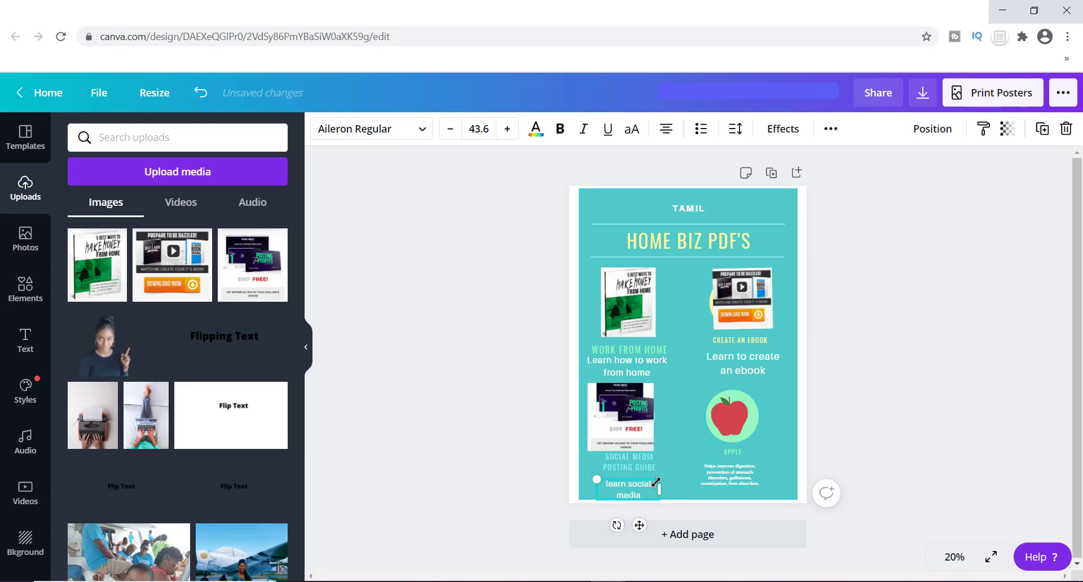
mouse_move(659, 488)
left_mouse_down()
mouse_move(674, 488)
mouse_move(652, 480)
left_mouse_up()
Step: Nudge the posting profits image slightly right and the "Prepare to be dazzled!" image slightly down and left
left_click_drag(636, 414, 644, 416)
left_click_drag(727, 297, 722, 302)
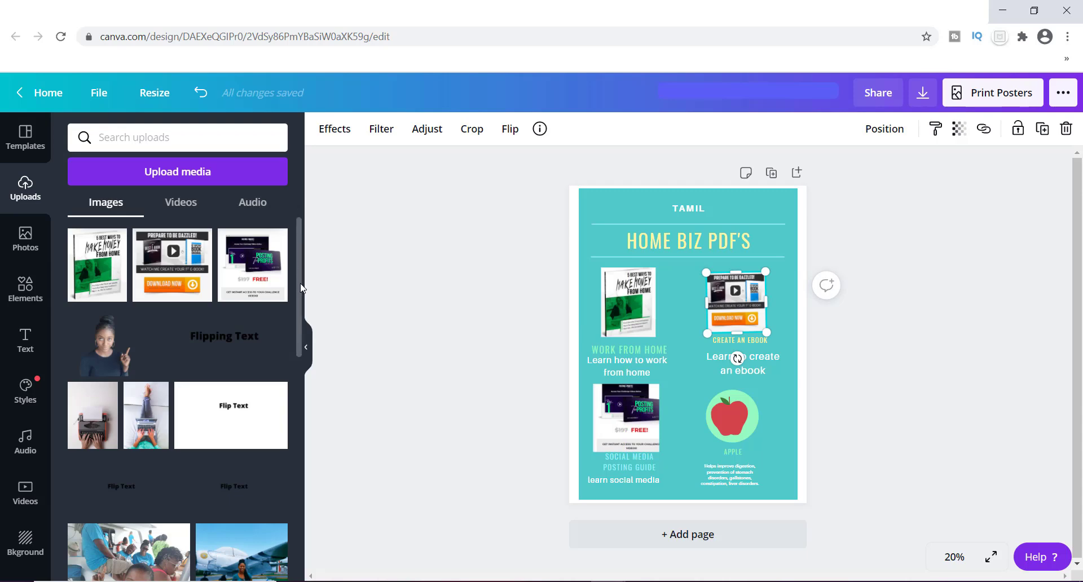
Step: Replace the apple picture with the uploaded magazine cover image, then enlarge it and position it over the green circle
scroll(294, 286, "down", 1)
left_click_drag(294, 286, 297, 495)
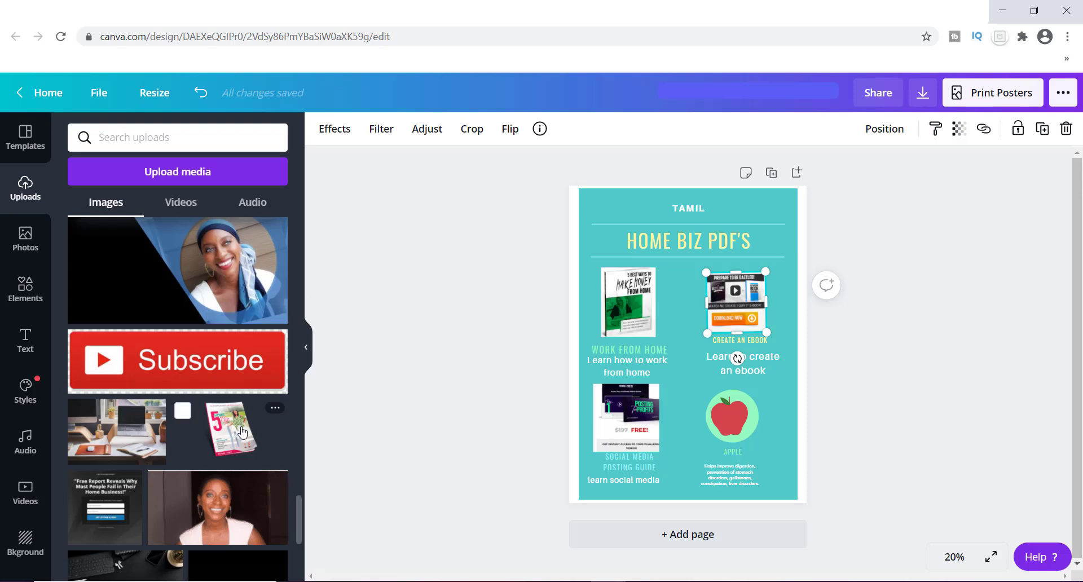
left_click_drag(238, 432, 726, 401)
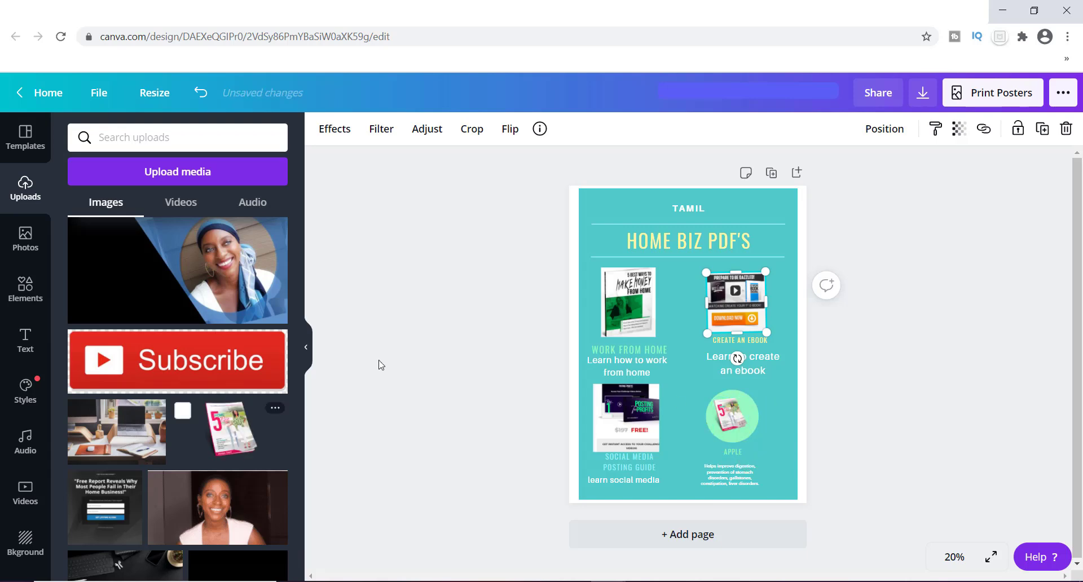
left_click_drag(296, 536, 307, 234)
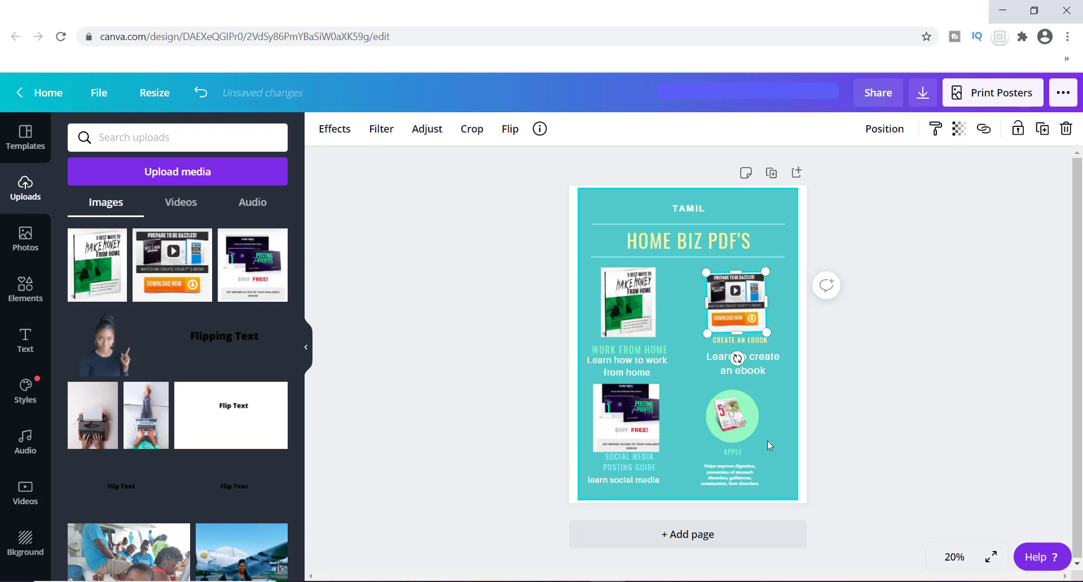
left_click(733, 417)
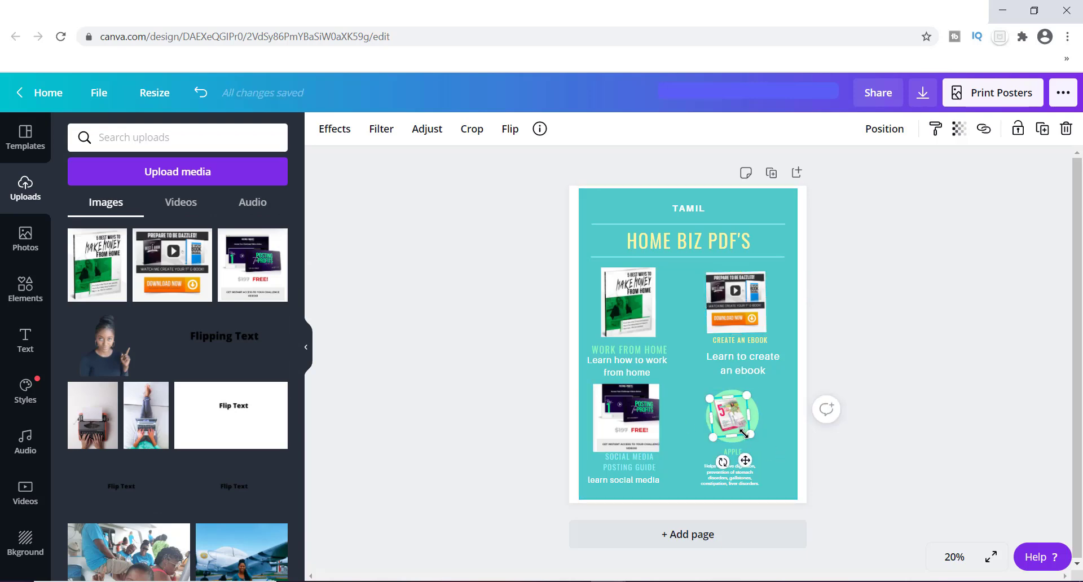
left_click_drag(744, 432, 789, 468)
left_click_drag(750, 422, 742, 410)
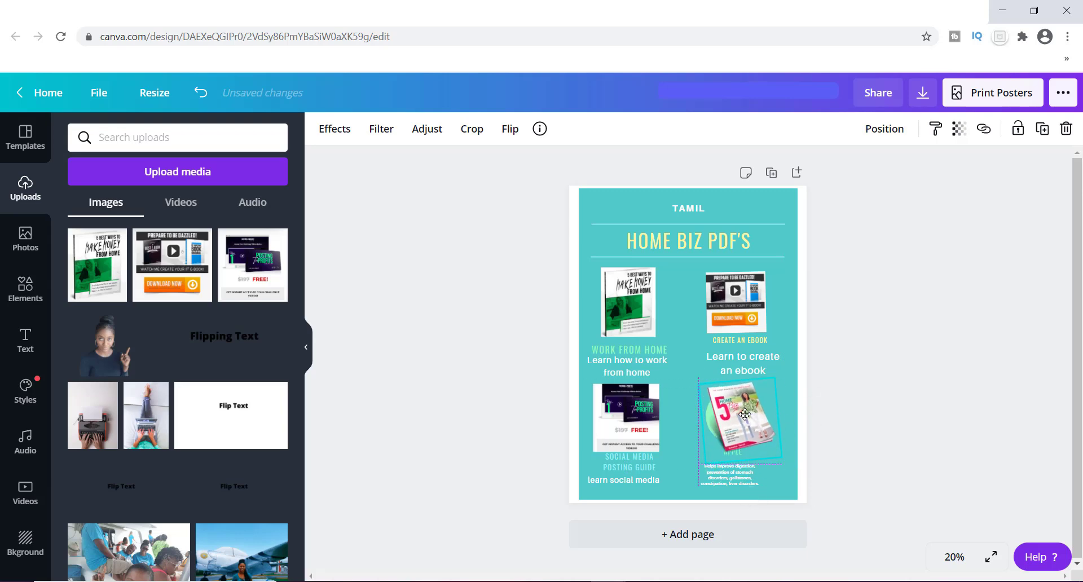
Step: Replace the "APPLE" heading with "HBBG" at font size 53.2 and nudge the magazine image above it slightly right
left_click(722, 452)
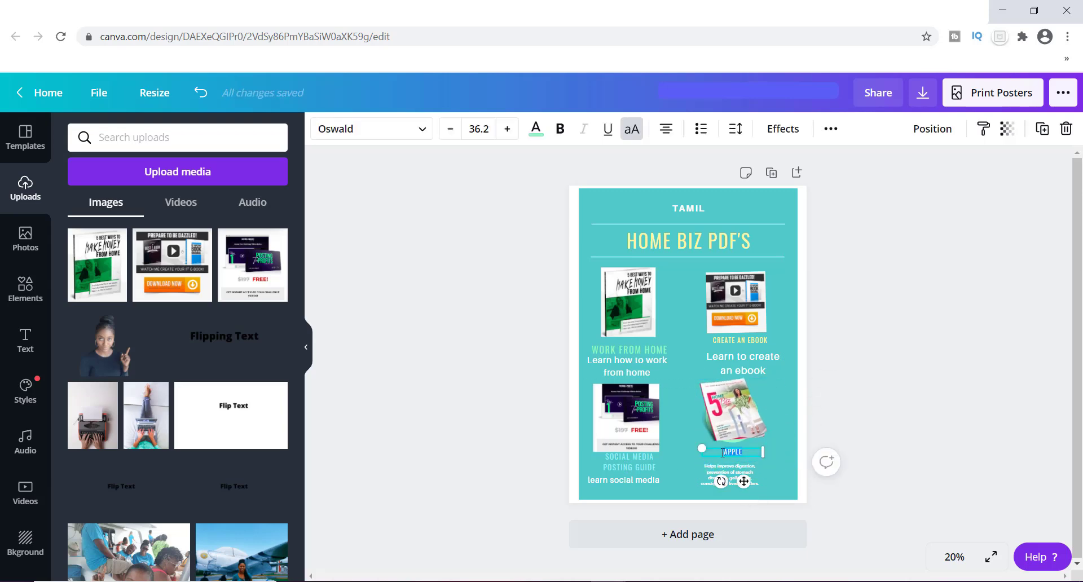
type("HBBG")
left_click(507, 129)
left_click(508, 129)
left_click(507, 129)
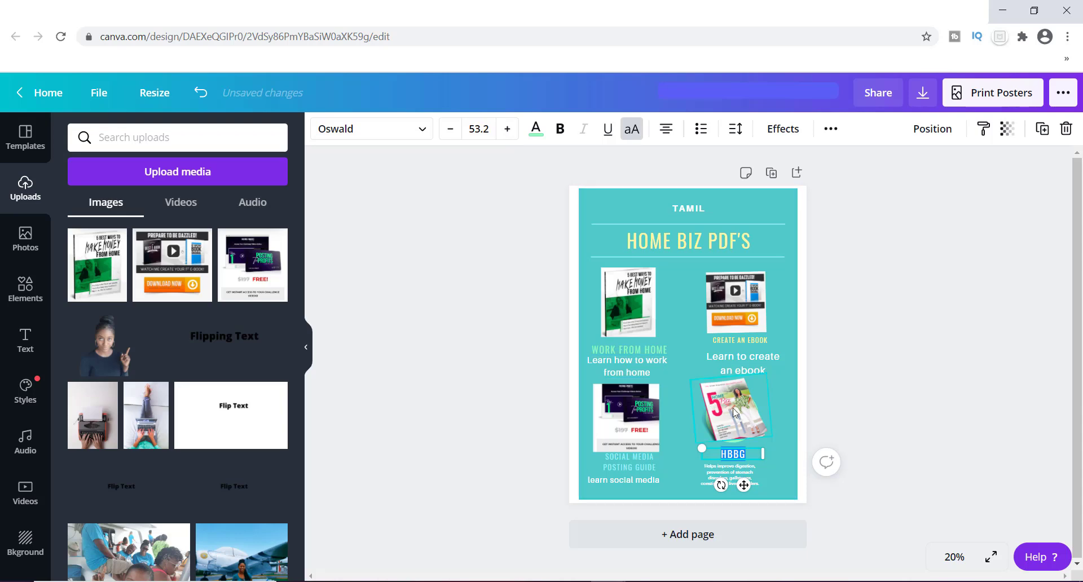
left_click_drag(749, 415, 755, 416)
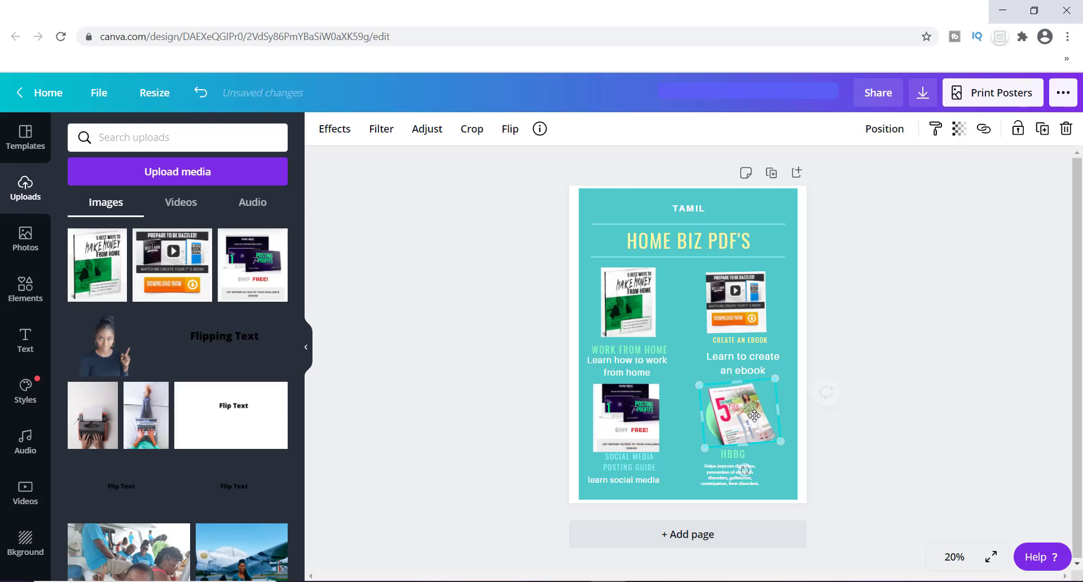
Step: Replace the apple description with "Start a home biz" at font size 49.6 and widen its text box to fit one line
left_click(723, 482)
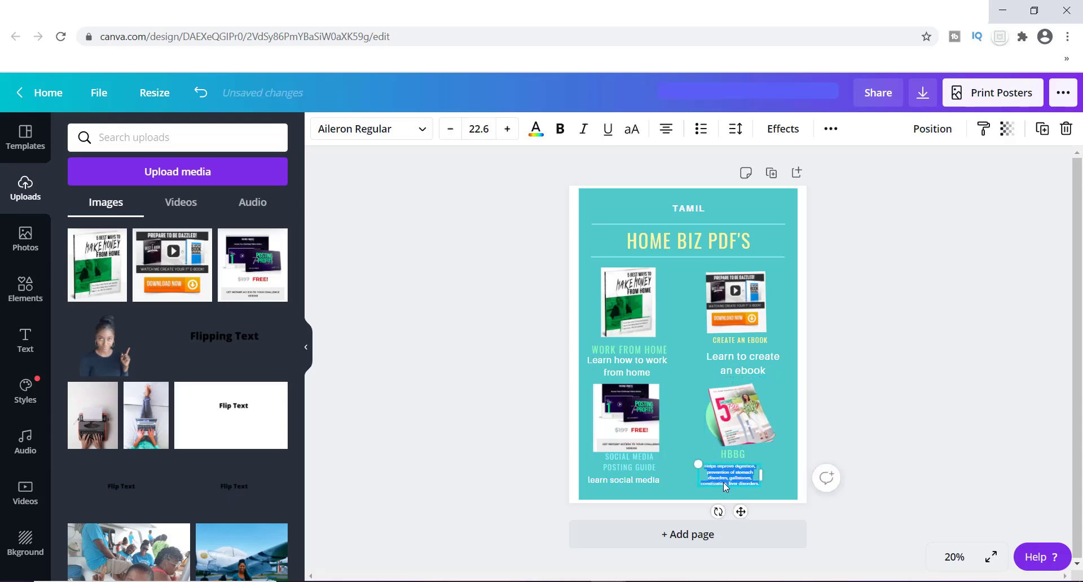
type("Start a home biz")
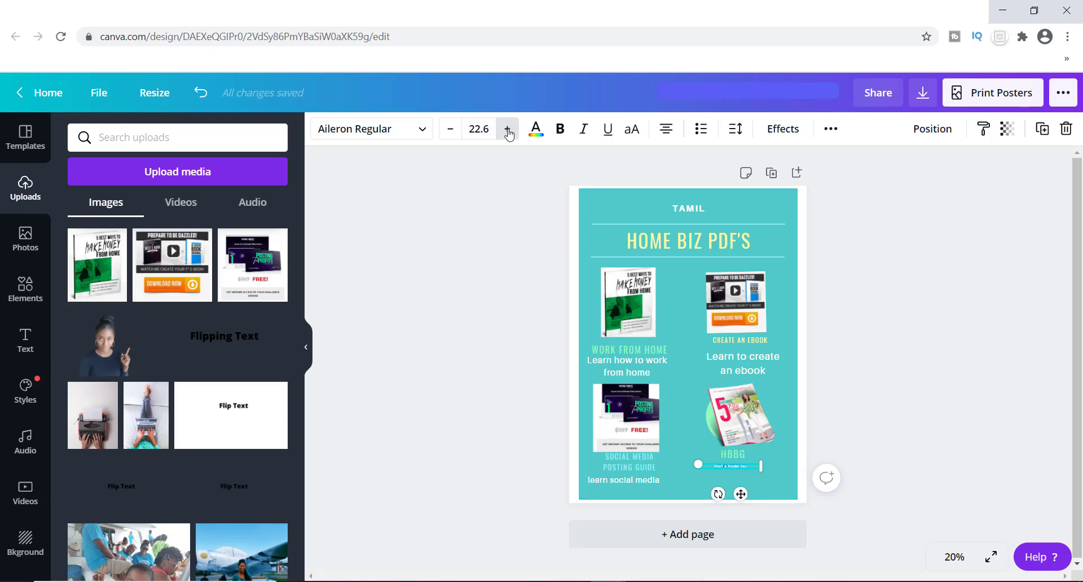
left_click(507, 129)
left_click(507, 129)
left_click(507, 129)
left_click(507, 129)
left_click(507, 130)
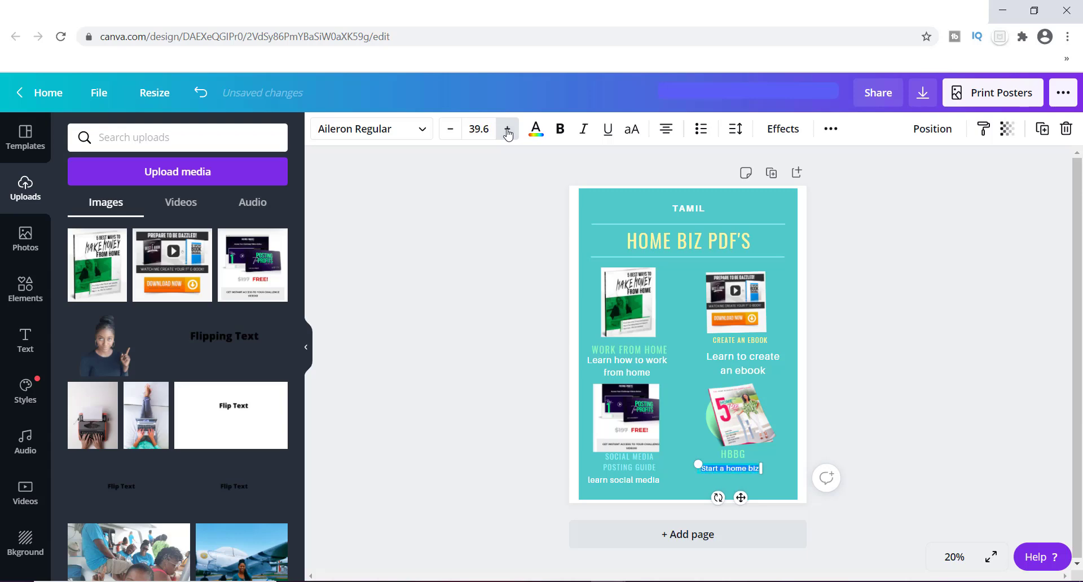
left_click(507, 129)
left_click(507, 129)
left_click(507, 130)
left_click(506, 129)
left_click(507, 129)
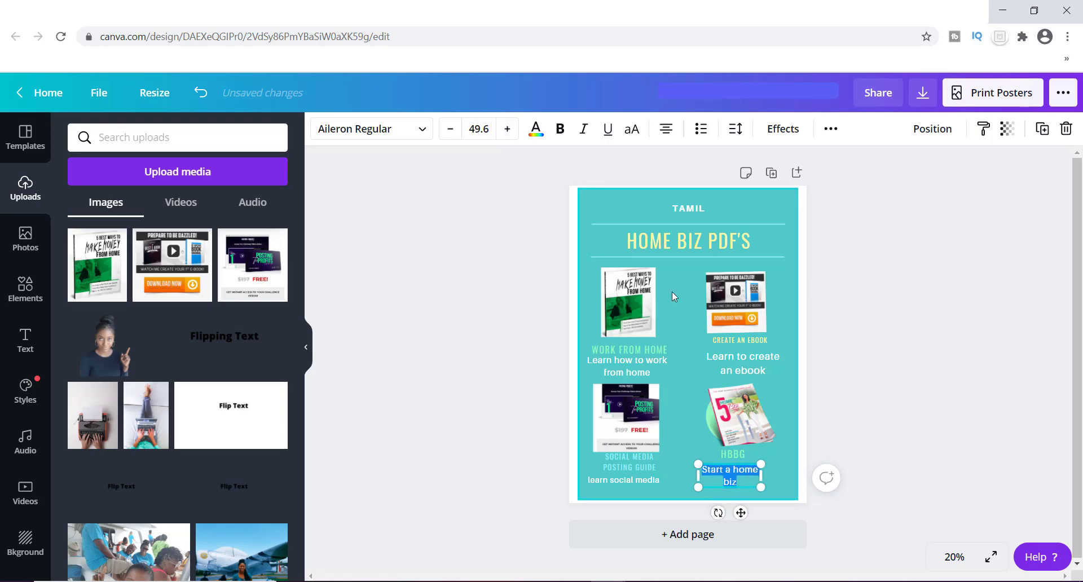
left_click_drag(761, 476, 780, 479)
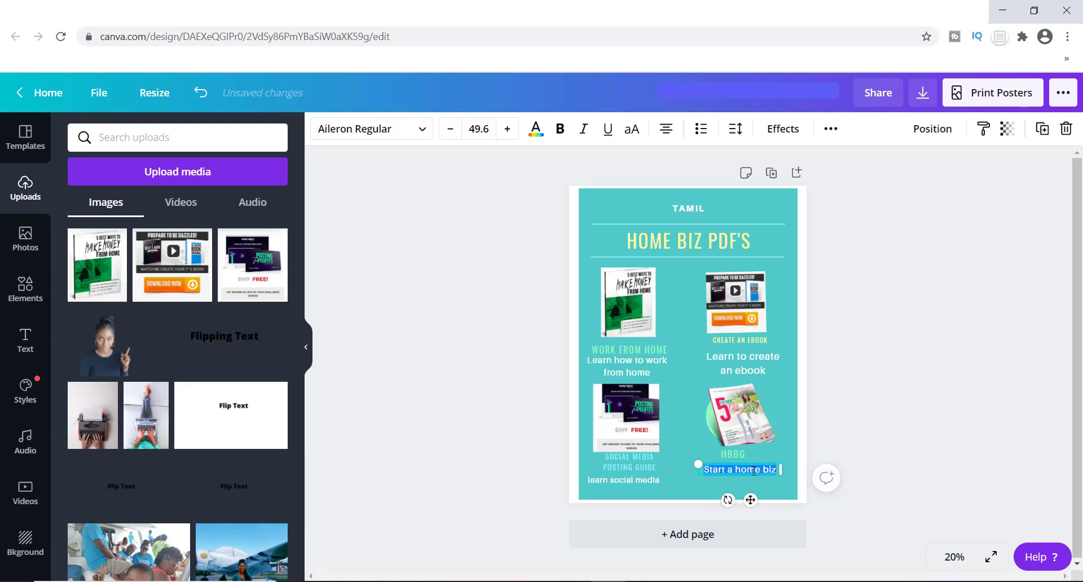
Step: Move the "Start a home biz" caption slightly down and enlarge the magazine image above the "HBBG" heading
left_click(777, 388)
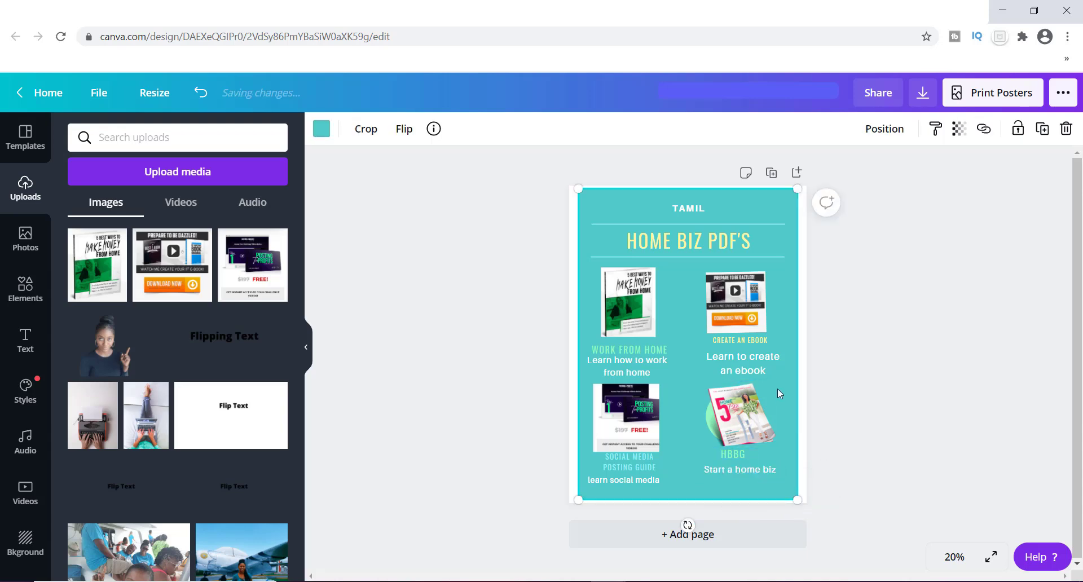
left_click(749, 468)
left_click_drag(750, 470, 745, 477)
left_click(770, 440)
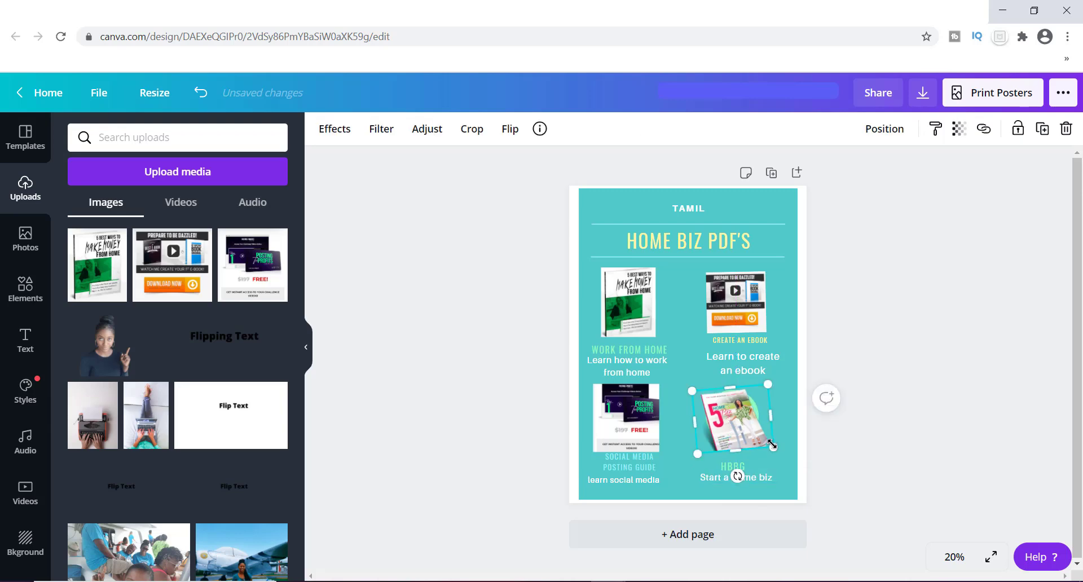
left_click_drag(771, 444, 776, 454)
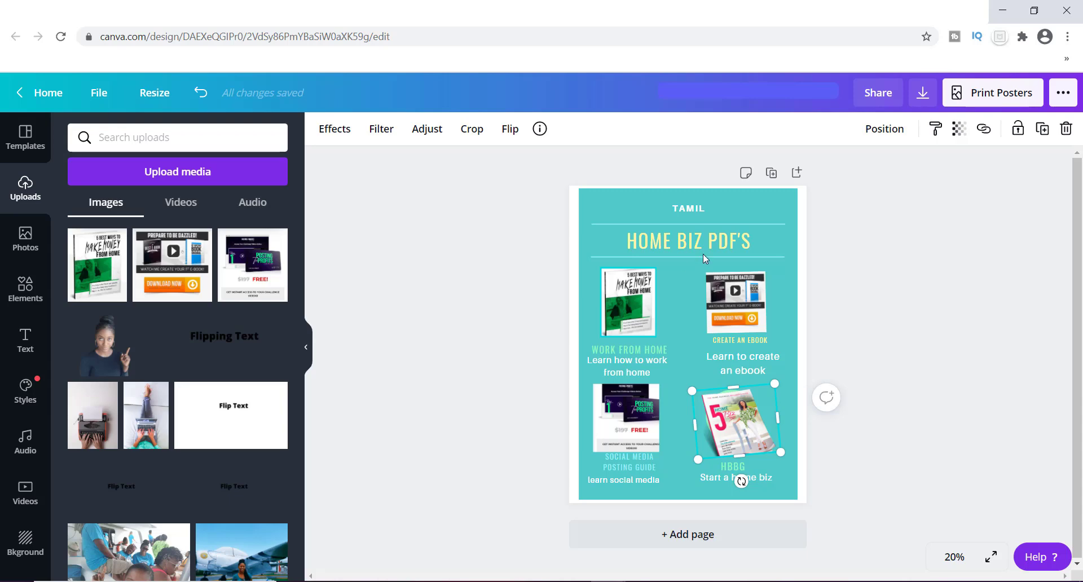
Step: Change the poster background to the blue photo colour taken from the "Prepare to be dazzled!" image
left_click(770, 194)
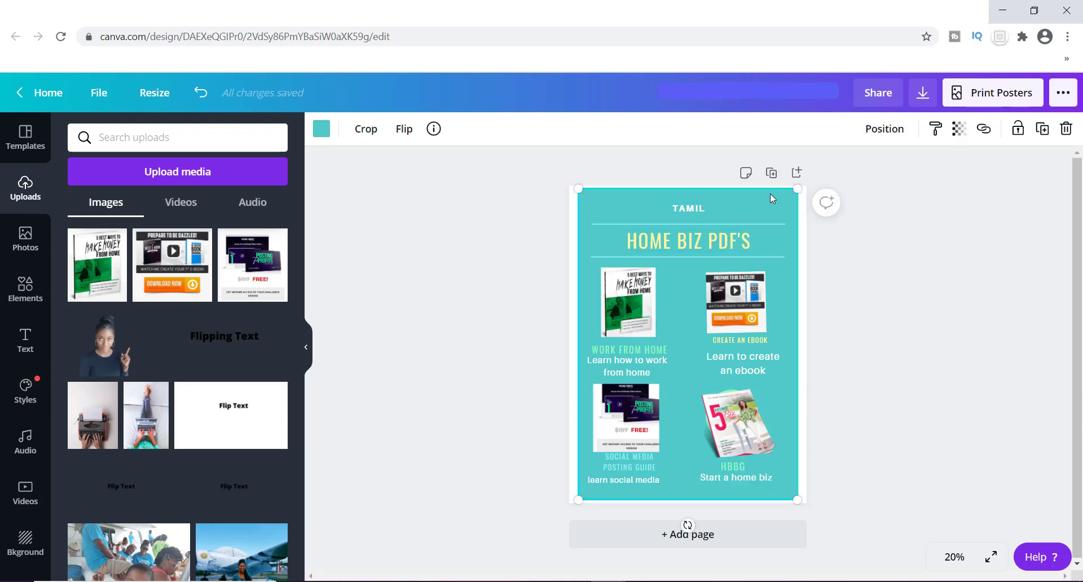
left_click(320, 130)
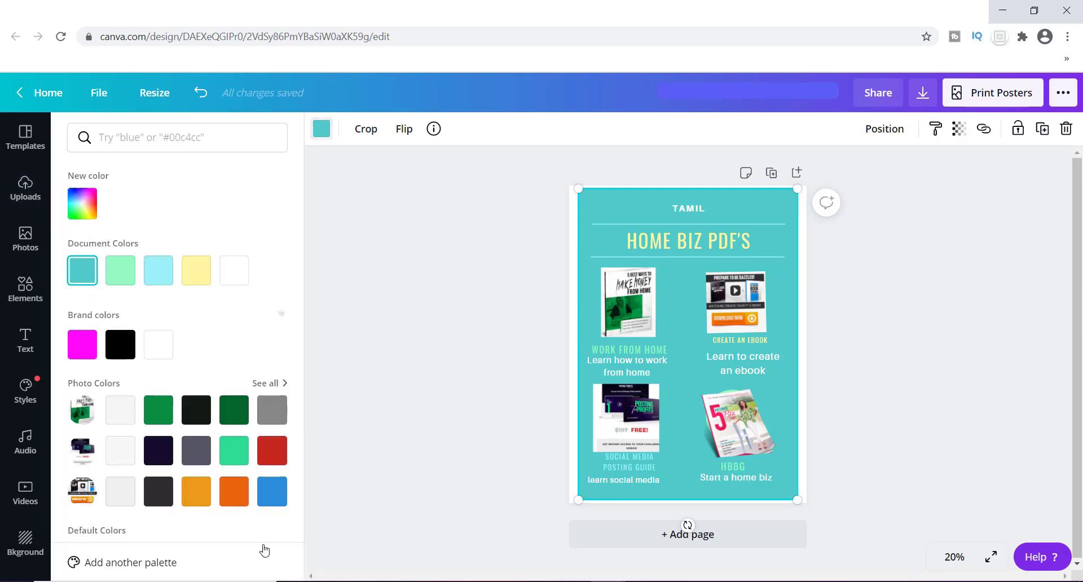
left_click(274, 499)
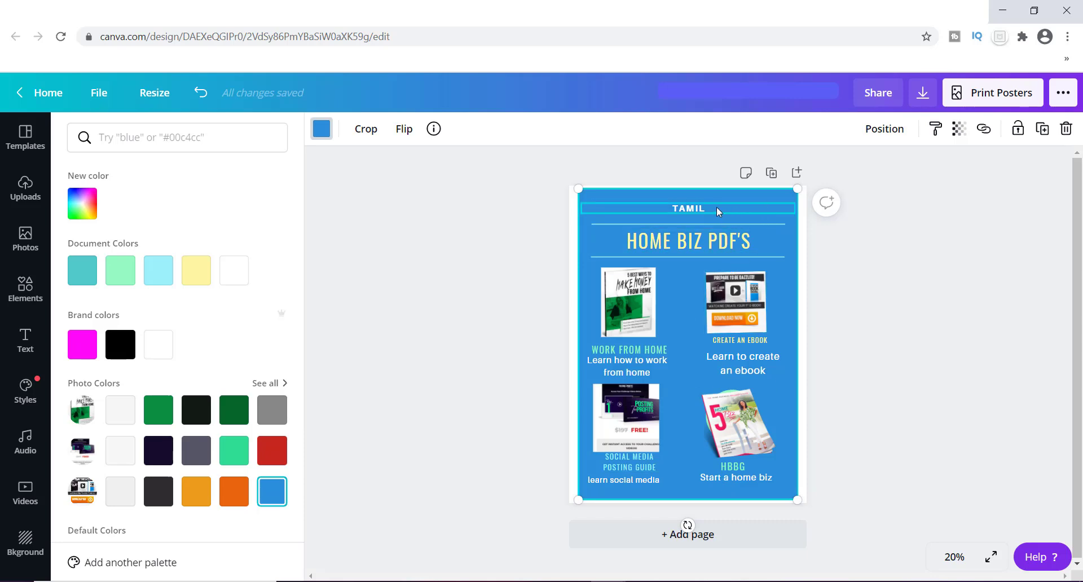
key("Escape")
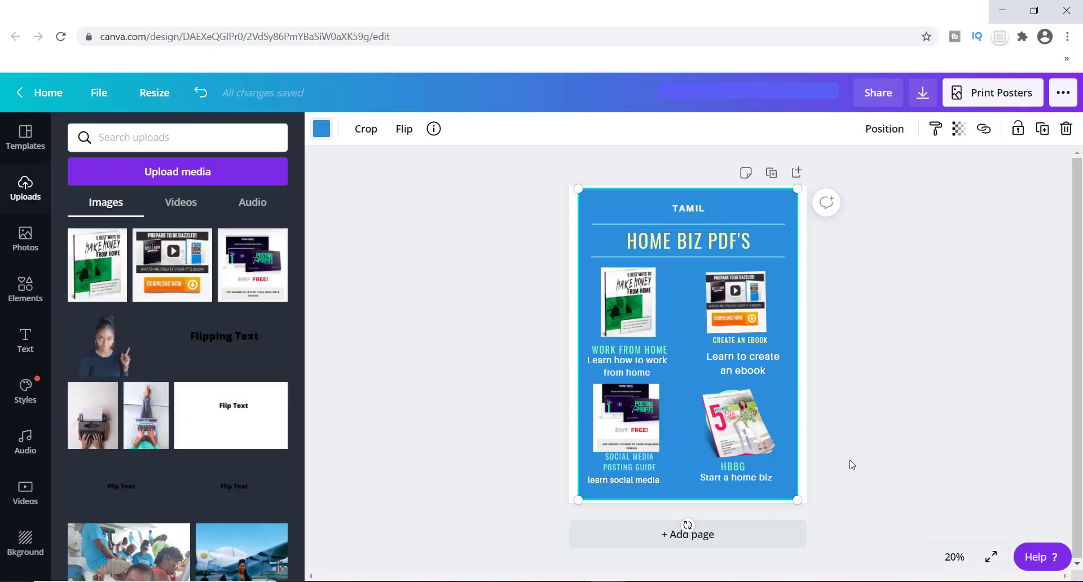
Step: Extend the magazine image upward so it covers more of the green circle behind it
left_click(733, 407)
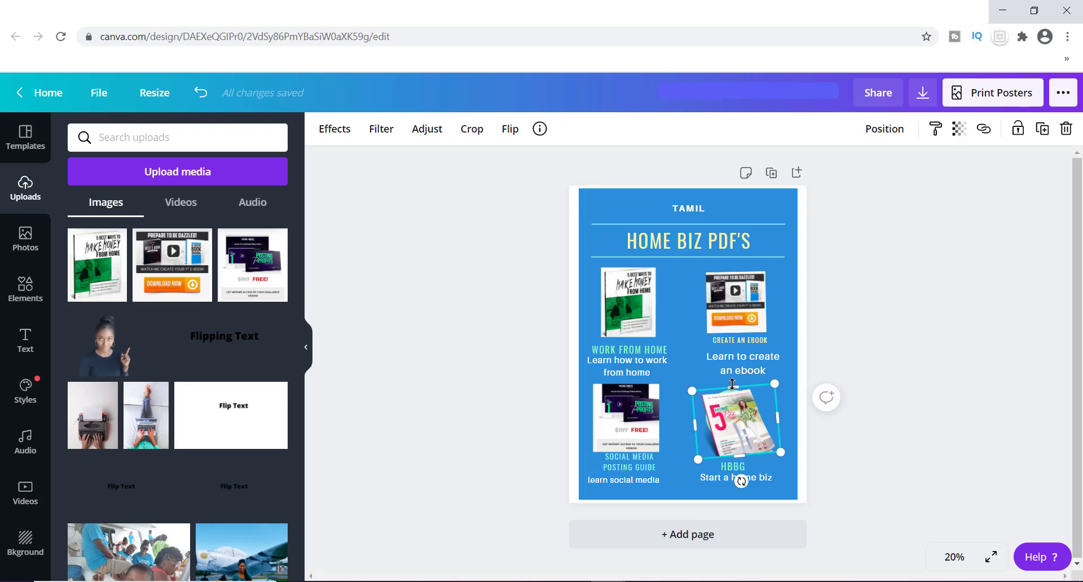
left_click_drag(732, 384, 728, 376)
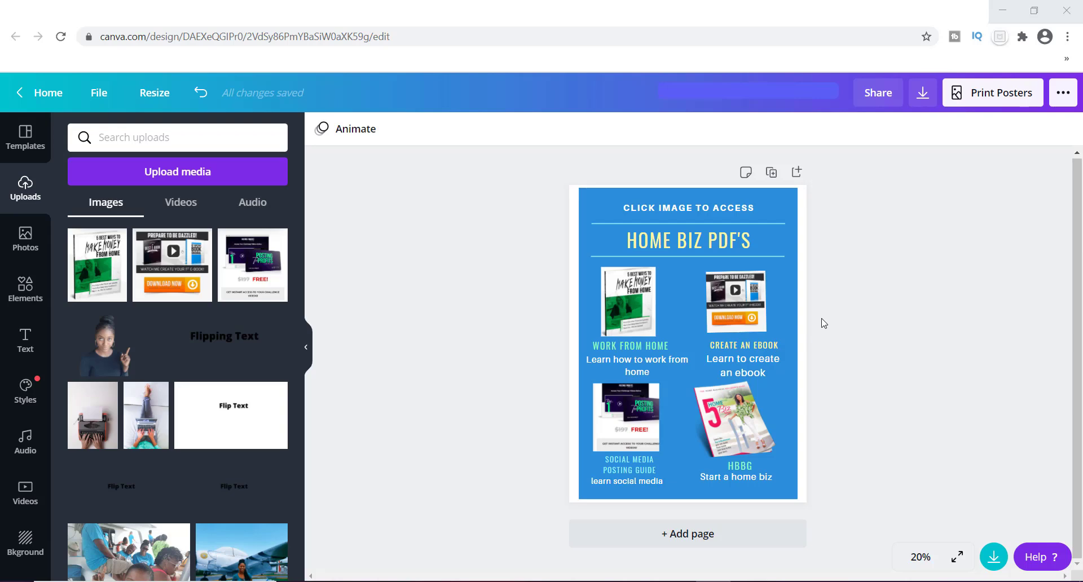
left_click(923, 557)
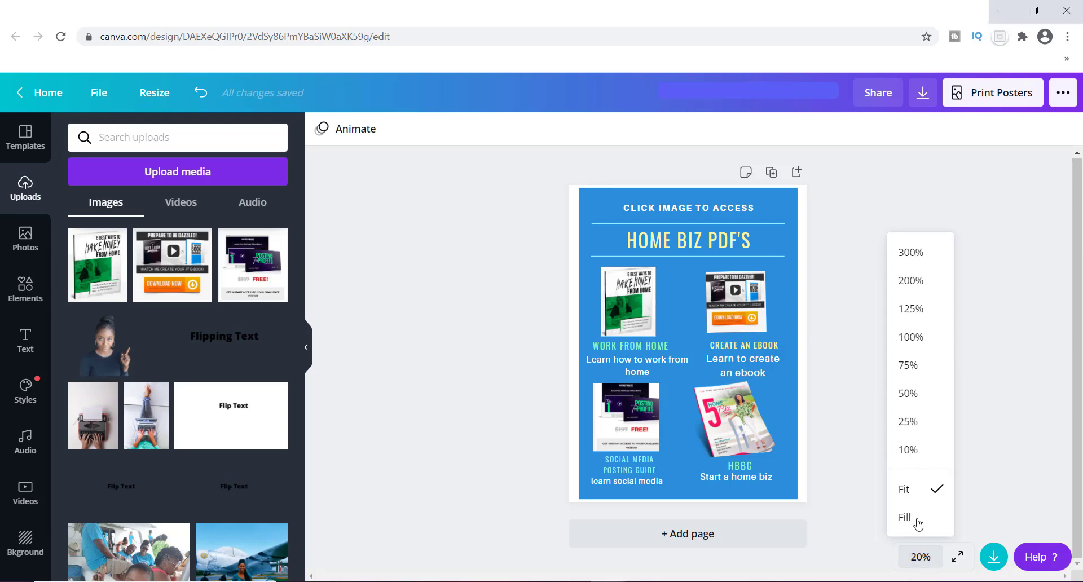
left_click(907, 422)
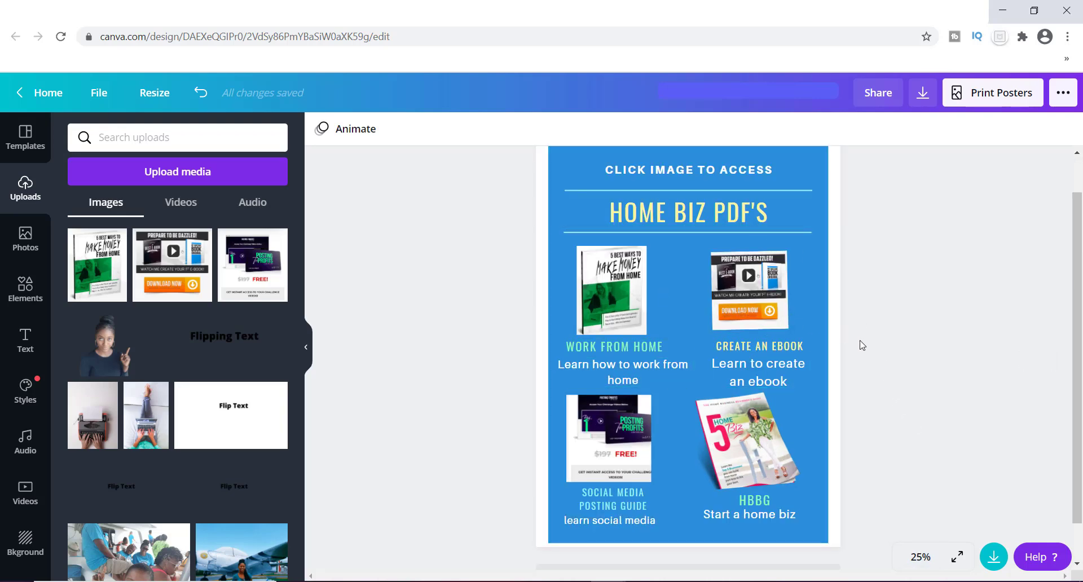
left_click(921, 558)
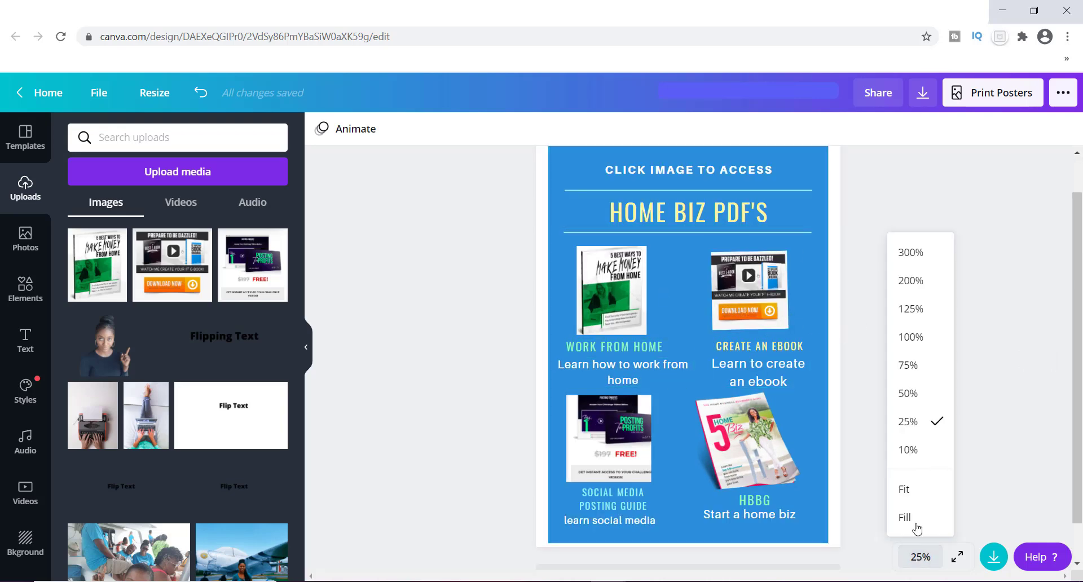
left_click(905, 490)
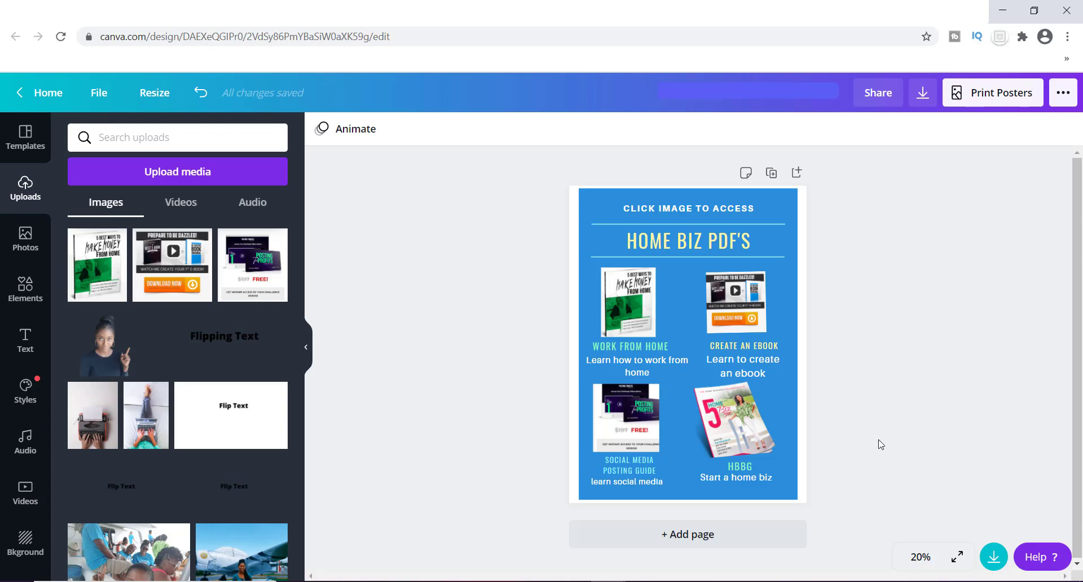
Step: Replace the "TAMIL" line above the poster title with "CLICK IMAGE TO ACCESS"
key("ctrl+z")
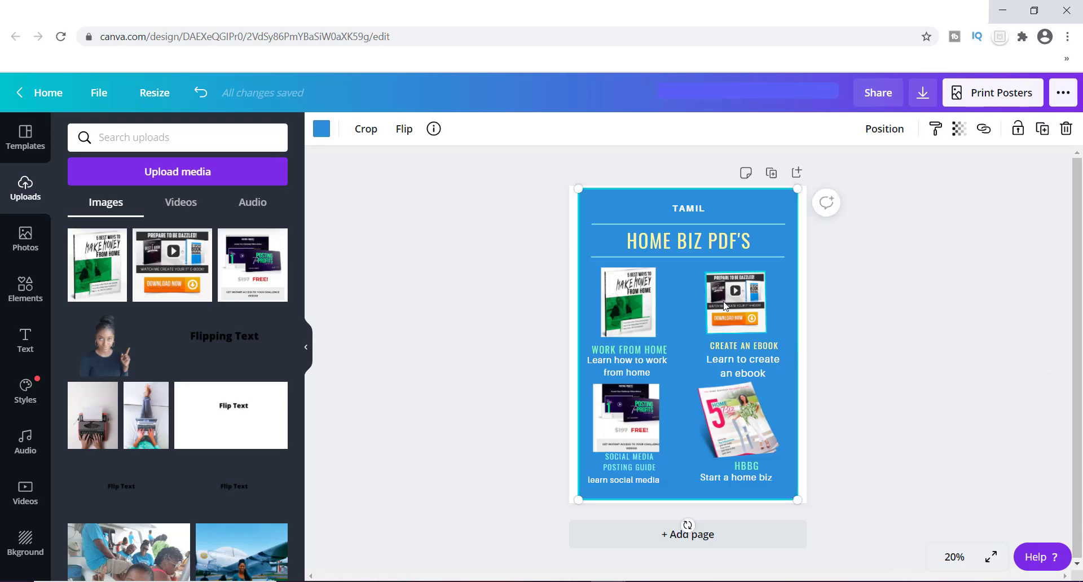
double_click(692, 206)
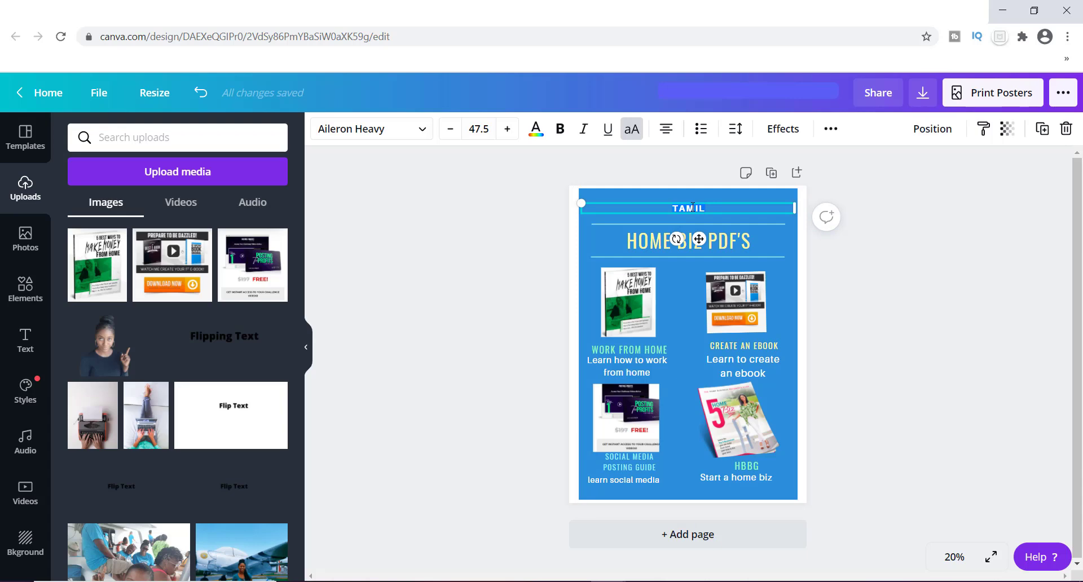
type("CLICK IMAGE TO ACCESS")
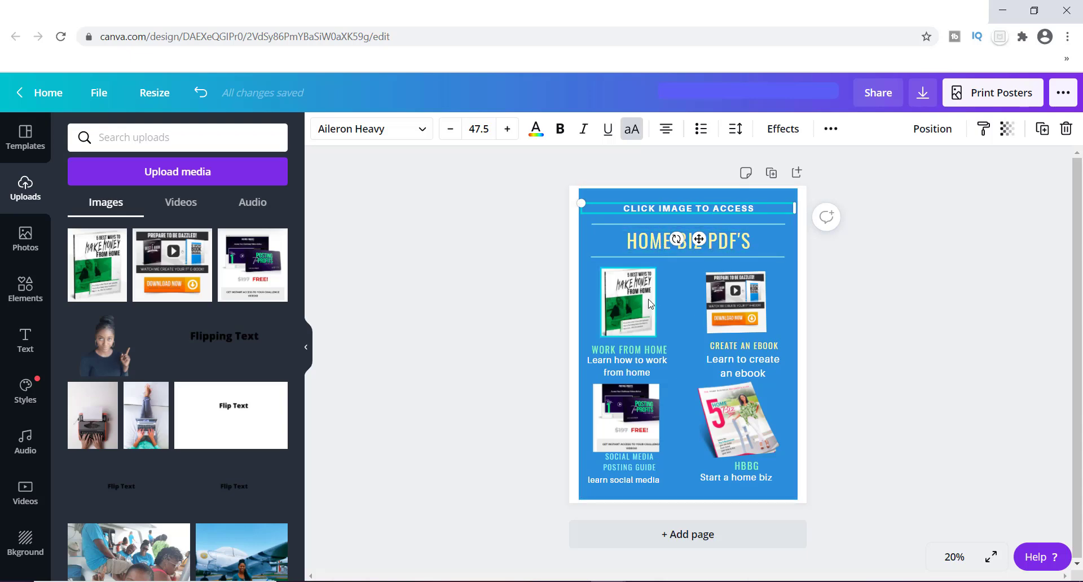
Step: Link the book image above "WORK FROM HOME" to the copied web address
left_click(633, 297)
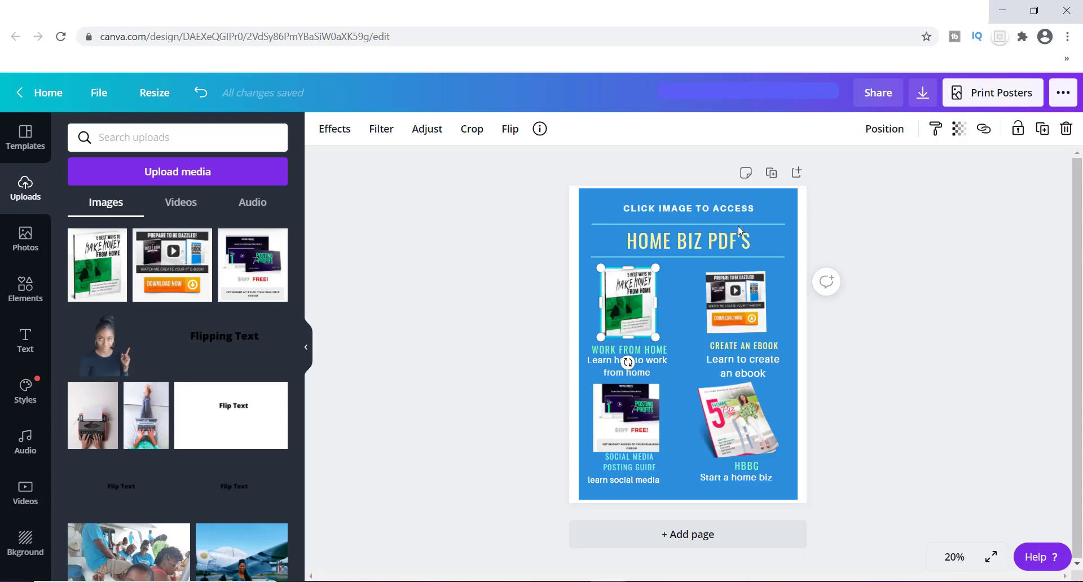
left_click(984, 131)
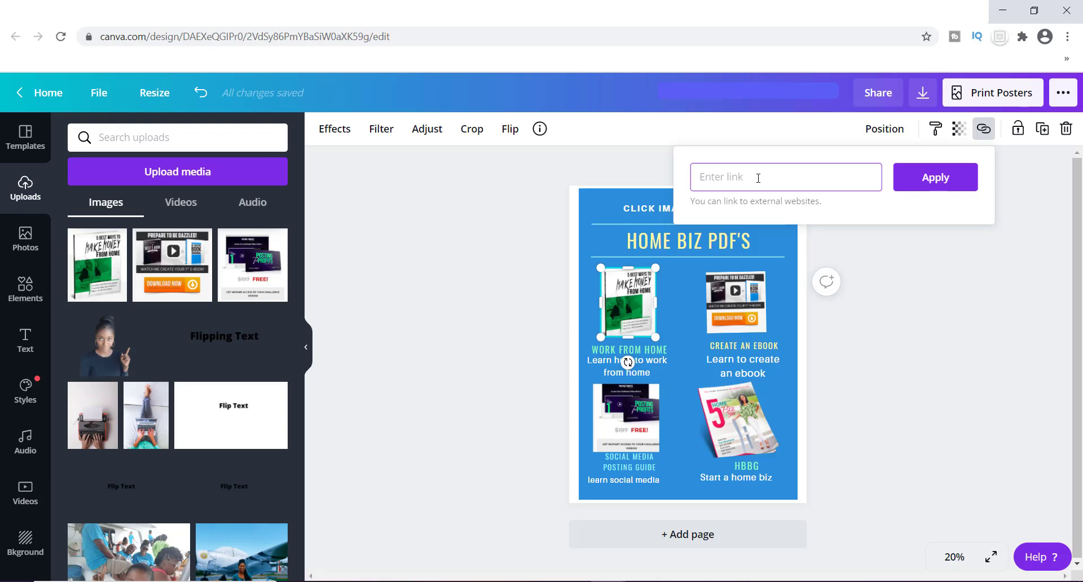
key("ctrl+v")
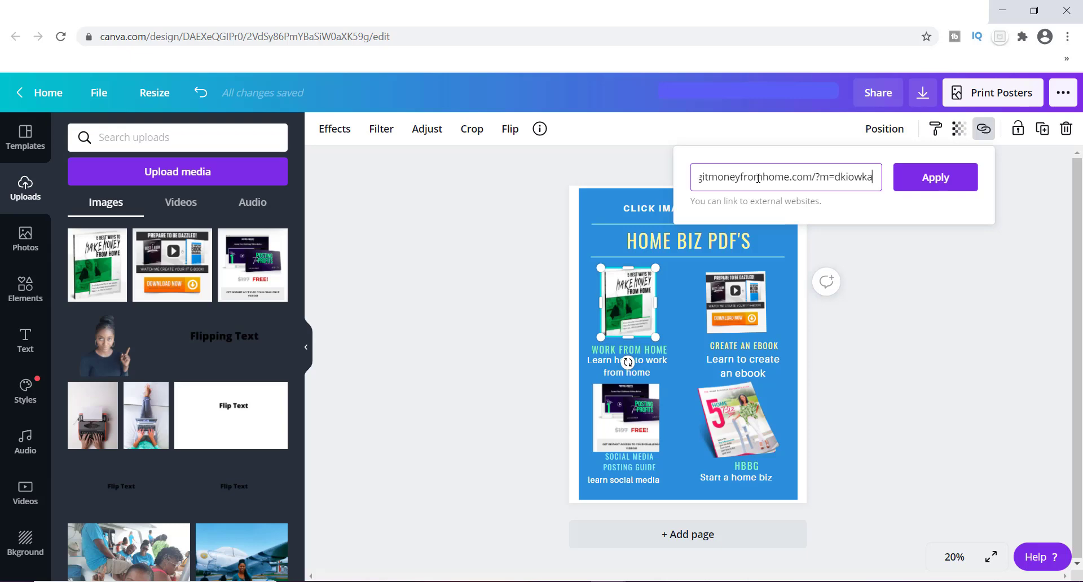
left_click(919, 180)
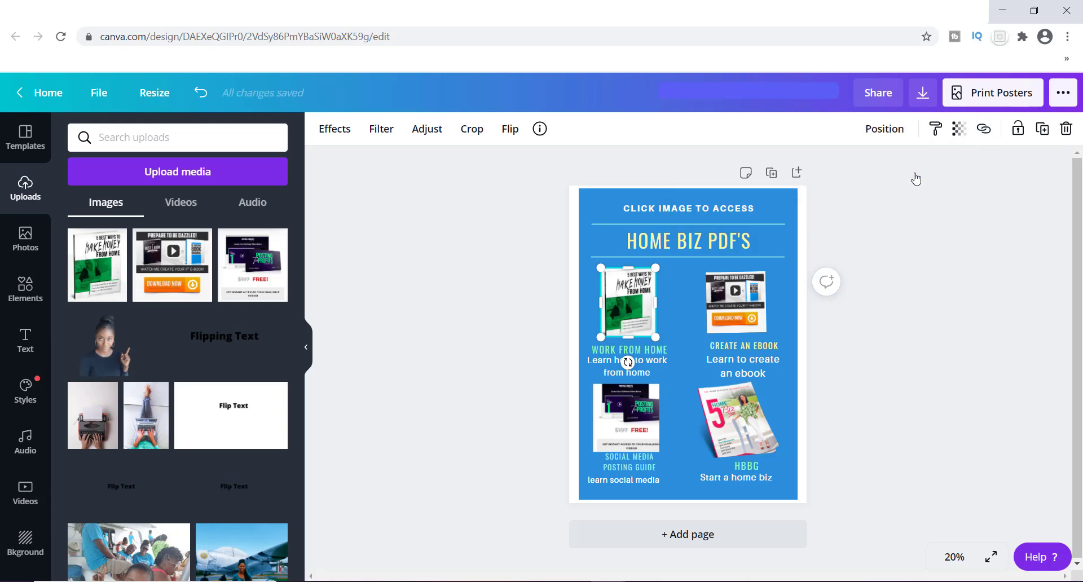
Step: Add a web link to the "Prepare to be dazzled!" image above "CREATE AN EBOOK"
left_click(733, 420)
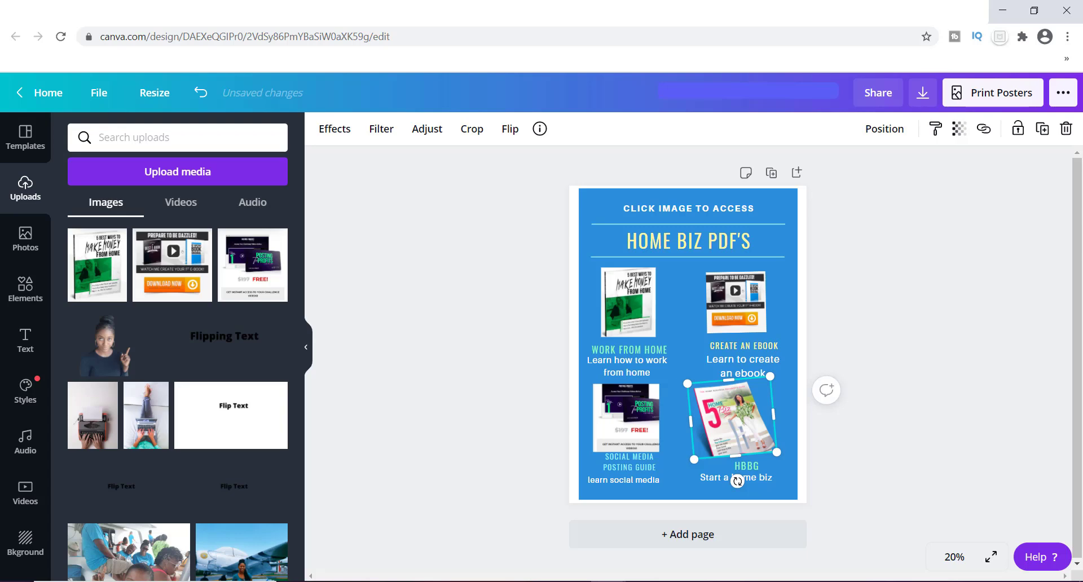
left_click(735, 302)
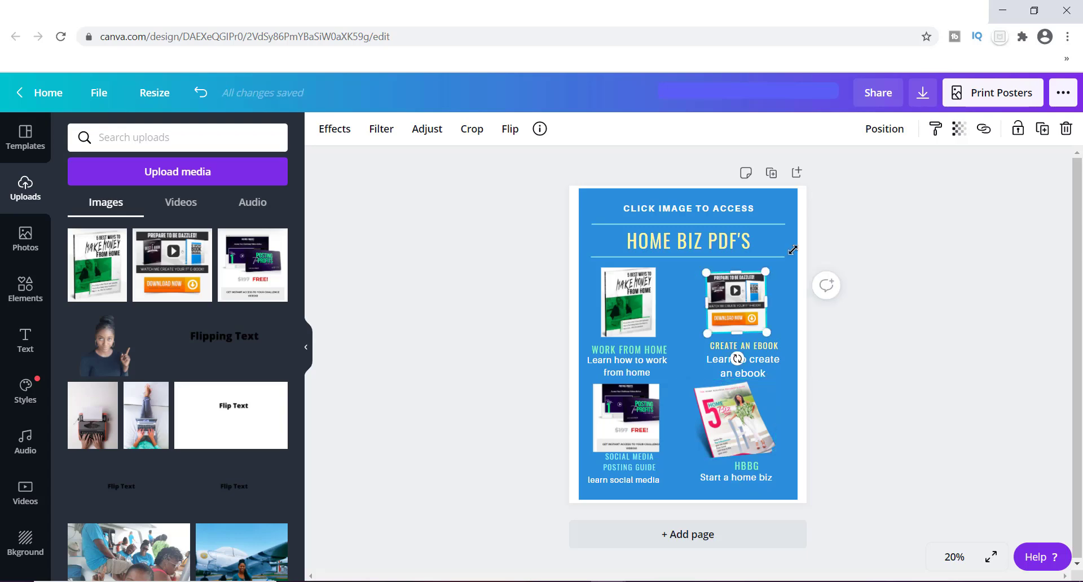
left_click(983, 129)
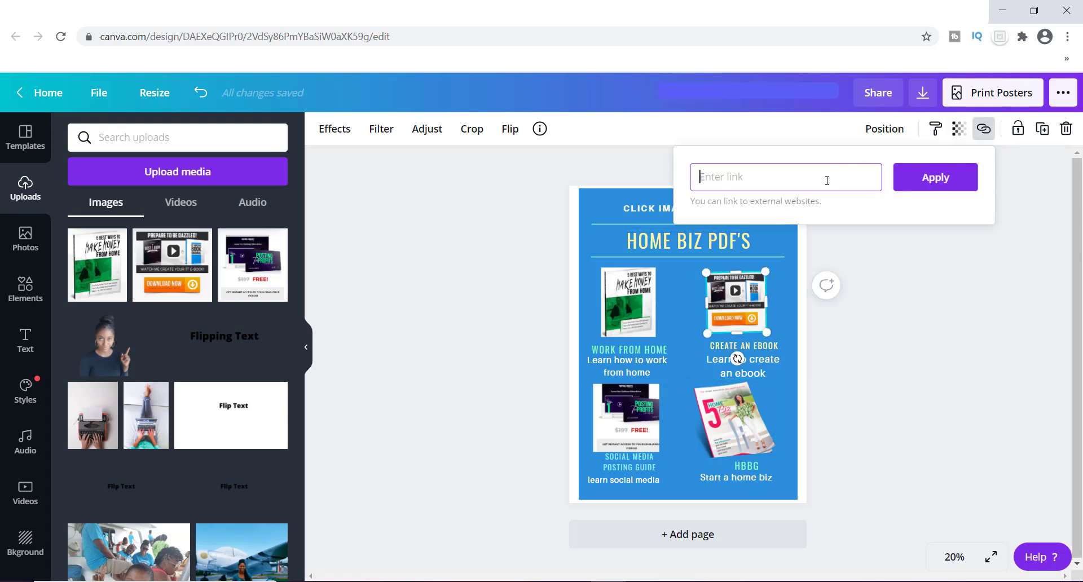
left_click(829, 305)
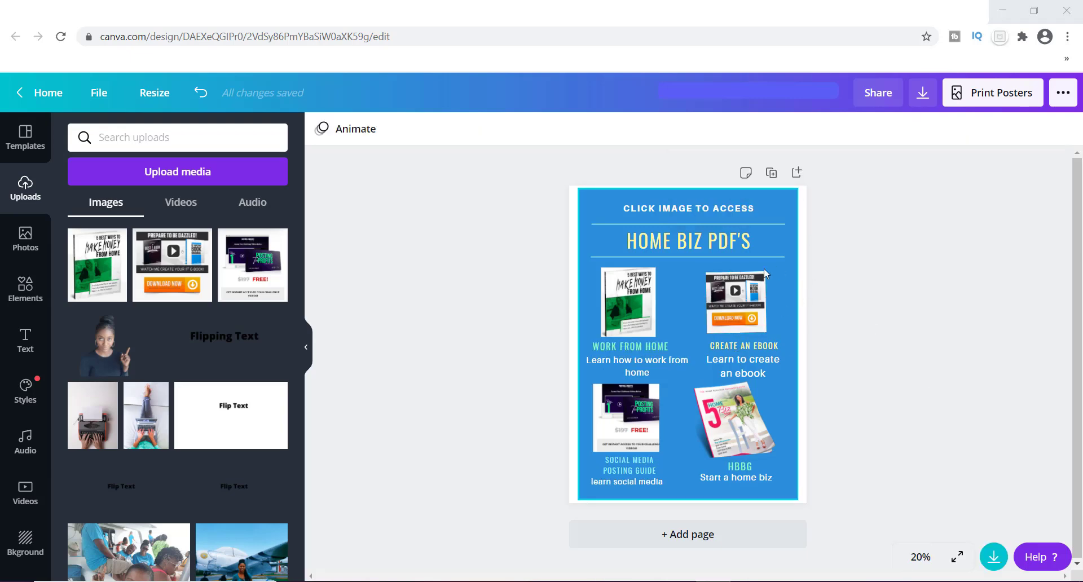
left_click(743, 288)
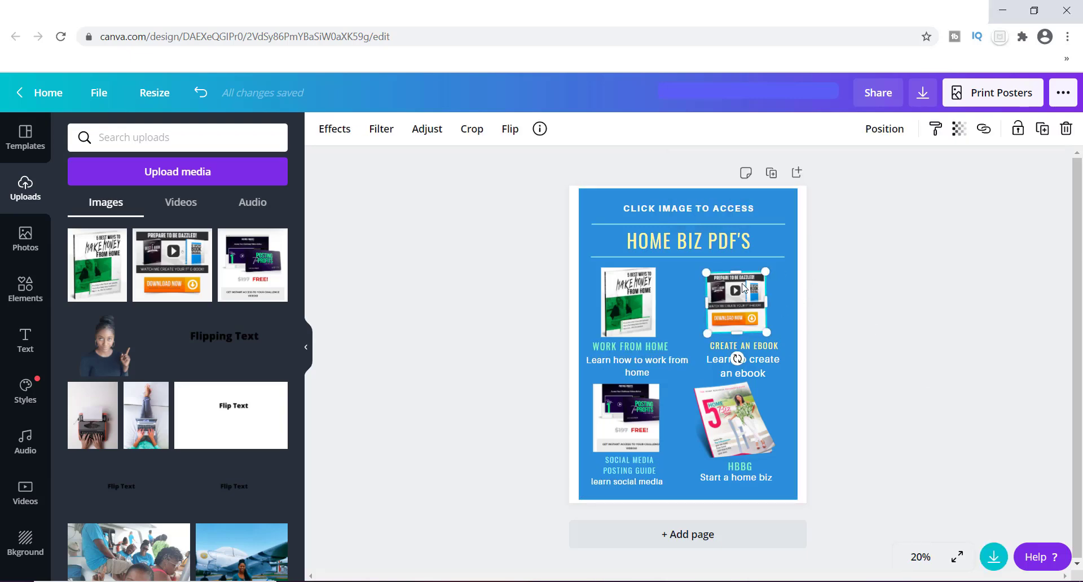
left_click(983, 130)
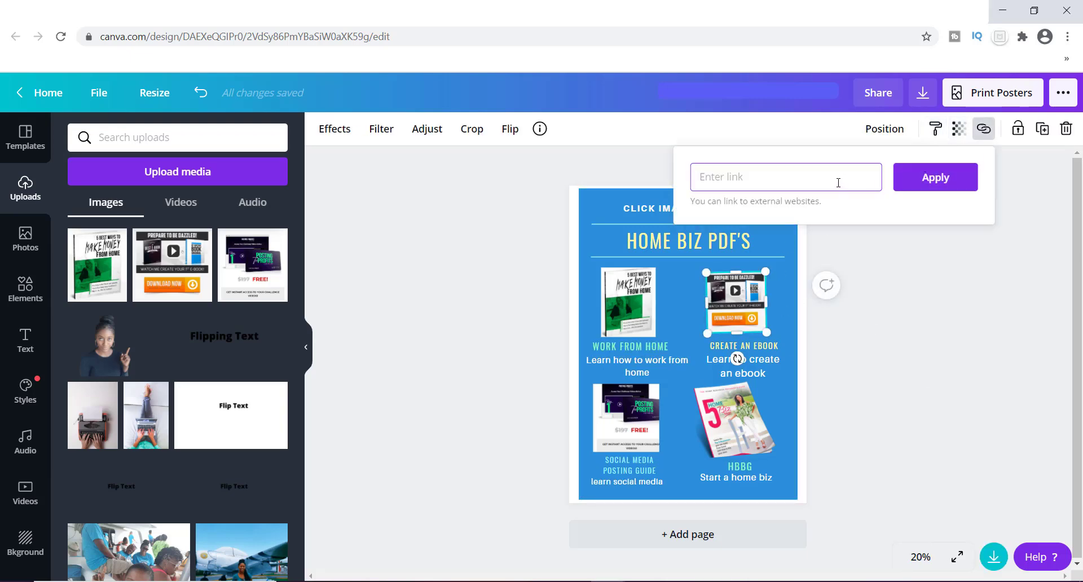
left_click(913, 177)
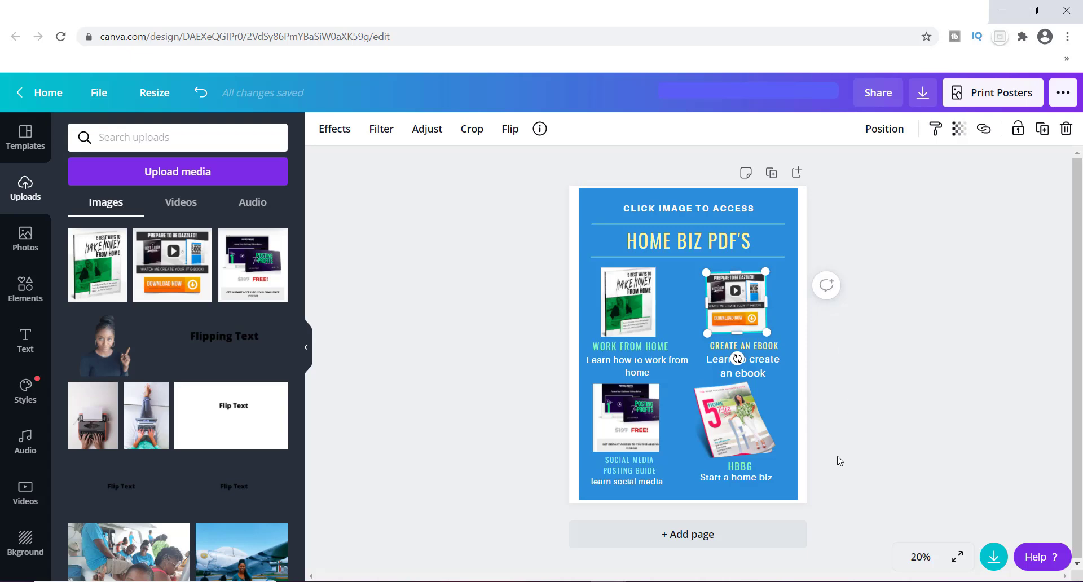
Step: Add a web link to the posting image above the "SOCIAL MEDIA POSTING GUIDE" heading
left_click(624, 404)
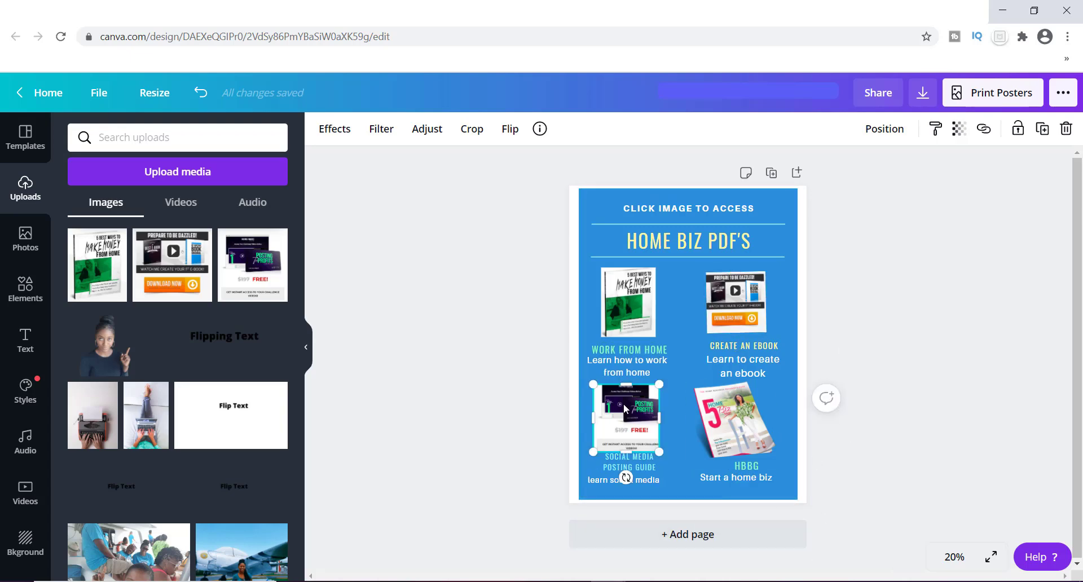
left_click(982, 131)
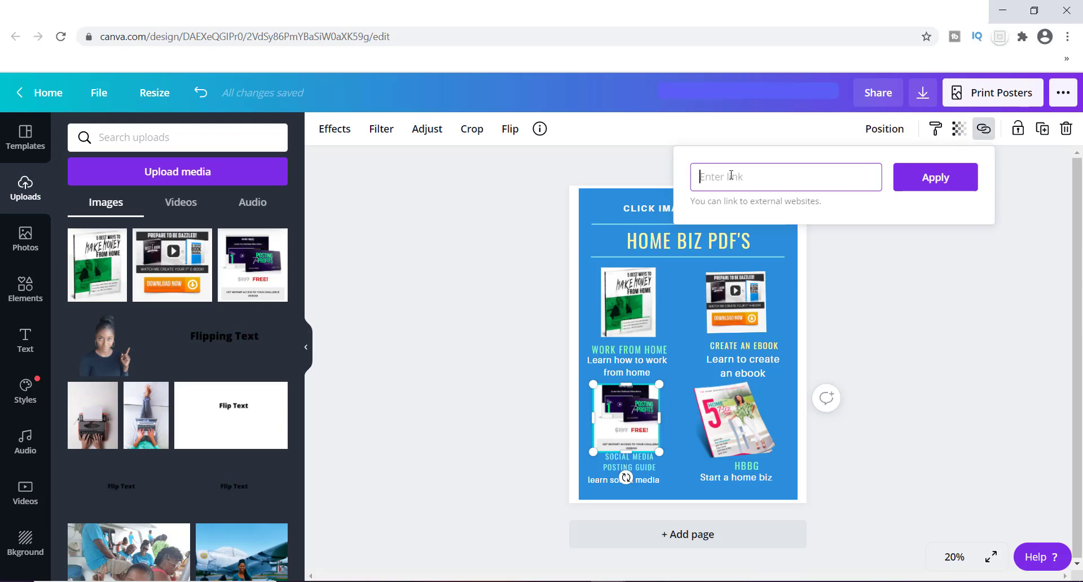
left_click(946, 174)
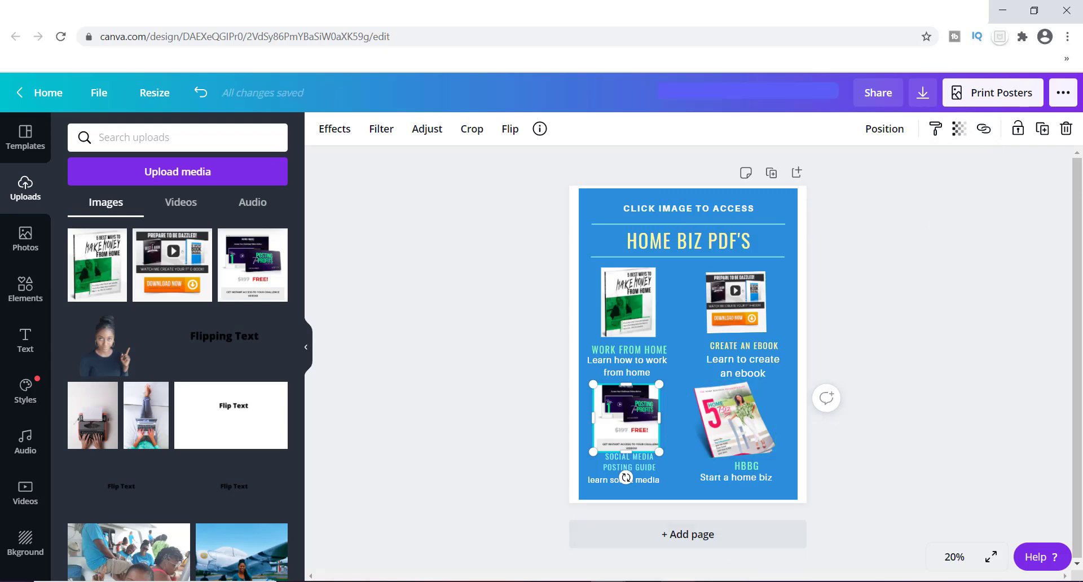
Step: Add a web link to the magazine image above the "HBBG" heading
left_click(733, 417)
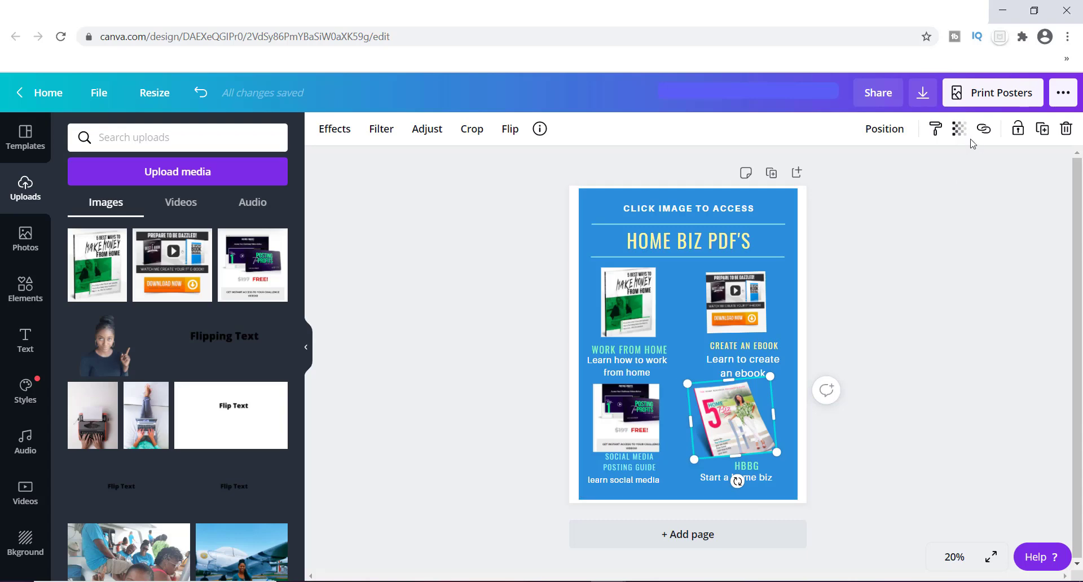
left_click(983, 128)
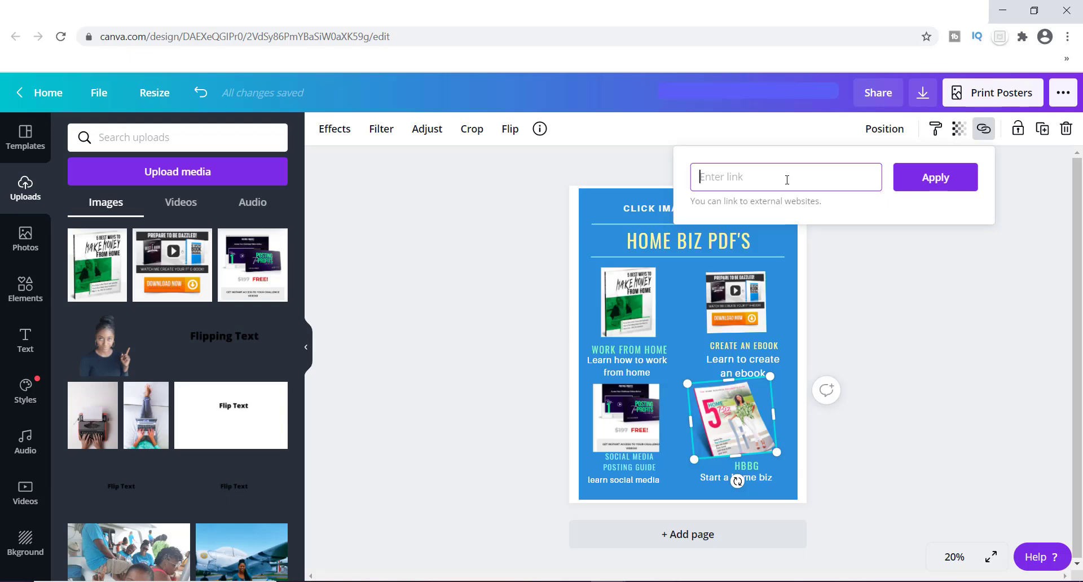
left_click(938, 181)
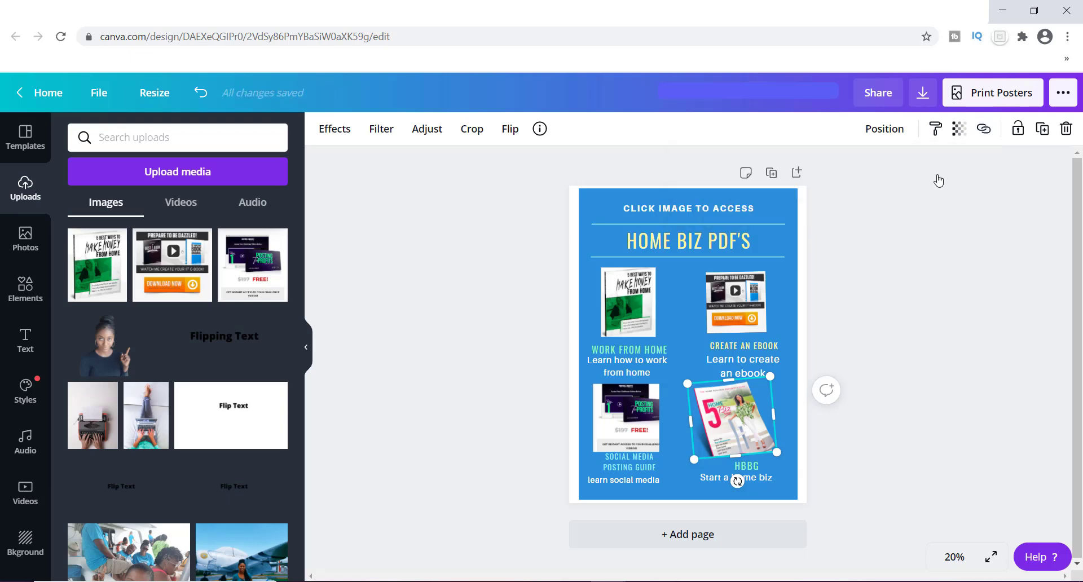
Step: Name the design "clickable pdf" and save it
key("ctrl+z")
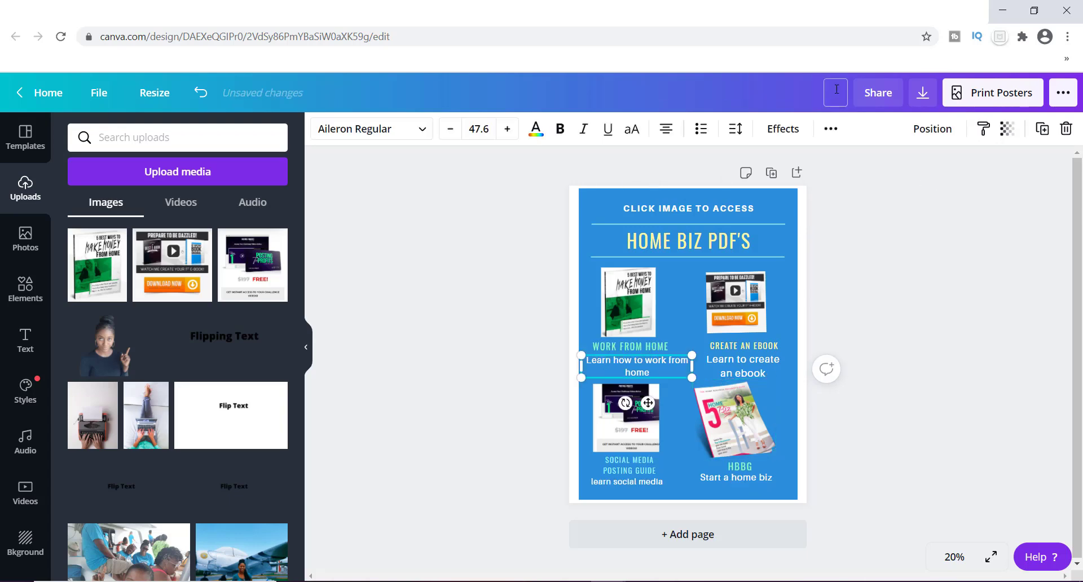
left_click(835, 89)
type("clickab")
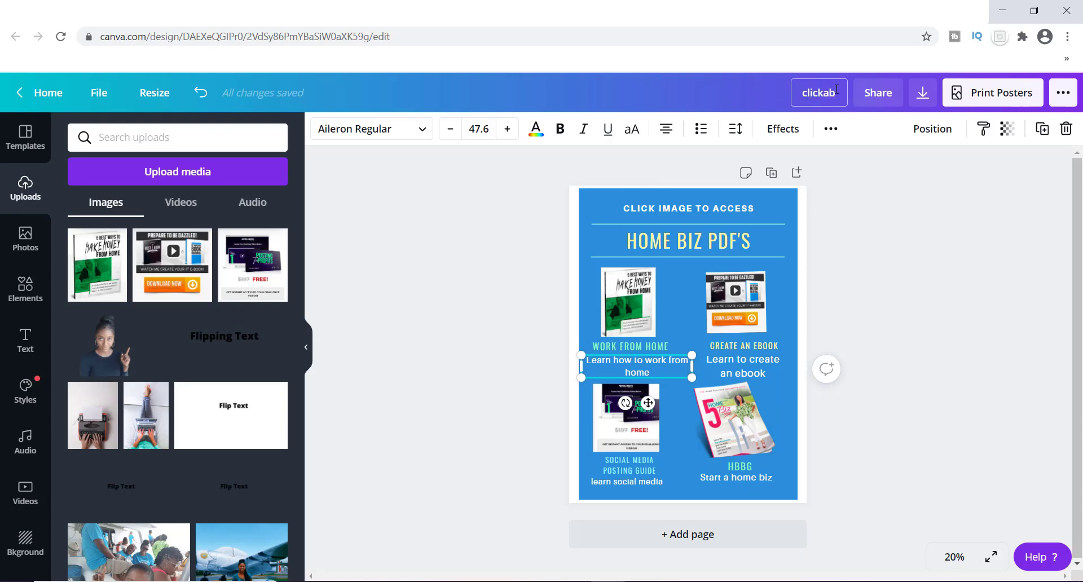
type("le pdf")
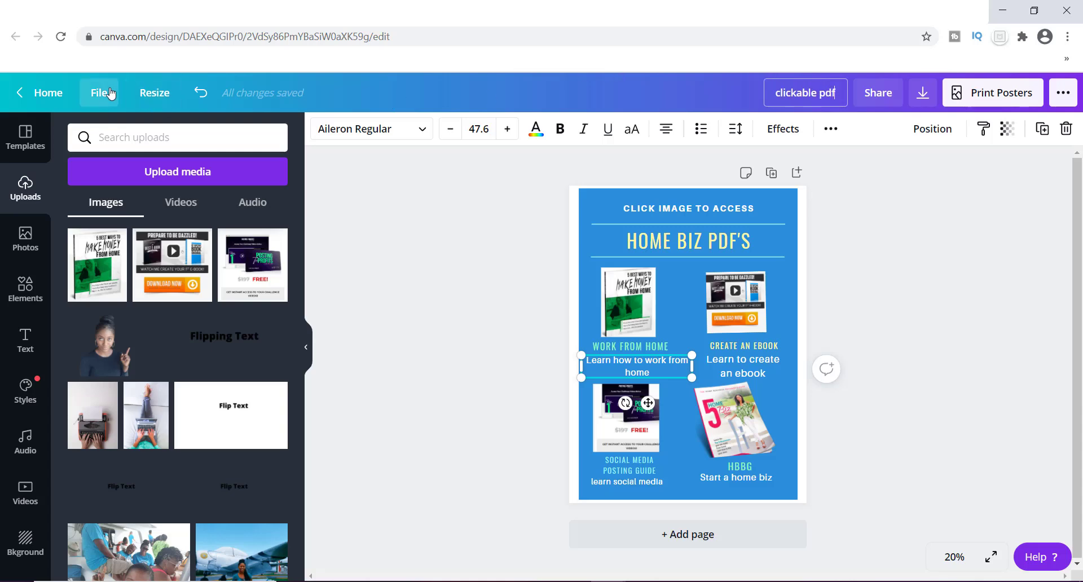
left_click(110, 94)
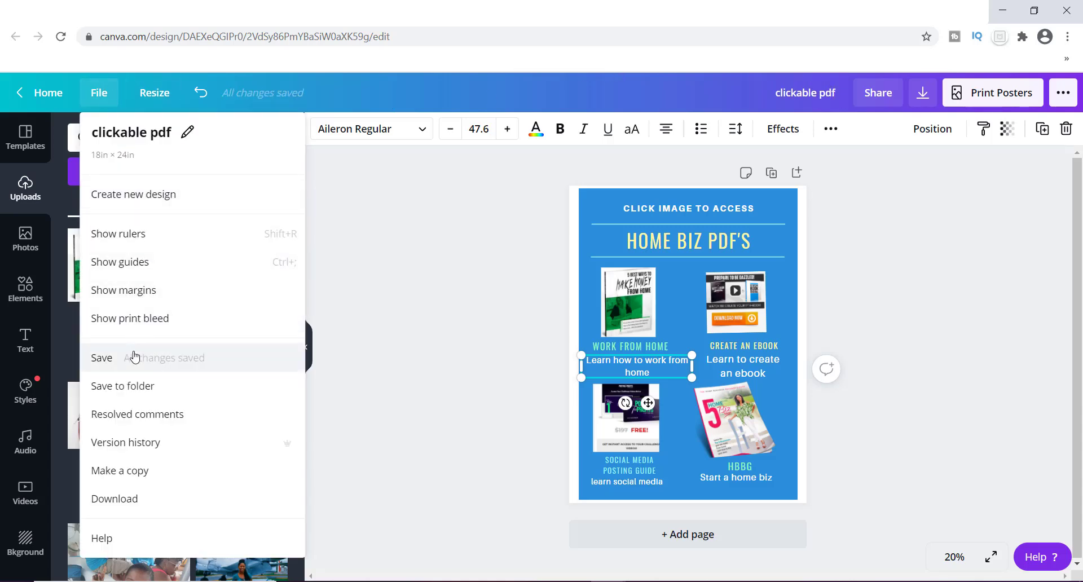
left_click(135, 356)
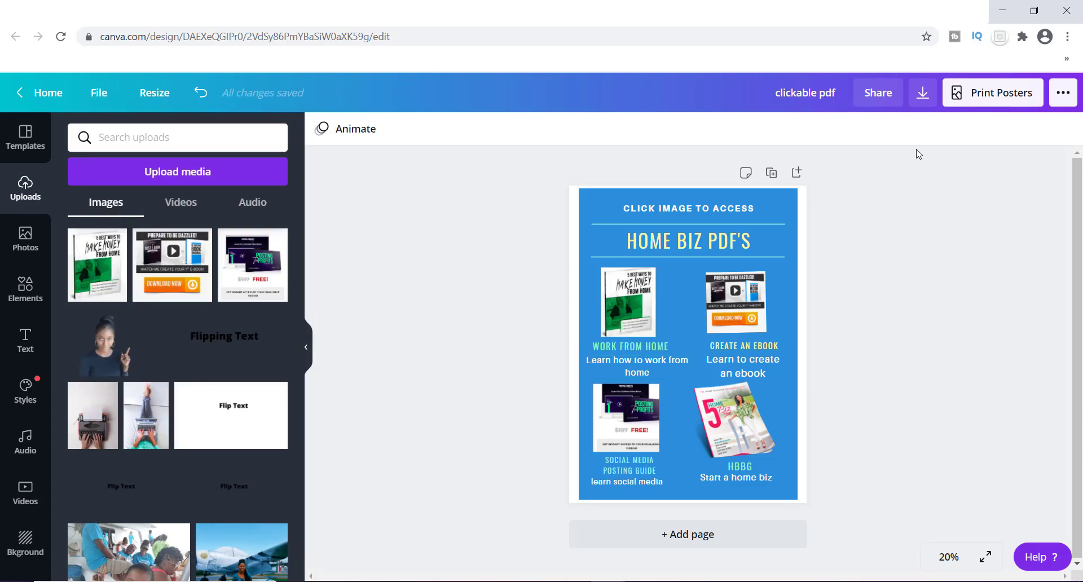
Step: Download the design with the PDF Print file type and dismiss the print offer
left_click(922, 95)
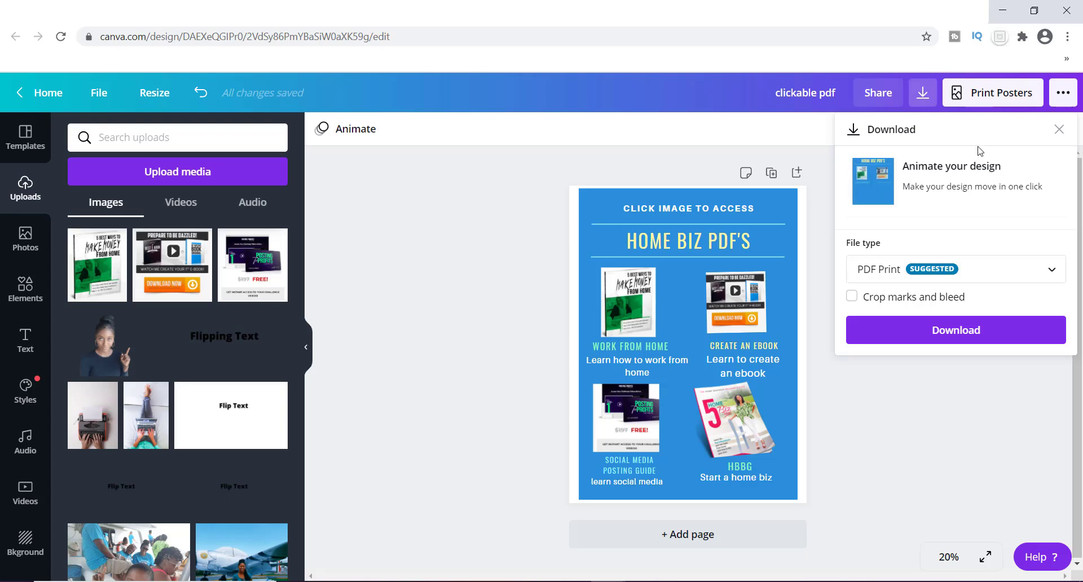
left_click(1051, 270)
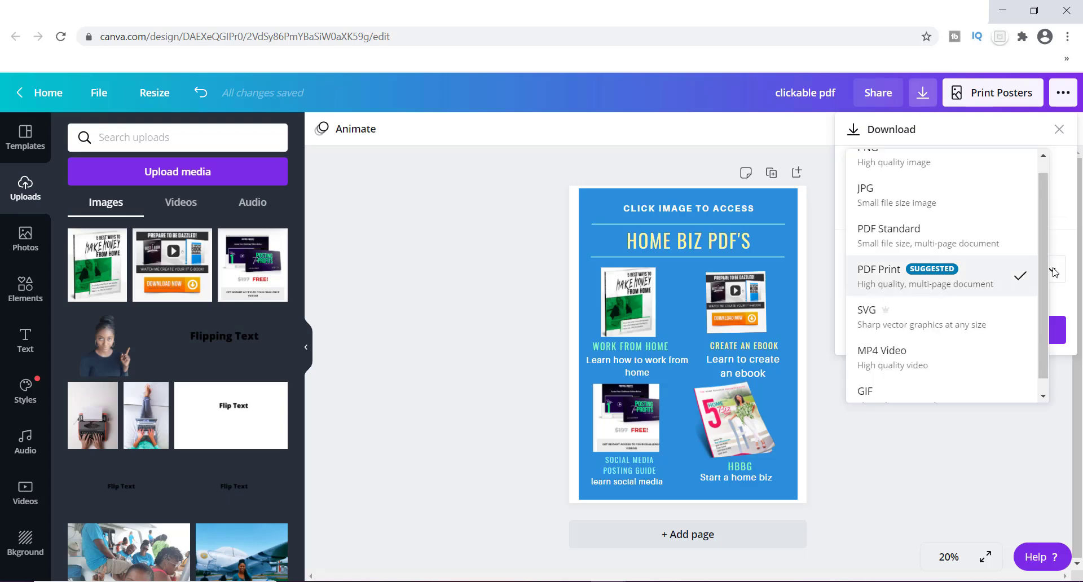
scroll(1040, 244, "up", 1)
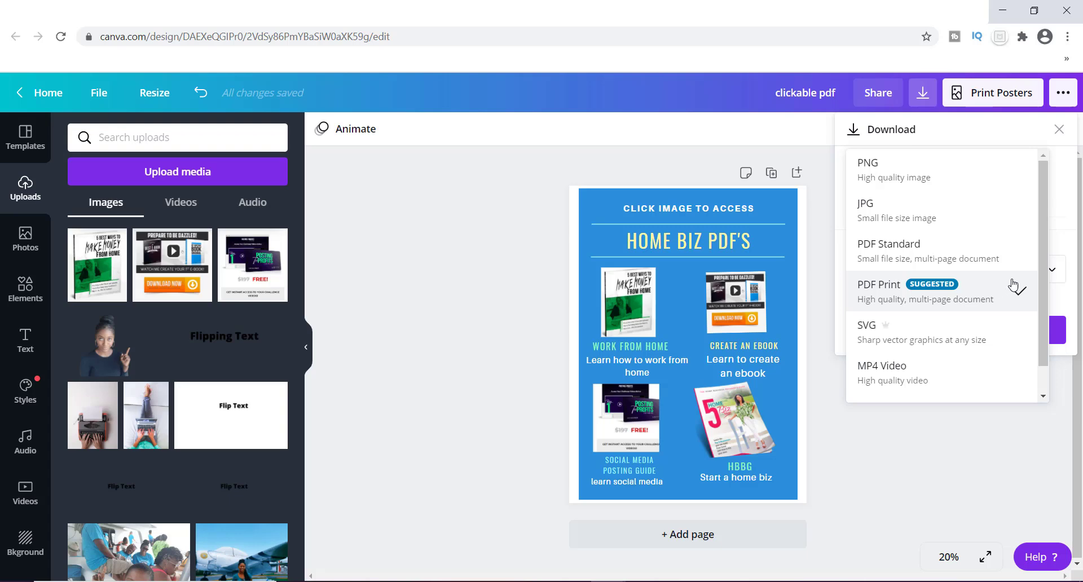
scroll(1040, 231, "down", 1)
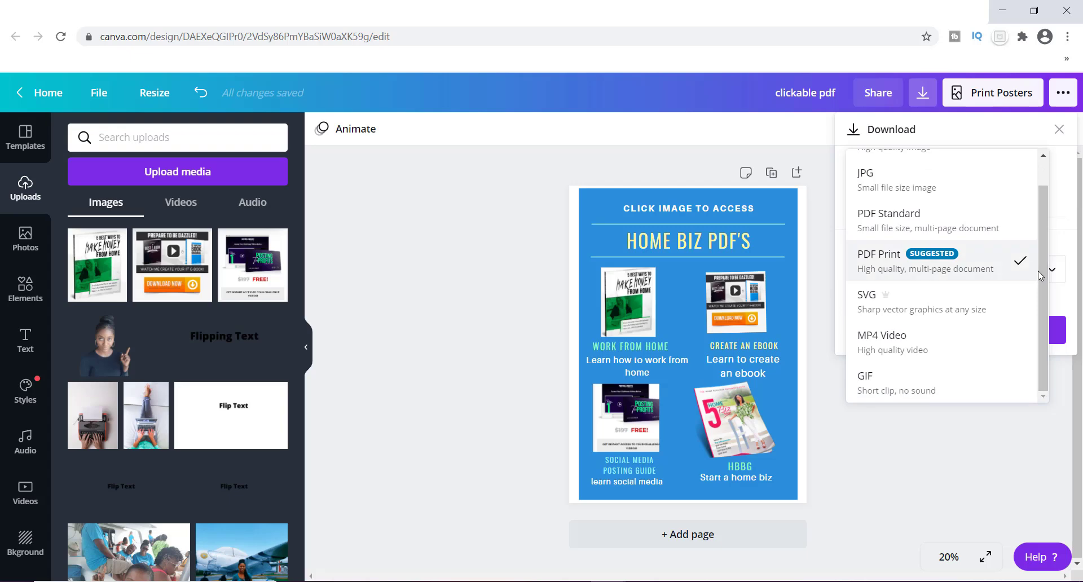
scroll(1042, 258, "up", 1)
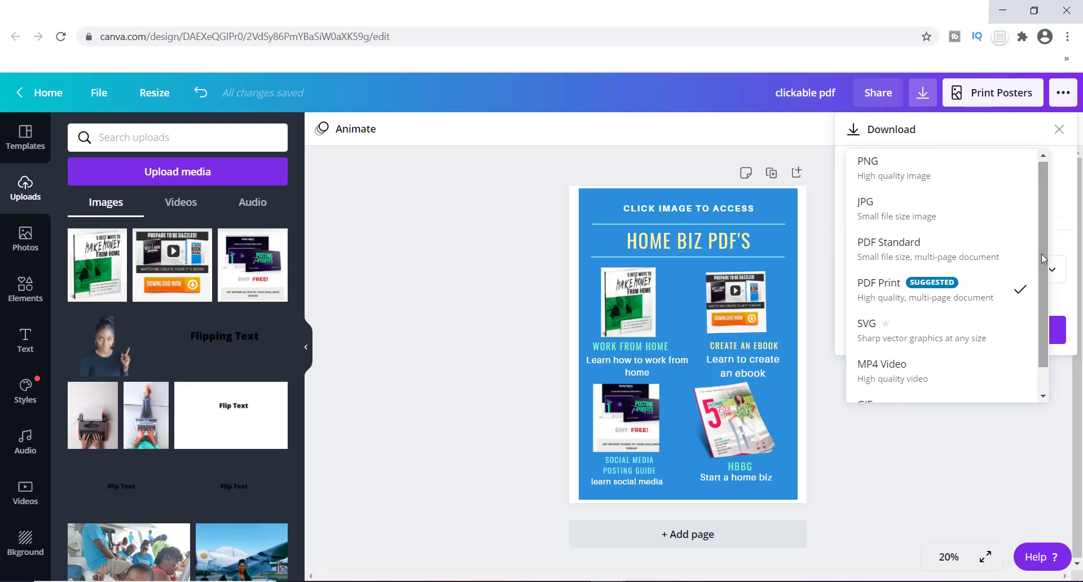
scroll(1040, 253, "up", 1)
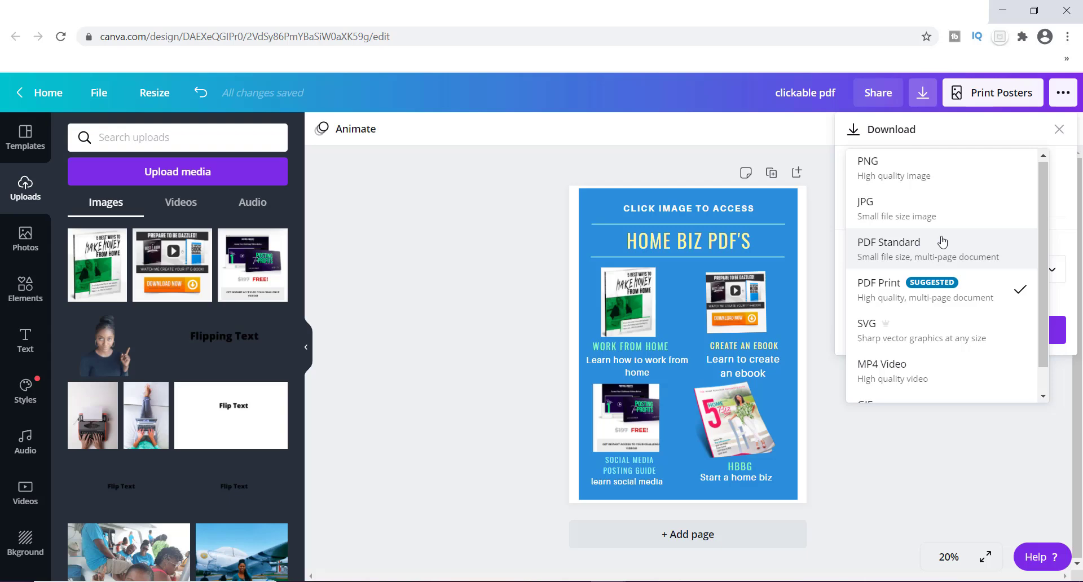
left_click(887, 300)
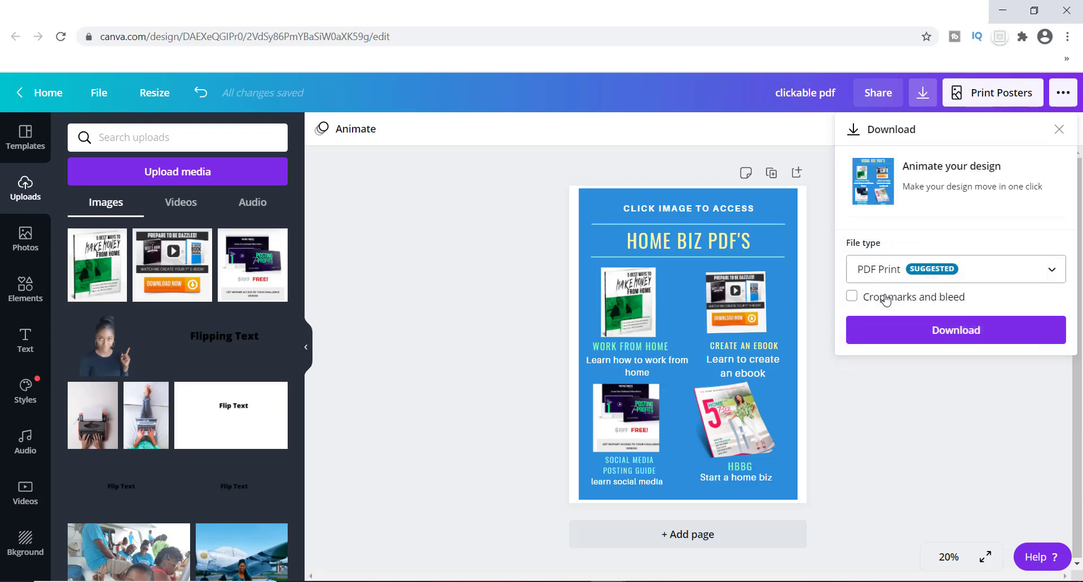
left_click(961, 341)
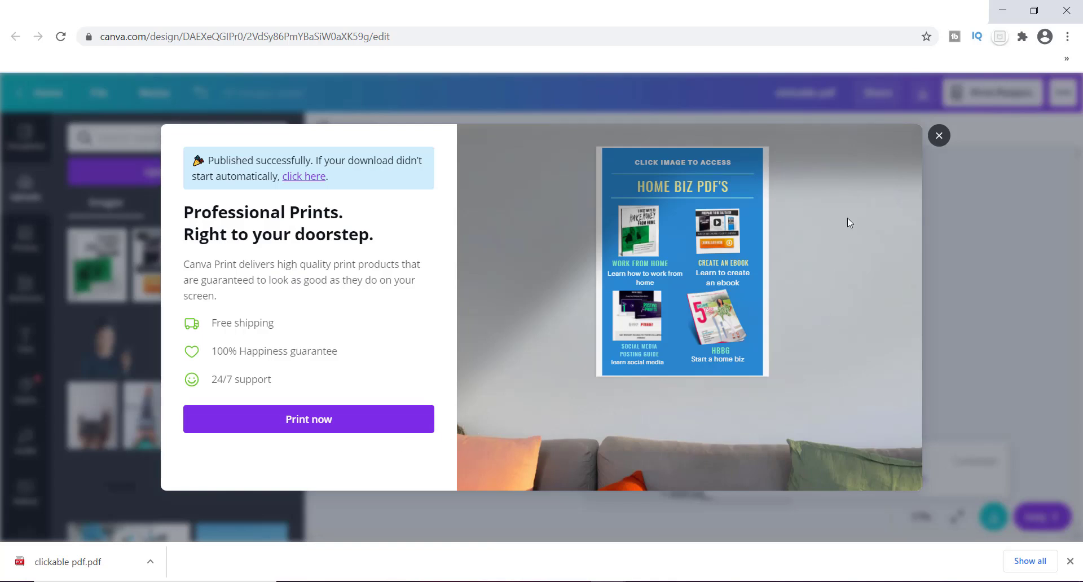
left_click(938, 136)
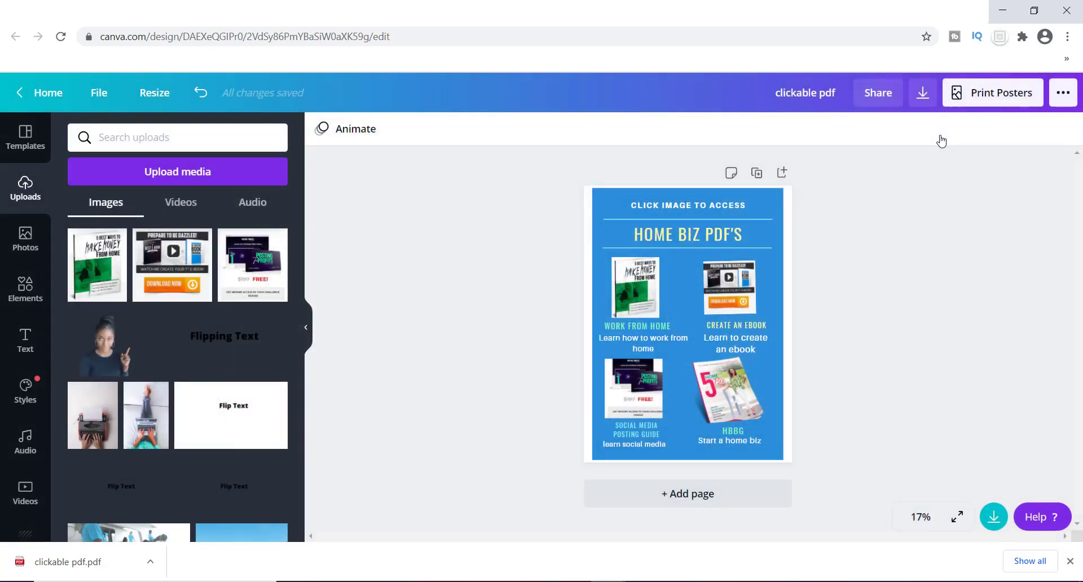
Step: Open the downloaded "clickable pdf.pdf" and look over its page
left_click(86, 567)
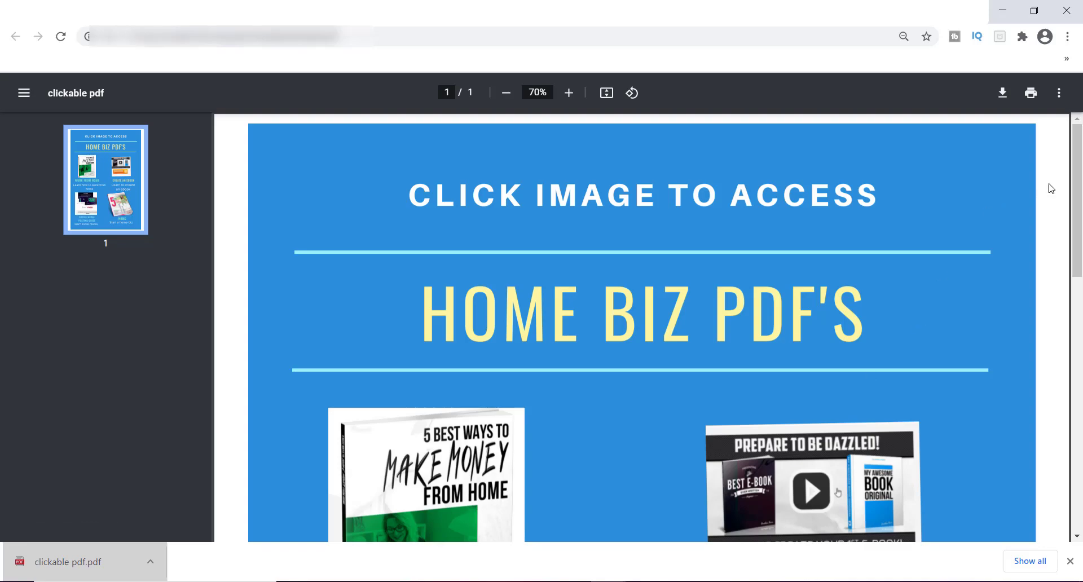
scroll(1076, 214, "down", 3)
scroll(837, 322, "down", 9)
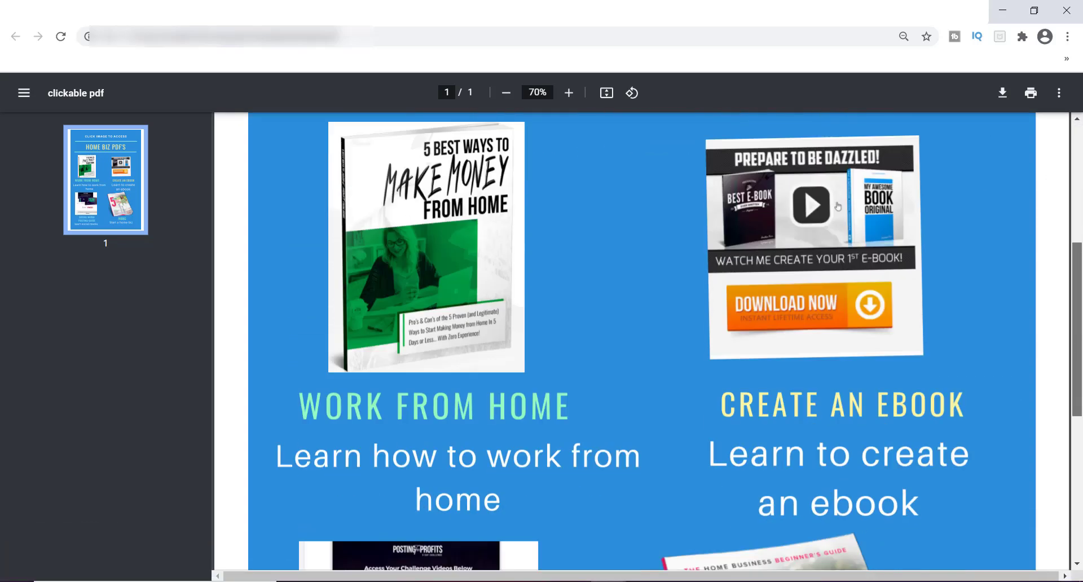
scroll(1081, 284, "up", 5)
scroll(1081, 284, "up", 6)
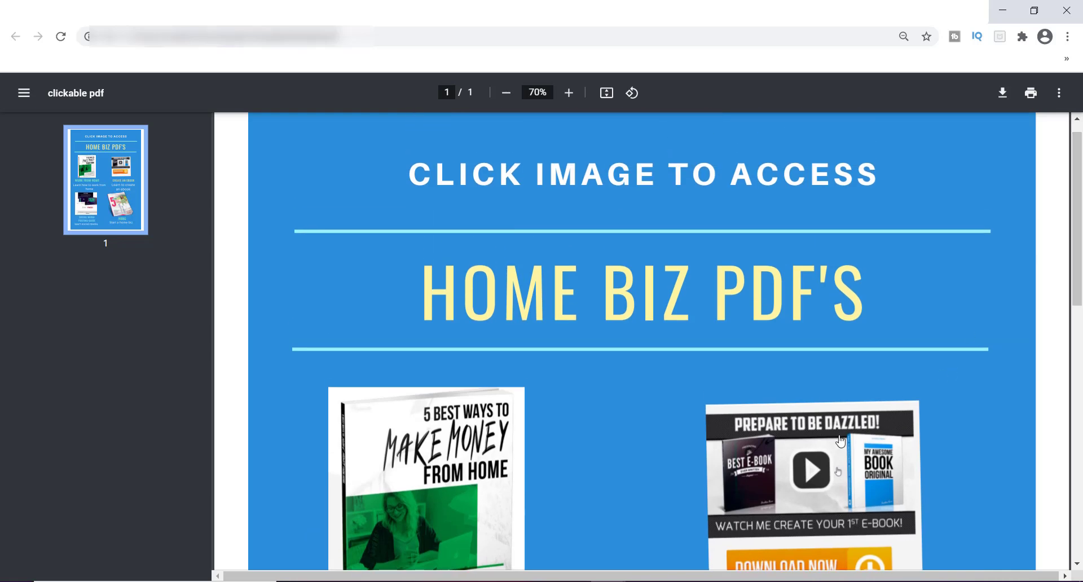
scroll(1009, 289, "up", 1)
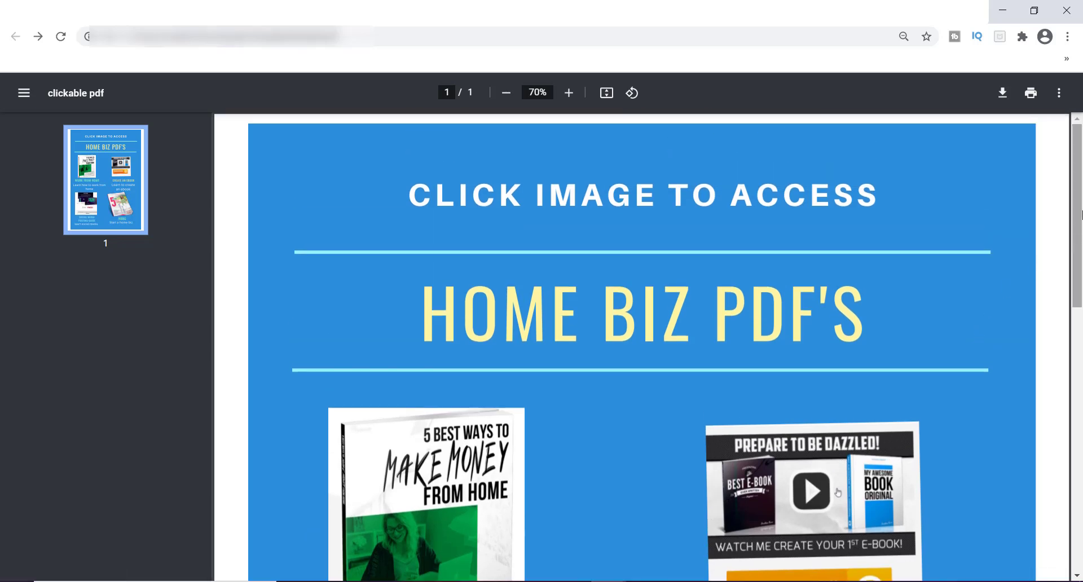
Step: Test the link on the "5 Best Ways to Make Money From Home" image in the PDF
scroll(1079, 215, "down", 3)
left_click_drag(1081, 246, 1078, 316)
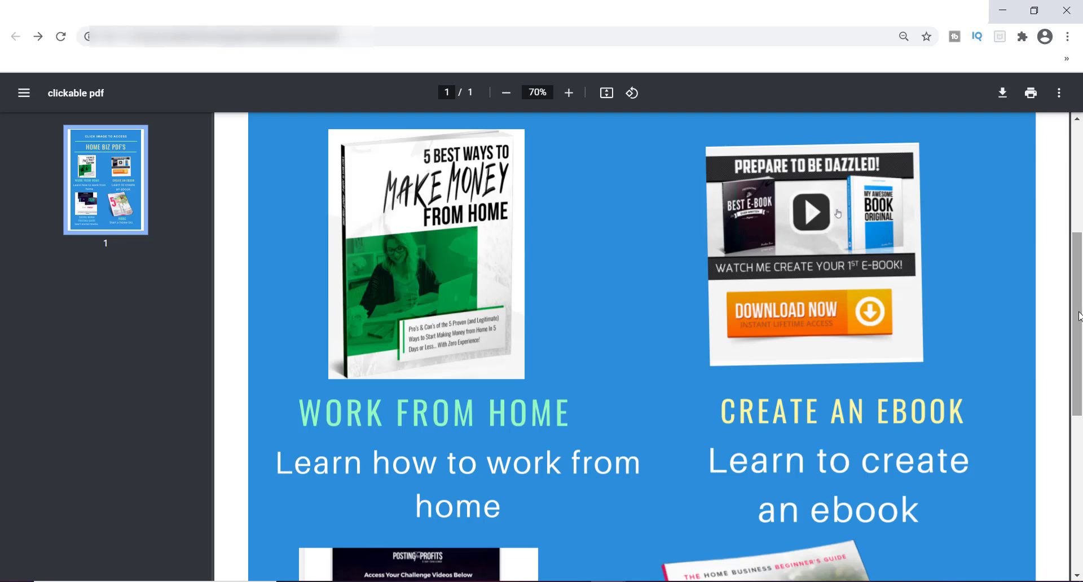
left_click(426, 252)
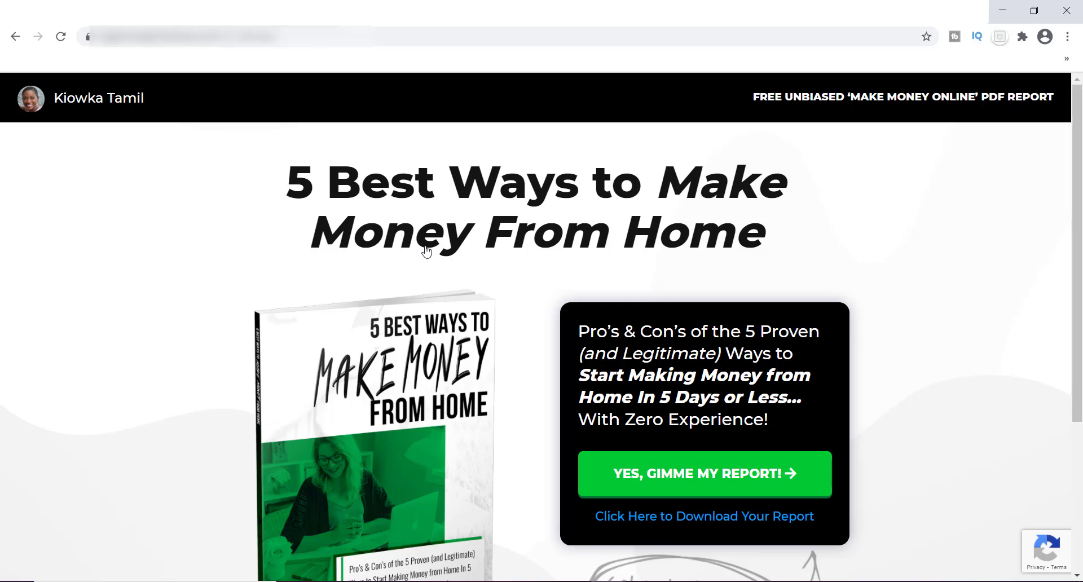
Step: Test the link on the "Prepare to be dazzled!" image in the PDF and return to the document
mouse_move(1079, 196)
left_mouse_down()
mouse_move(1078, 327)
mouse_move(1081, 188)
left_mouse_up()
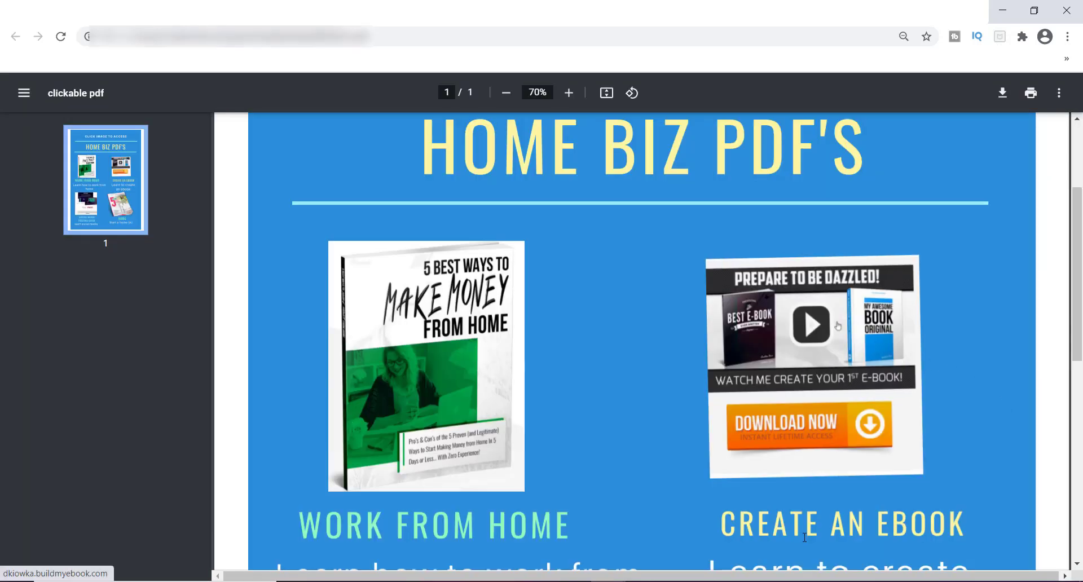
left_click(808, 357)
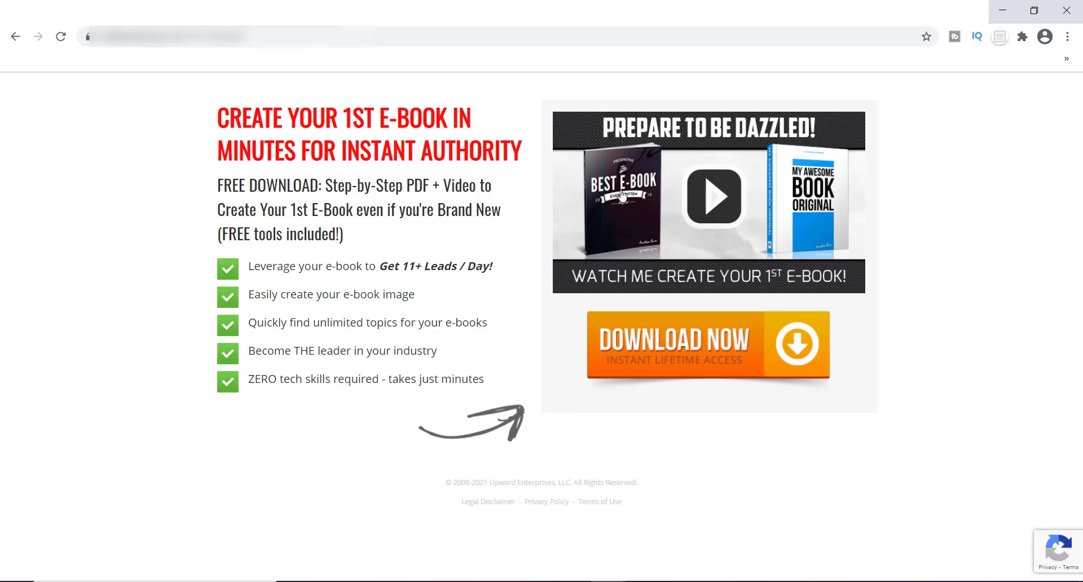
left_click(16, 38)
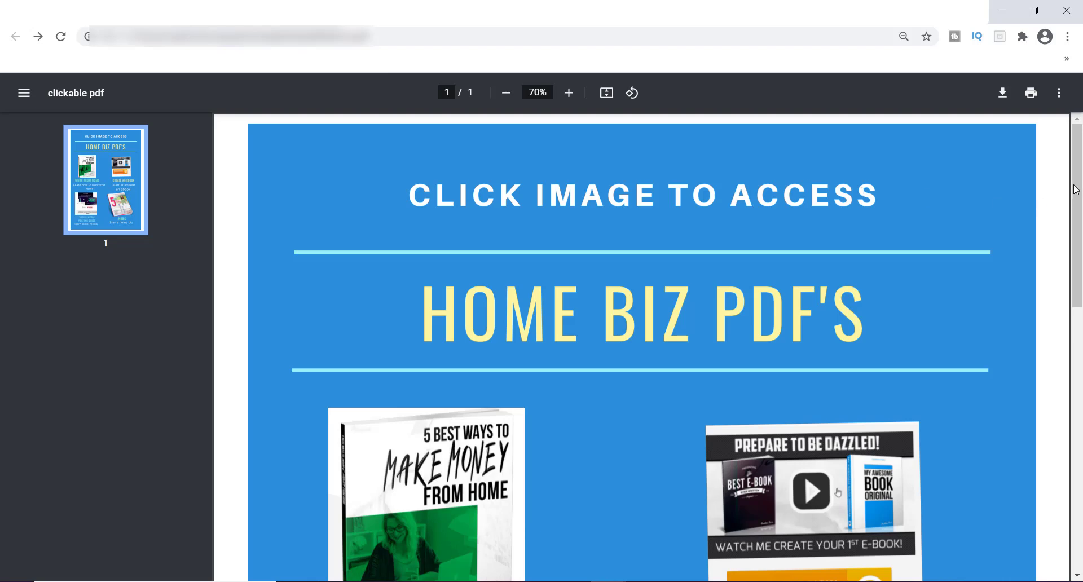
Step: Test the link on the "Posting for Profits" image above "SOCIAL MEDIA POSTING GUIDE" and return to the PDF
left_click_drag(1075, 175, 1073, 273)
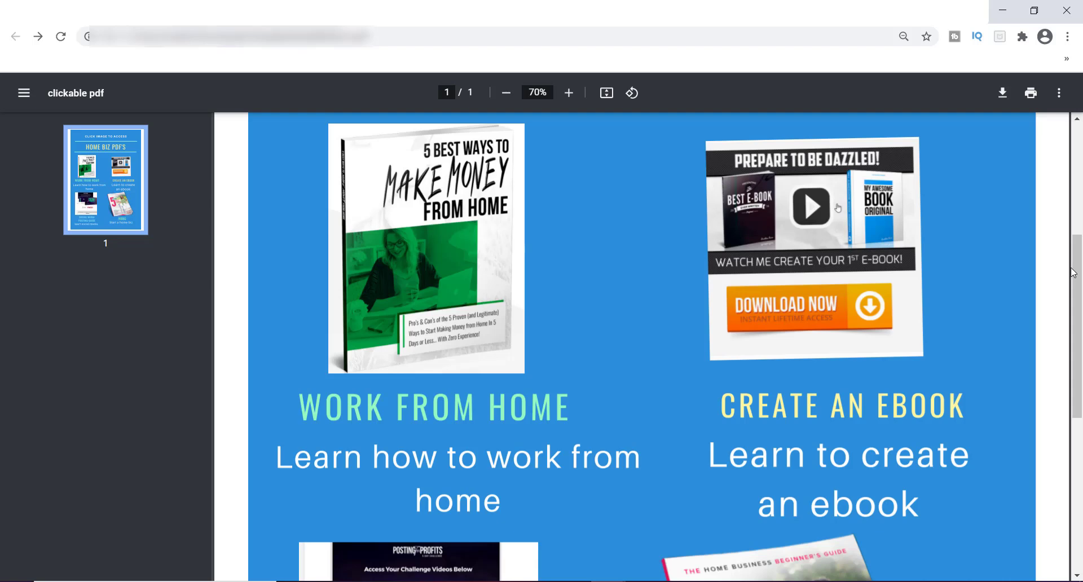
left_click_drag(1072, 273, 1078, 294)
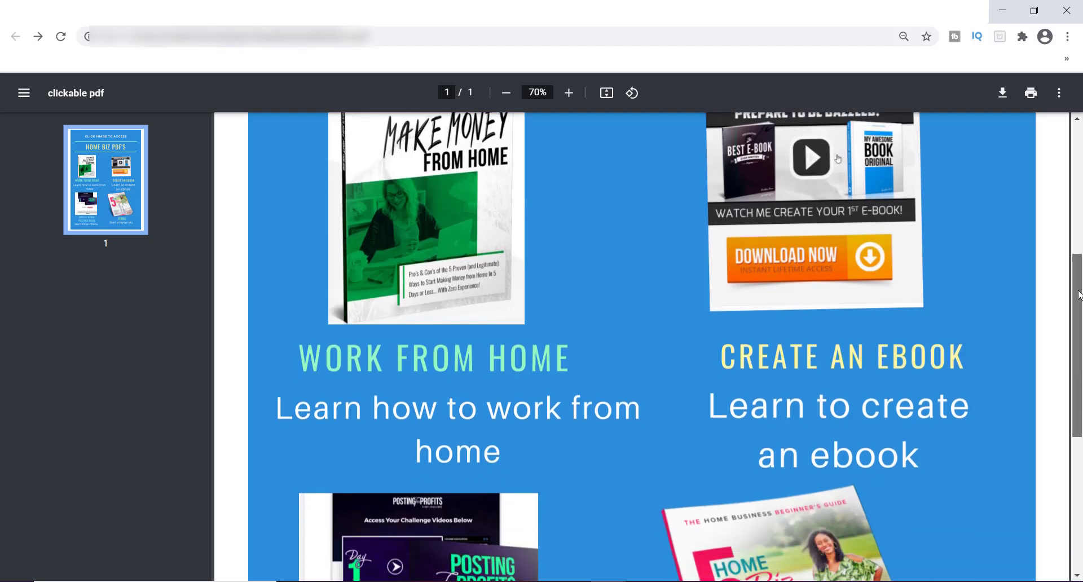
left_click_drag(1078, 294, 1071, 388)
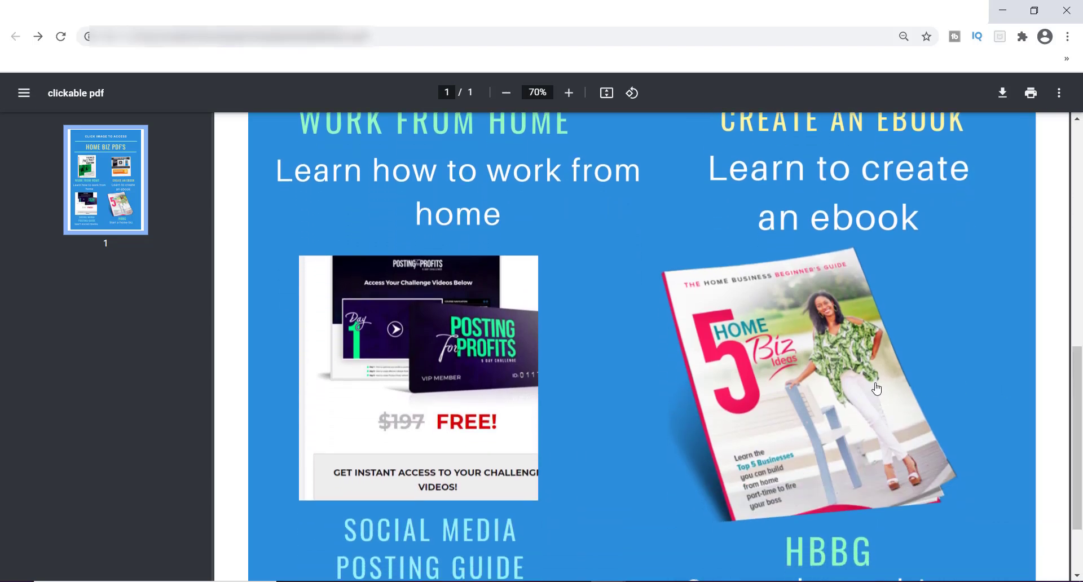
left_click(420, 364)
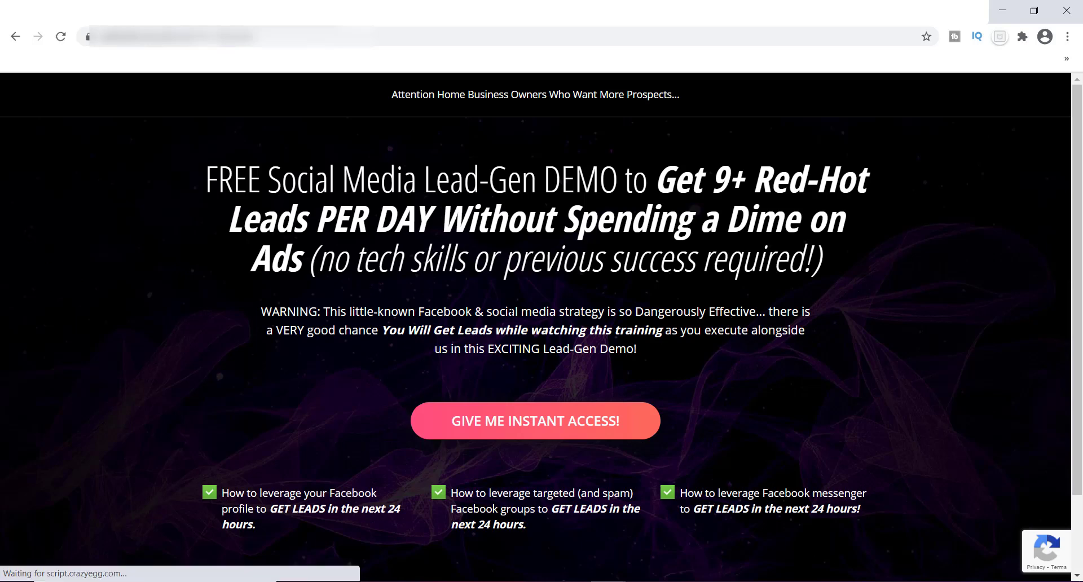
left_click(16, 36)
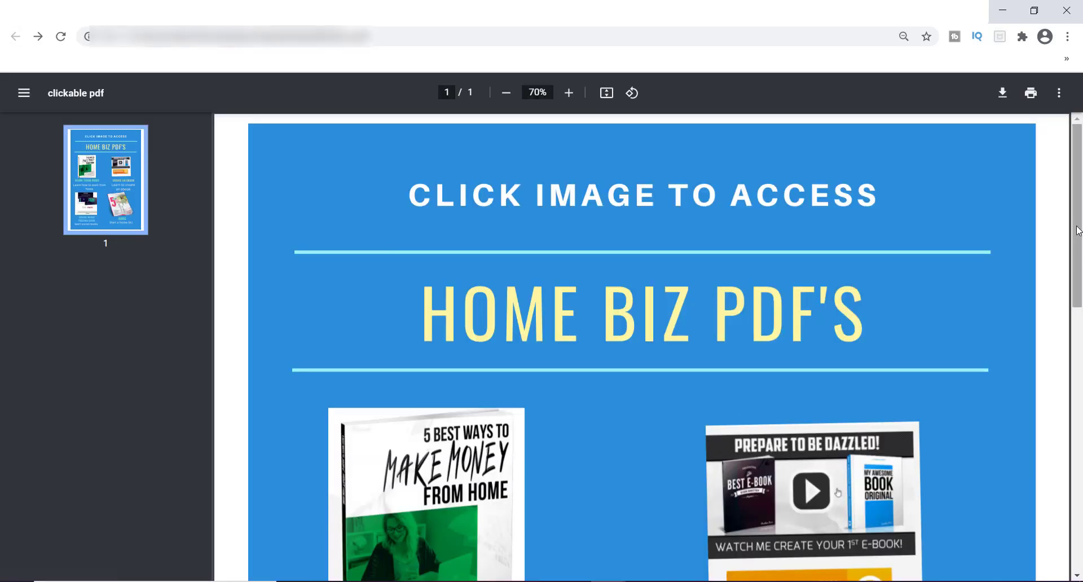
Step: Test the link on the magazine image above "HBBG" and return to the PDF
left_click_drag(1077, 228, 1003, 449)
left_click(780, 376)
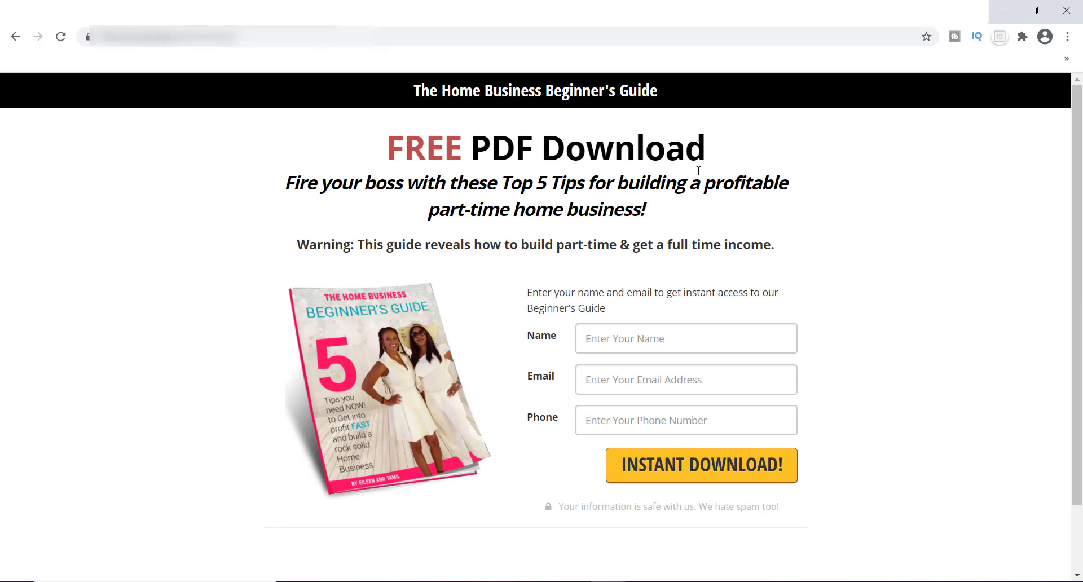
left_click(12, 38)
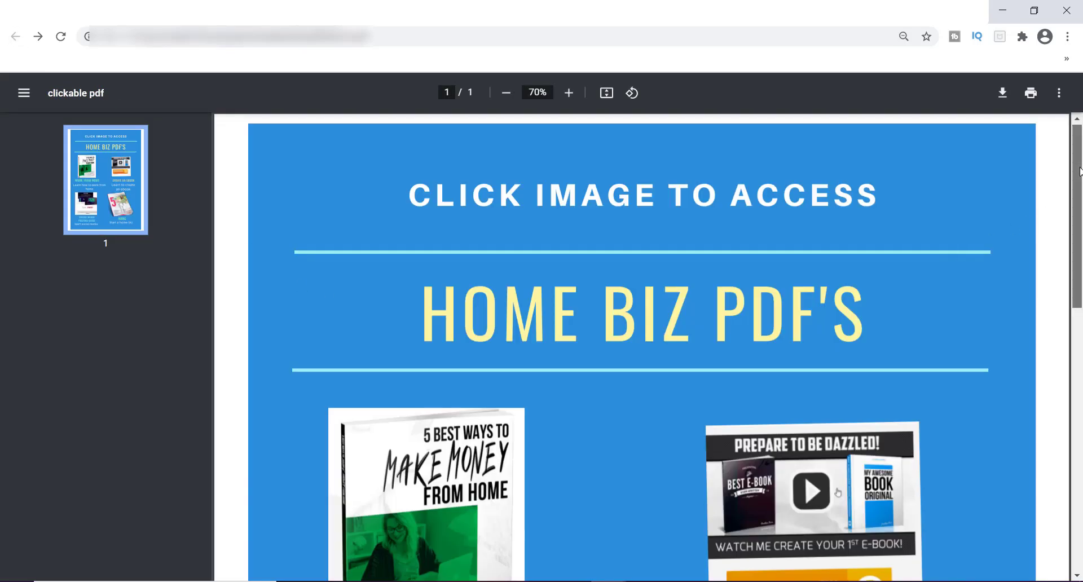
scroll(1080, 214, "down", 2)
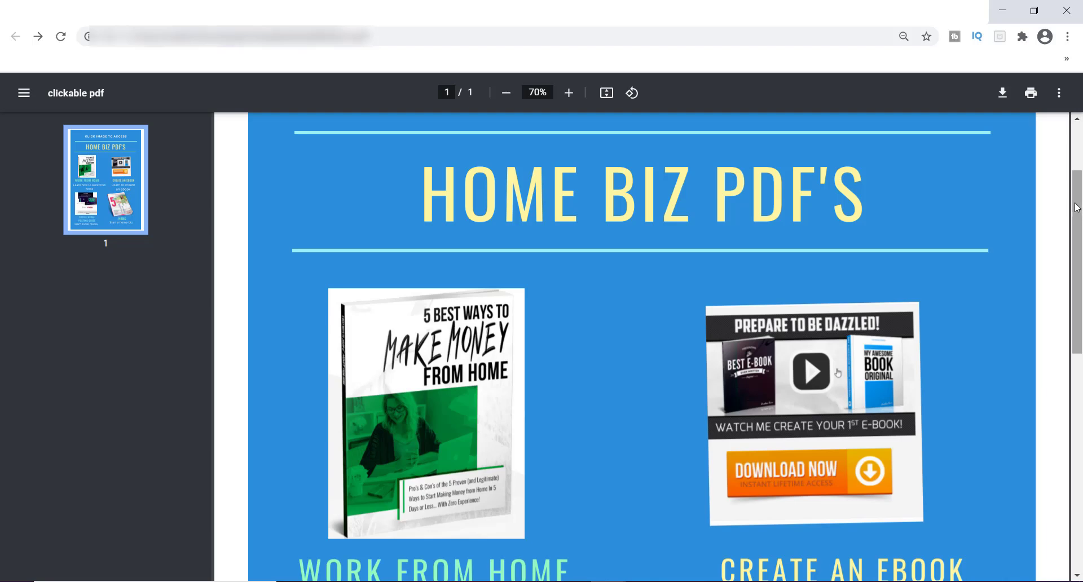
mouse_move(1080, 208)
left_mouse_down()
mouse_move(1079, 269)
mouse_move(1077, 208)
left_mouse_up()
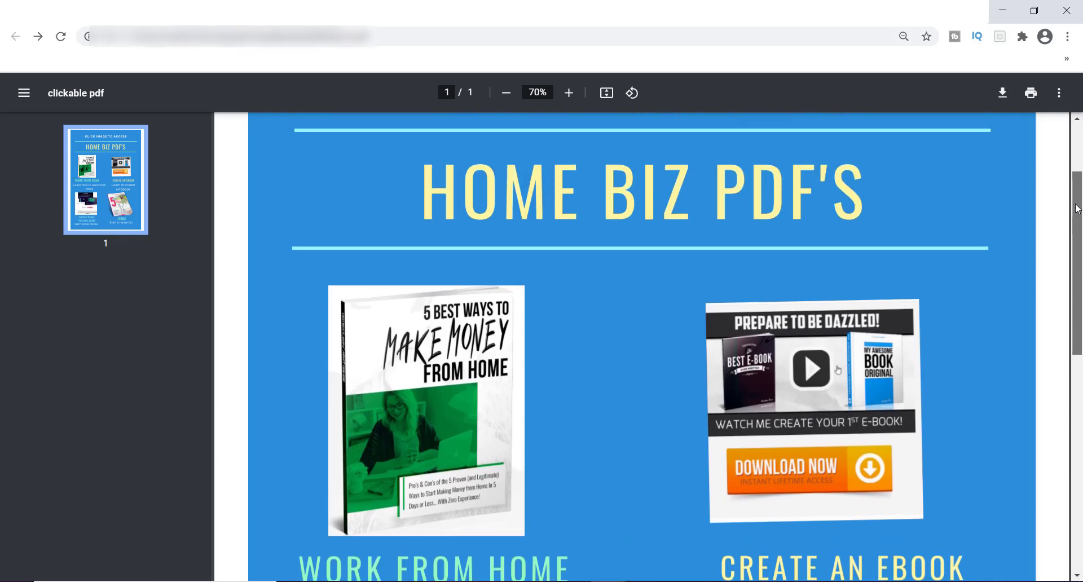
left_click_drag(1077, 208, 1079, 151)
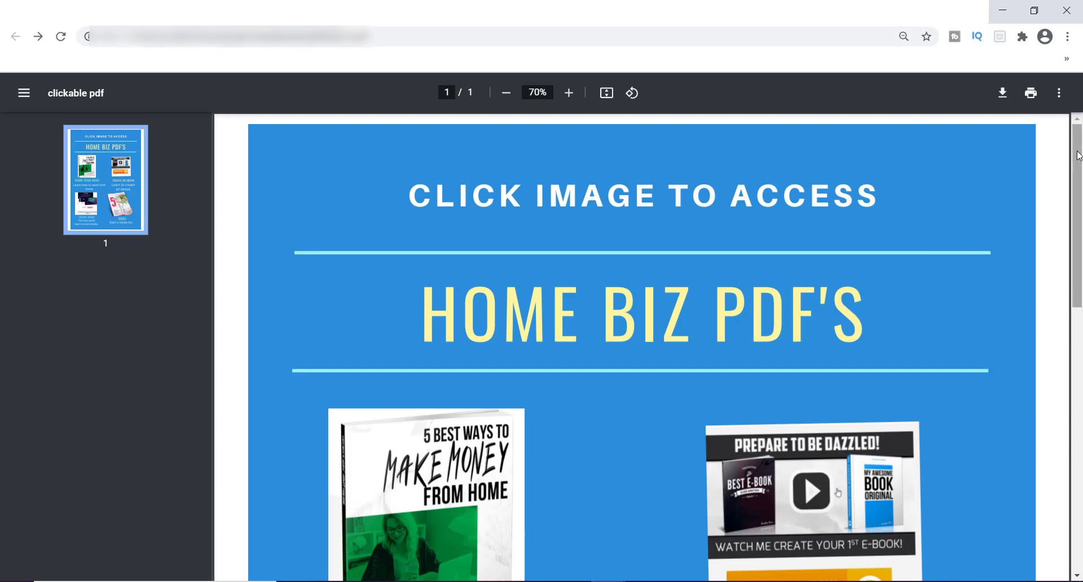
mouse_move(1077, 158)
left_mouse_down()
mouse_move(1076, 406)
mouse_move(1079, 161)
left_mouse_up()
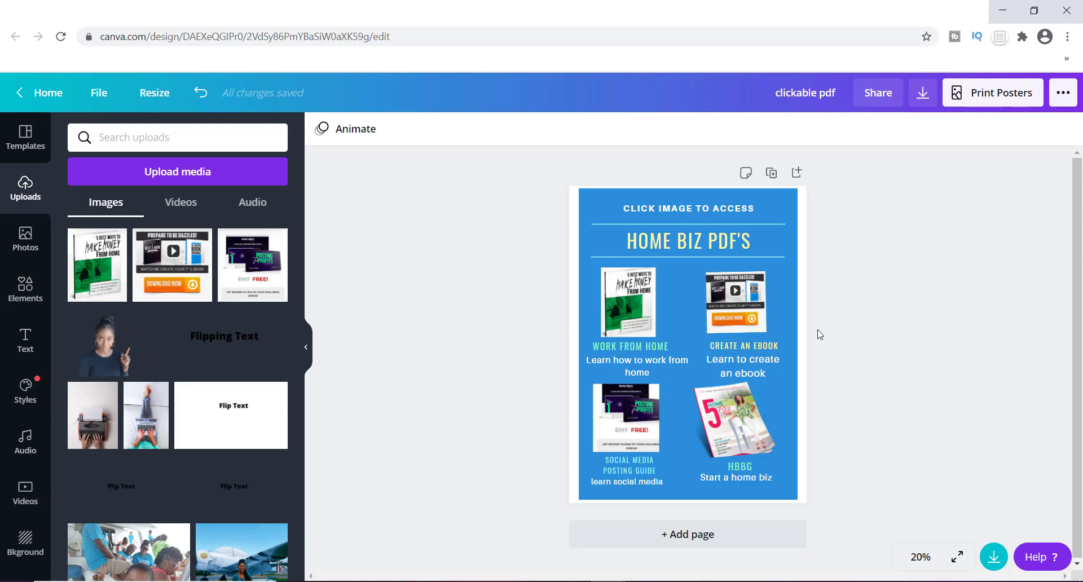
Step: Leave the design for the Canva home page and browse its template categories
left_click(48, 92)
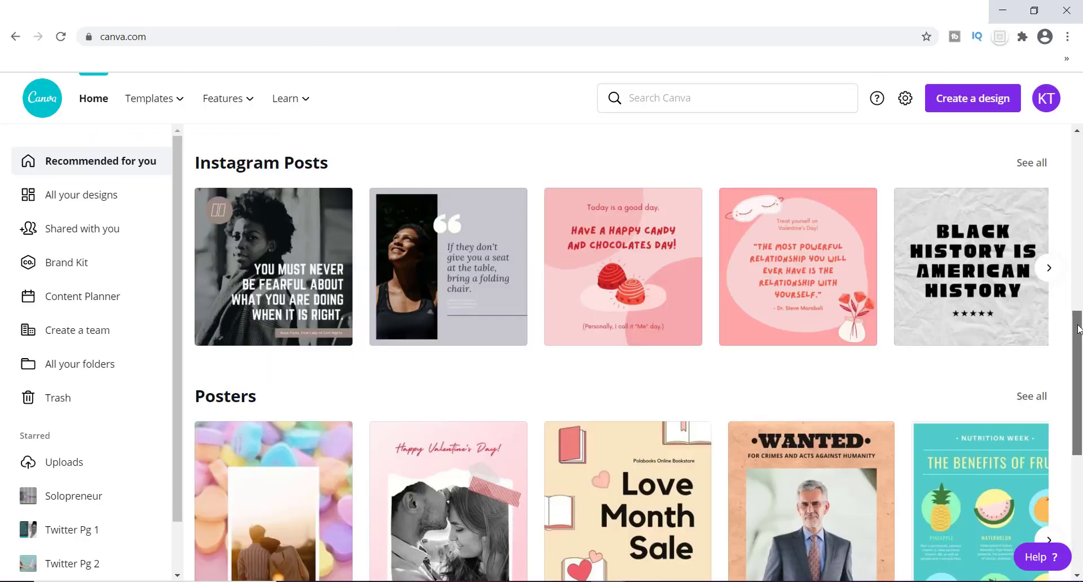
left_click_drag(1078, 327, 1079, 519)
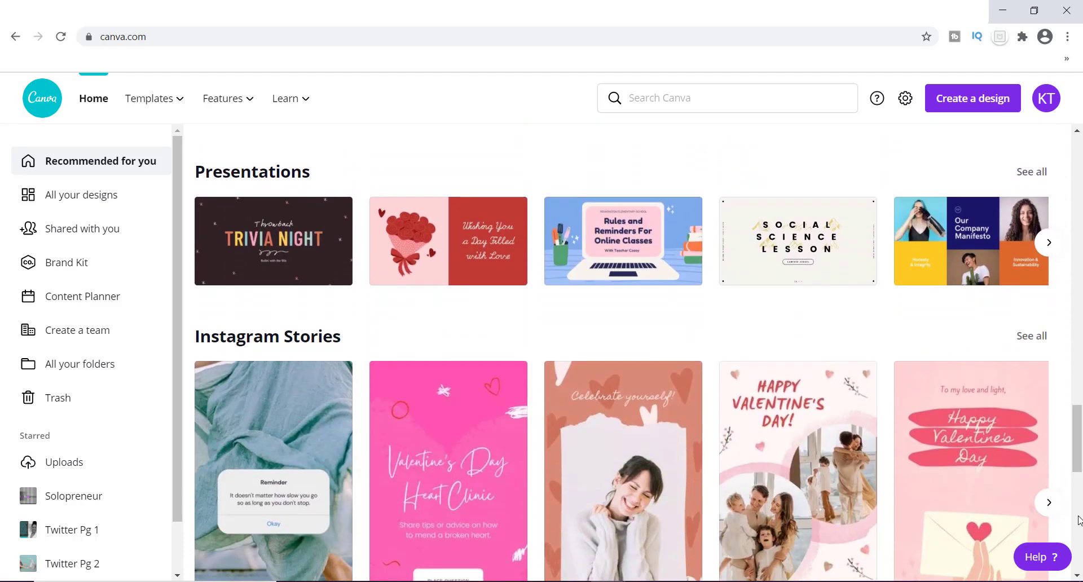
left_click_drag(1078, 433, 1079, 503)
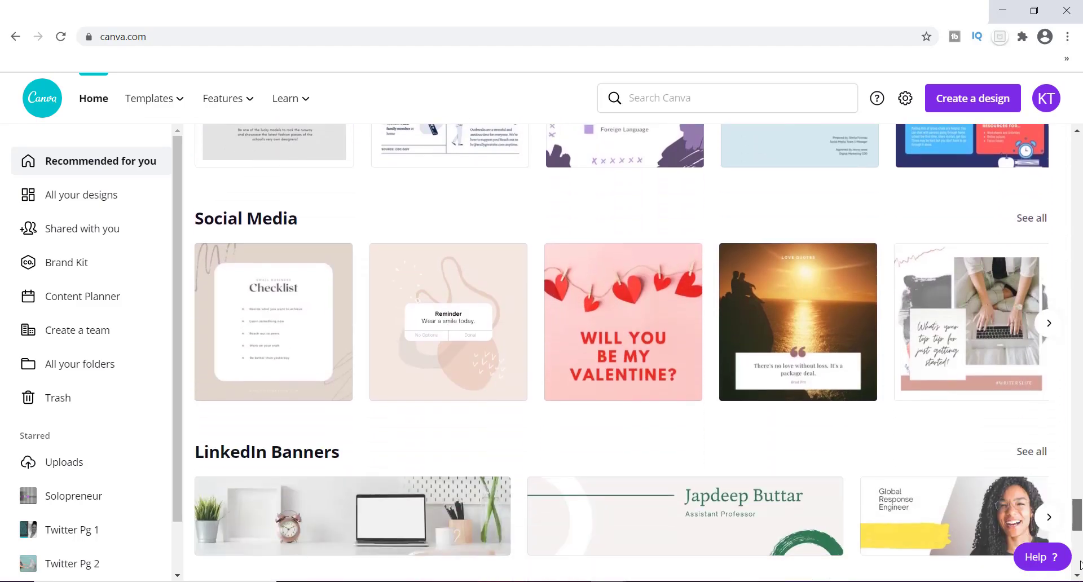
left_click_drag(1079, 564, 1080, 167)
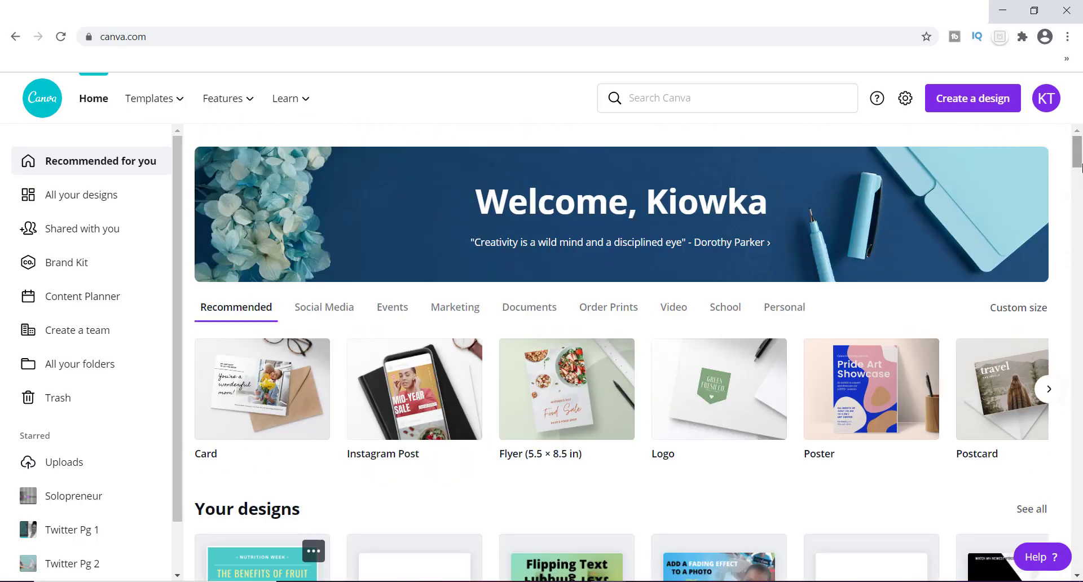